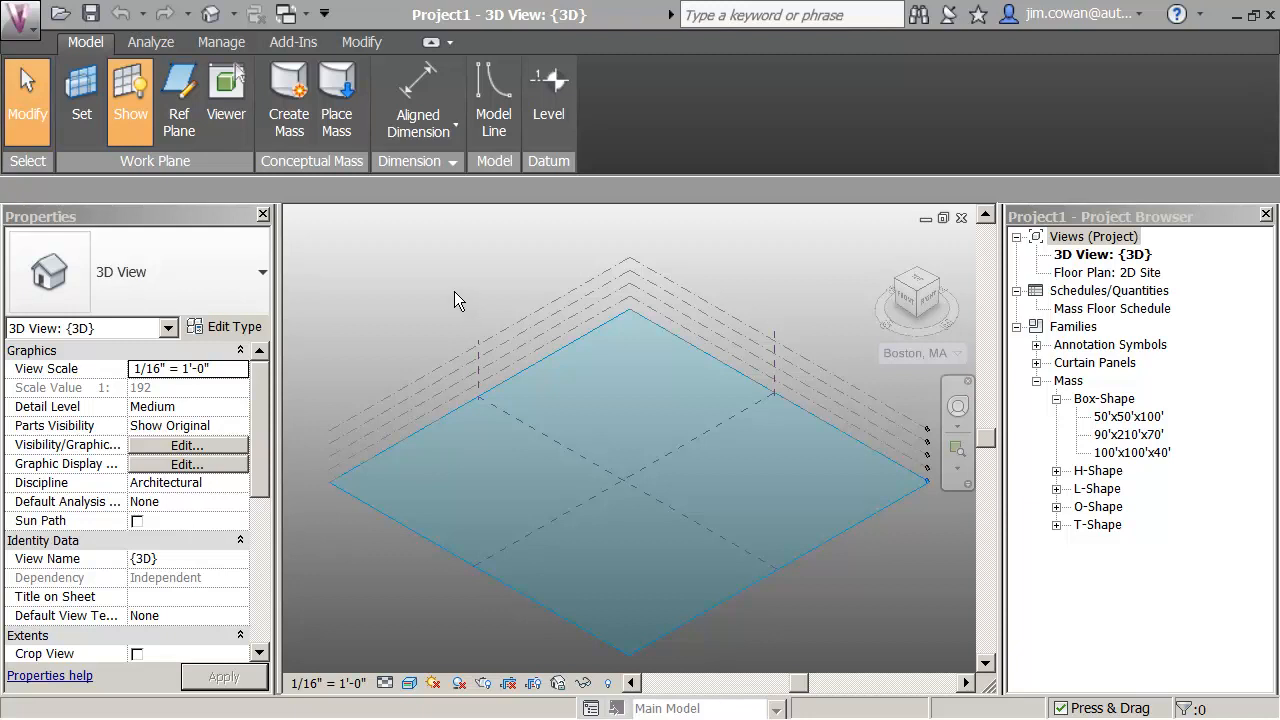
Create a new family from the Mass template in the US Imperial folder
left_click(25, 28)
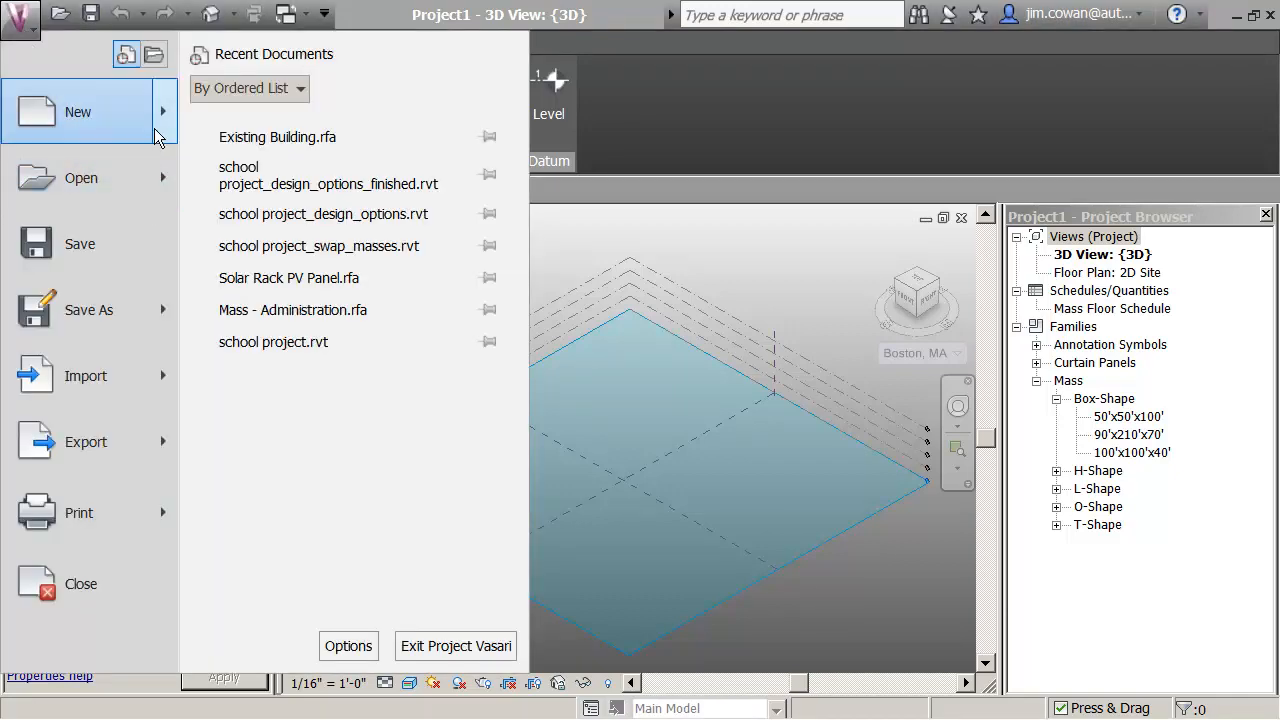
mouse_move(161, 122)
left_click(266, 196)
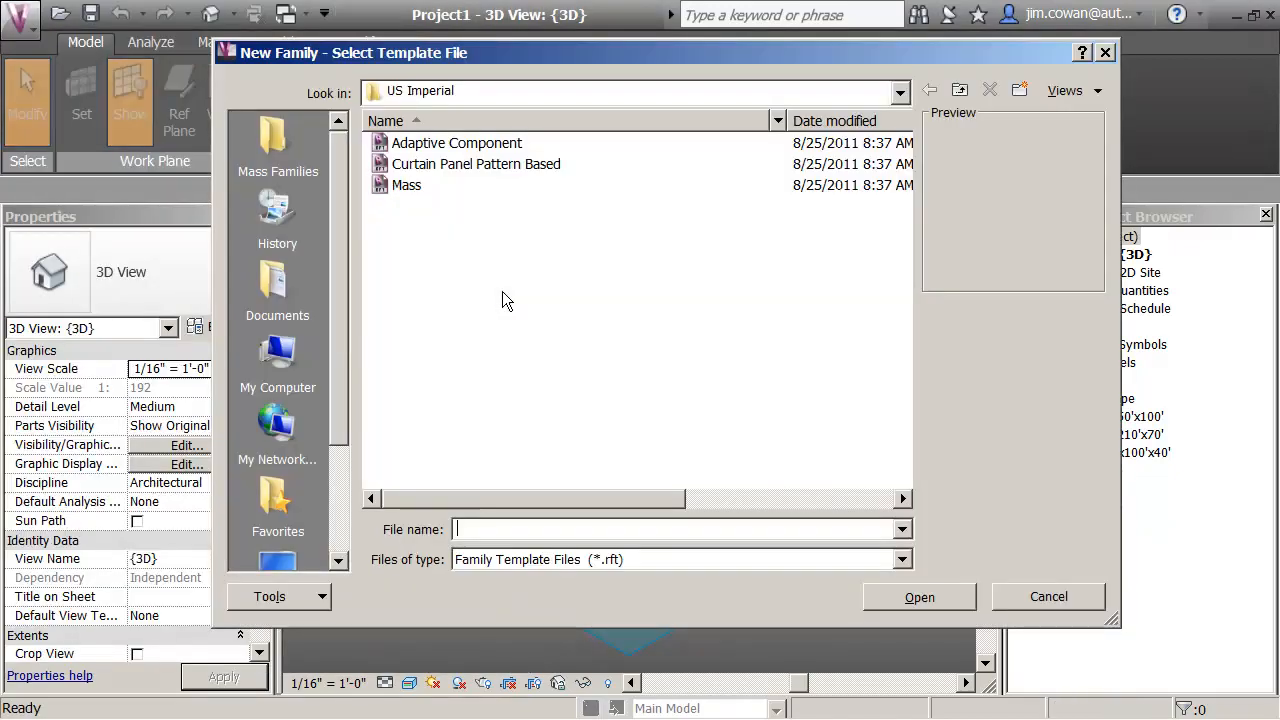
left_click(406, 185)
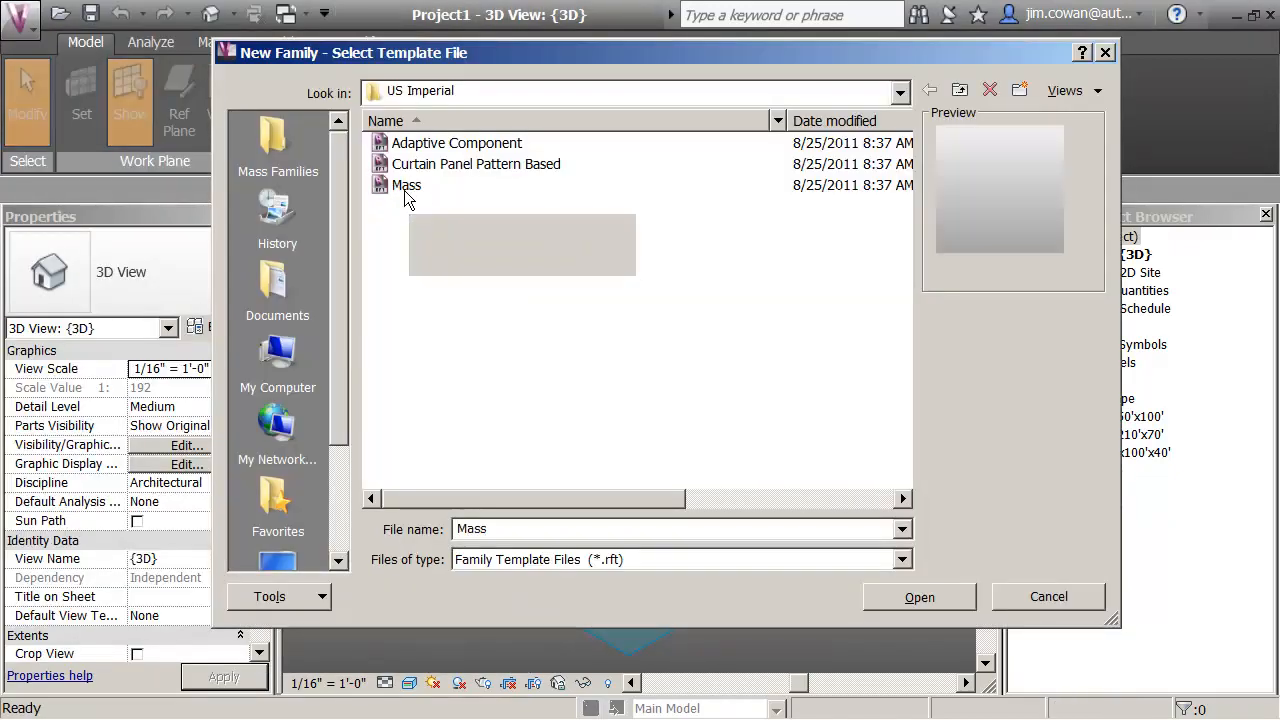
left_click(920, 598)
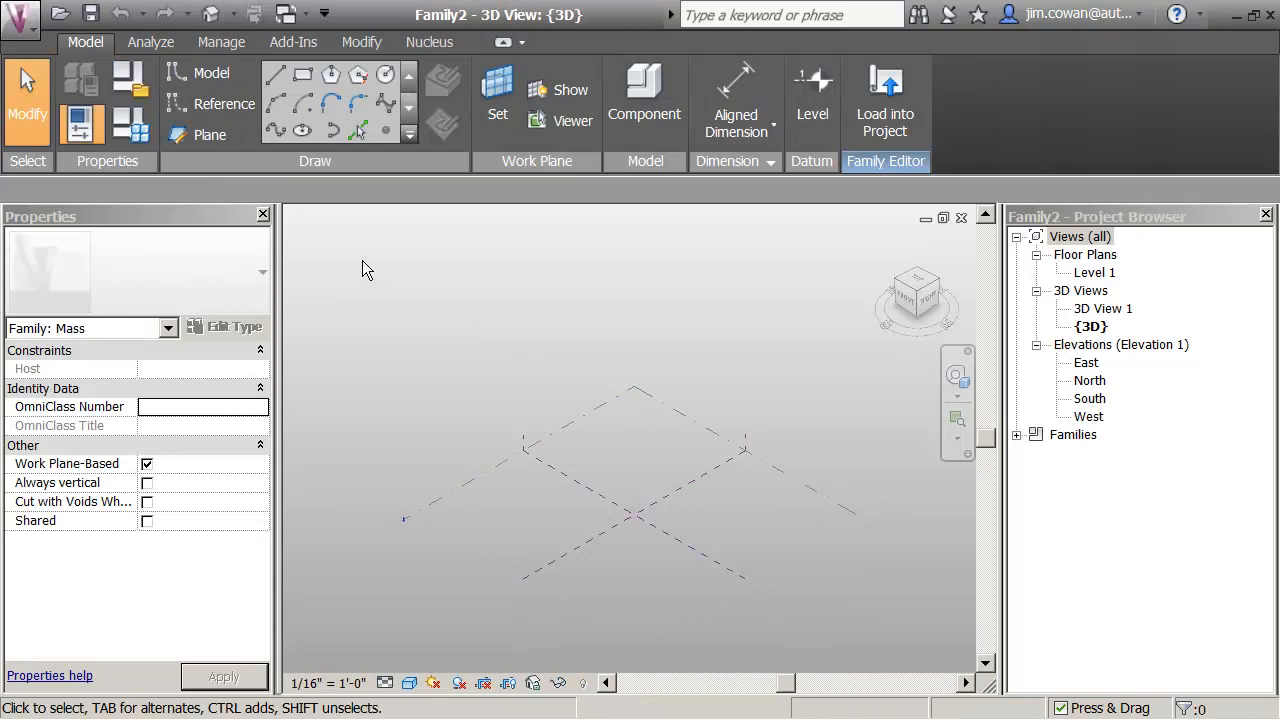
Save the family as Existing Building in the Buildings folder of Mass Families, overwriting the existing file
left_click(89, 14)
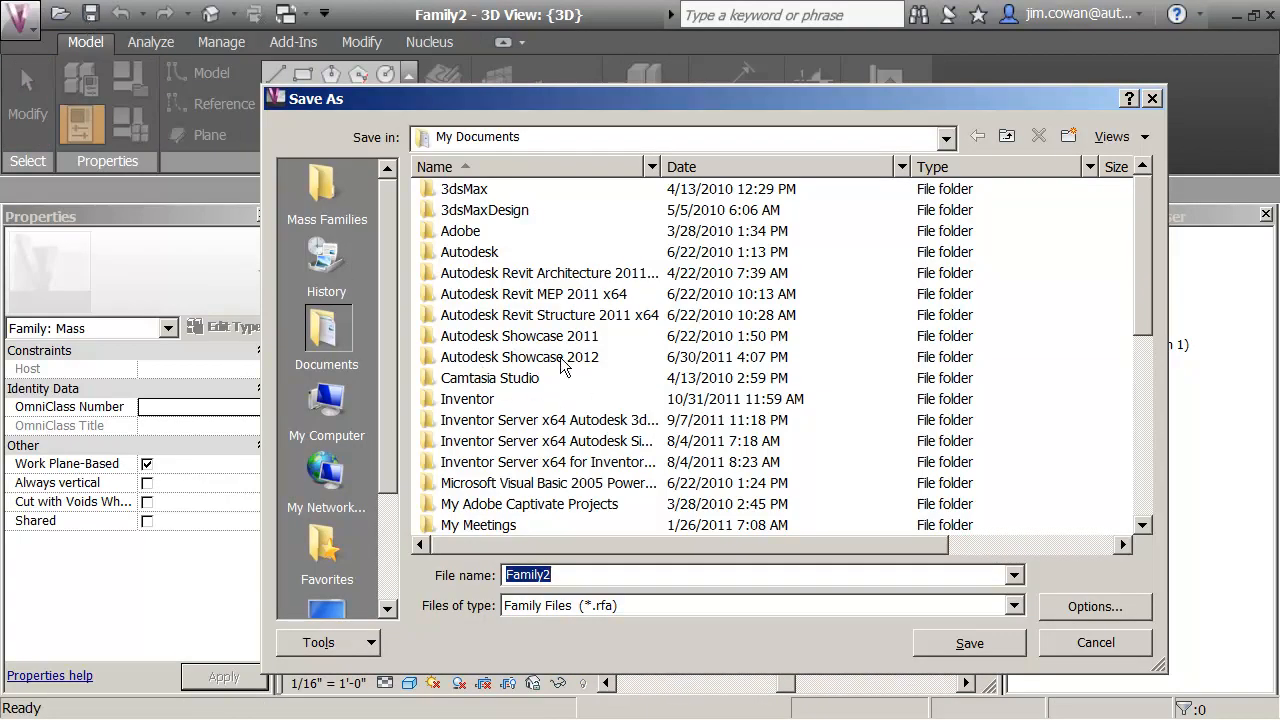
left_click(322, 186)
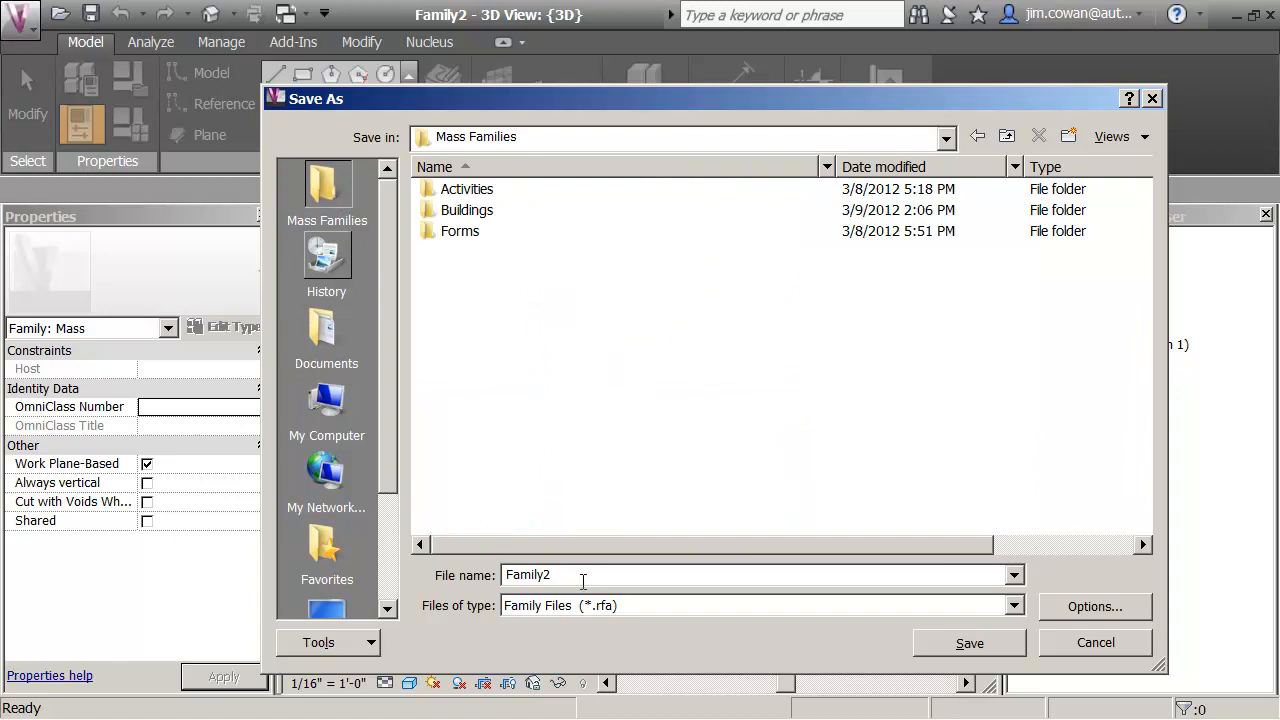
double_click(433, 211)
left_click(445, 193)
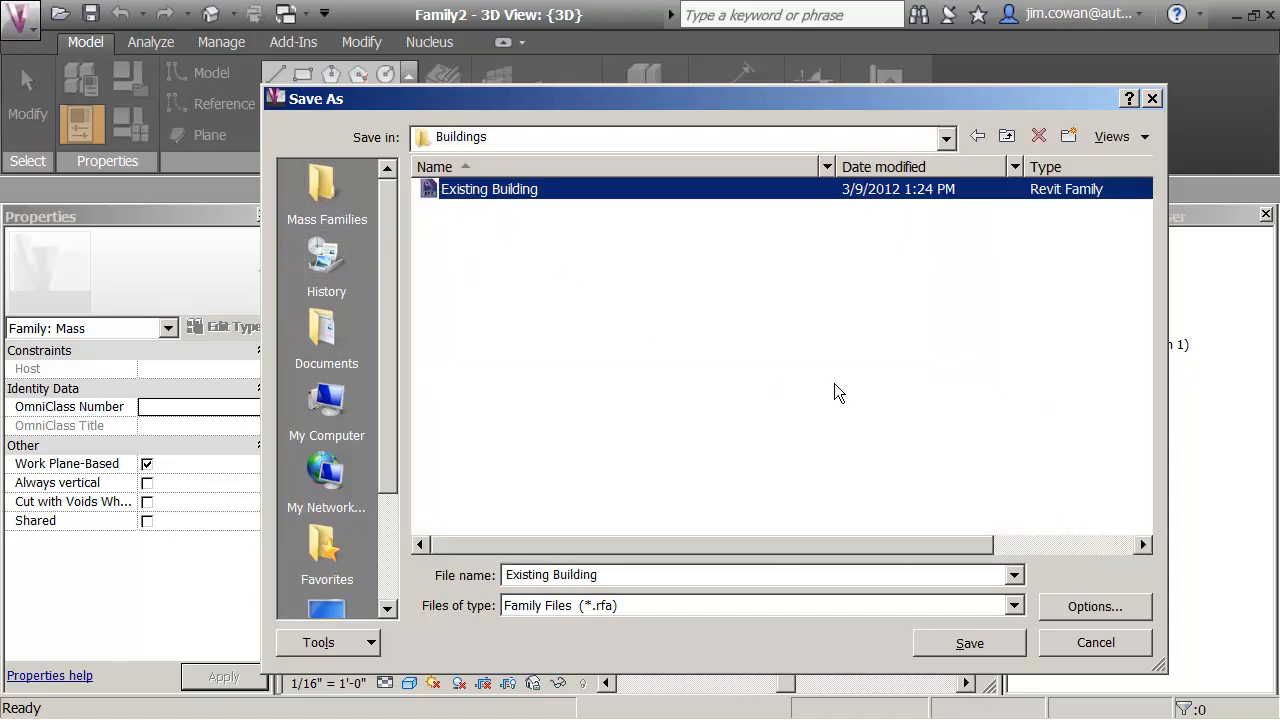
left_click(970, 643)
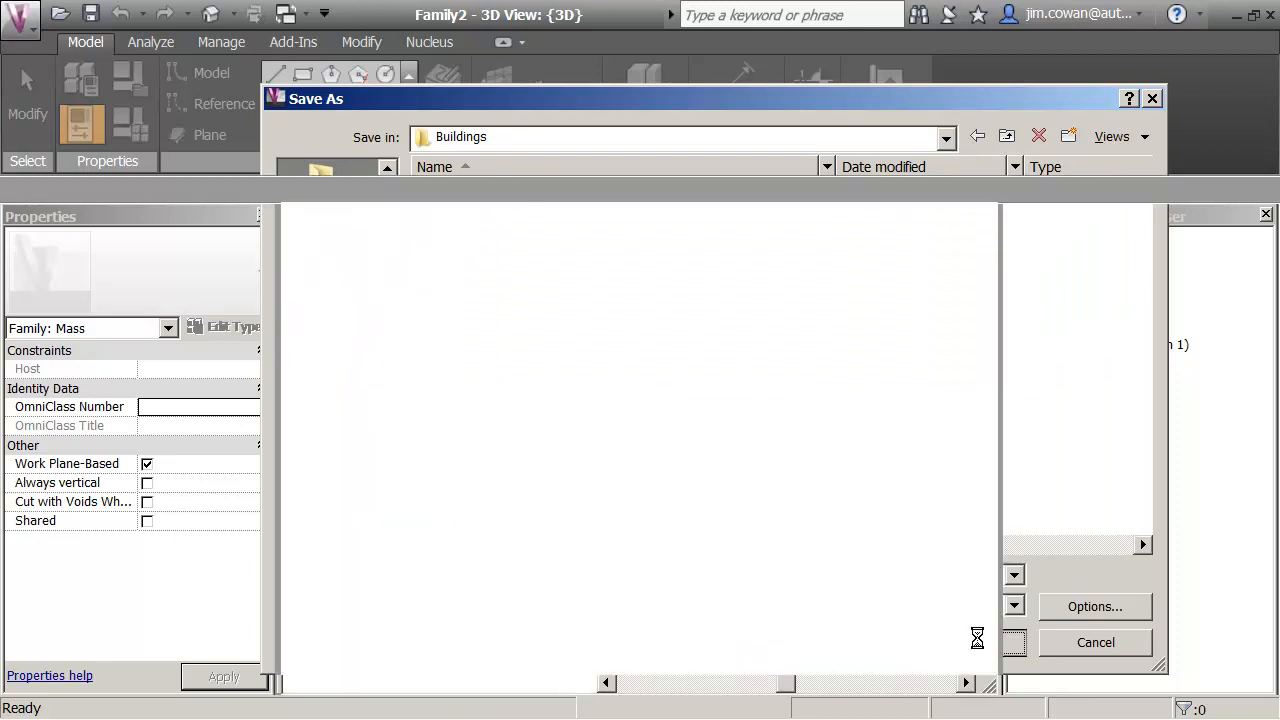
left_click(647, 393)
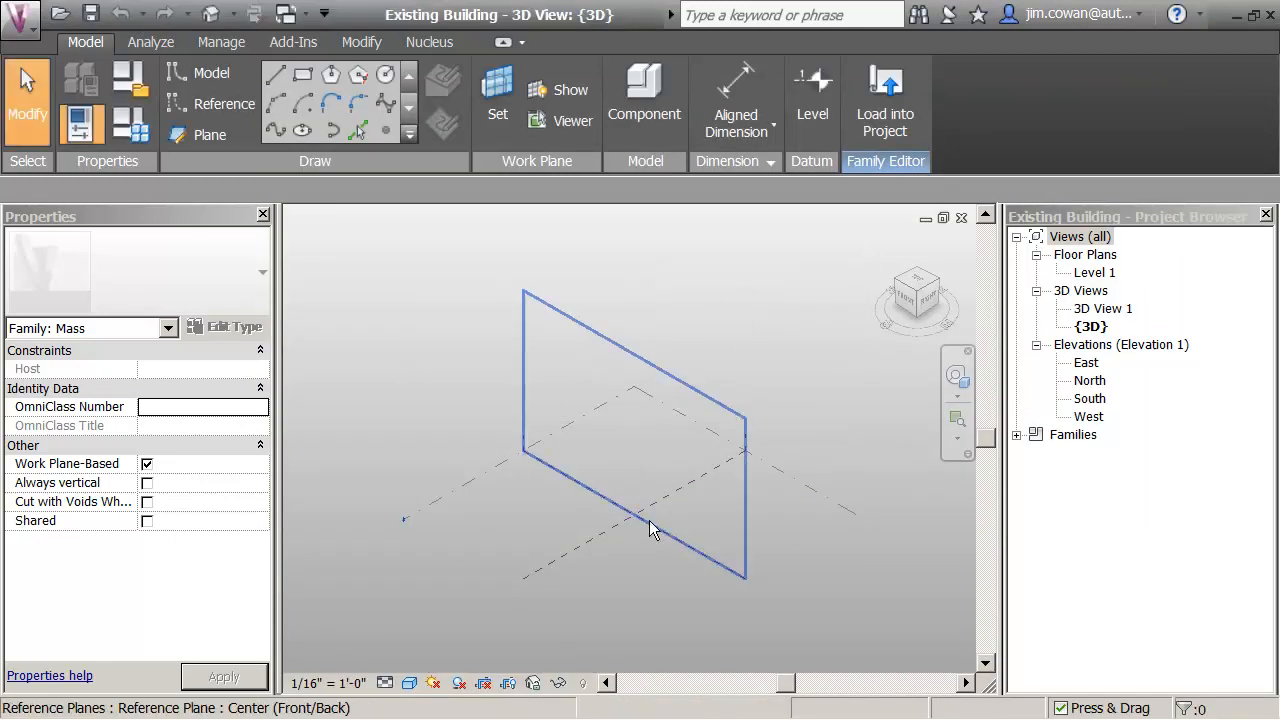
Draw a rectangle about 104' by 48' on Level 1, with one corner at the intersection of the reference planes
middle_click_drag(645, 500, 638, 427)
scroll(641, 466, "up", 1)
scroll(610, 410, "up", 1)
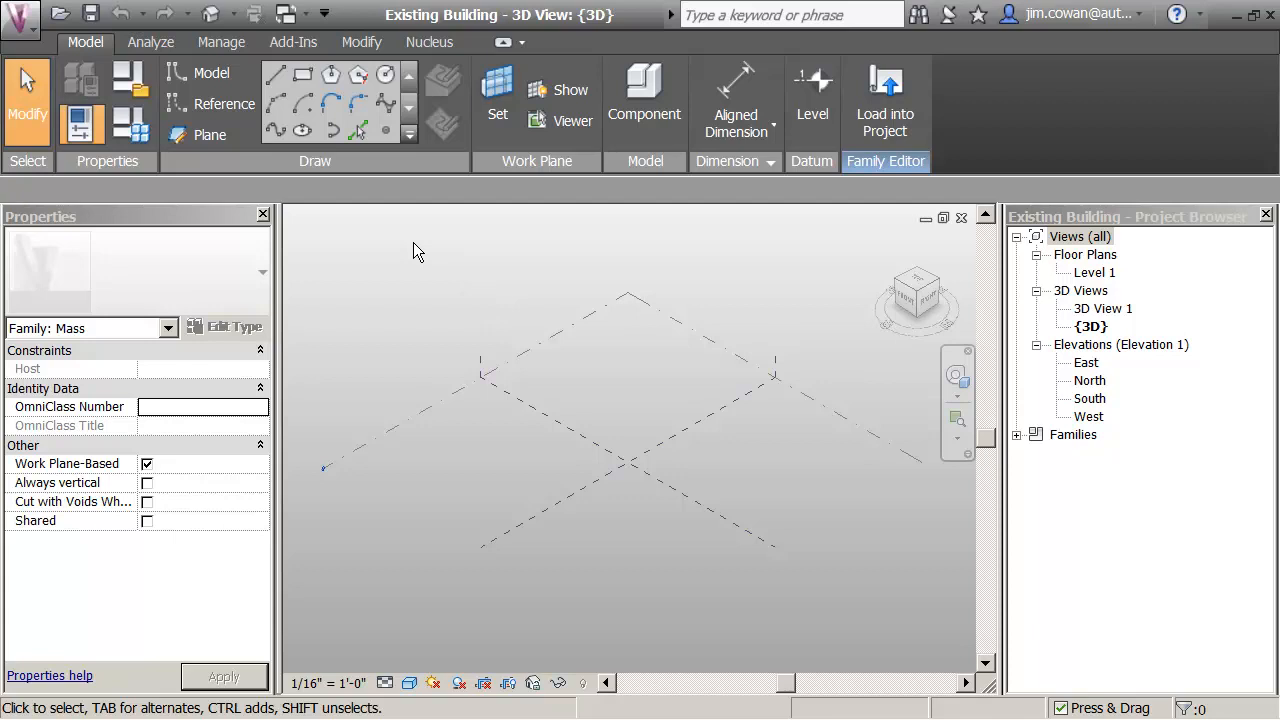
left_click(302, 77)
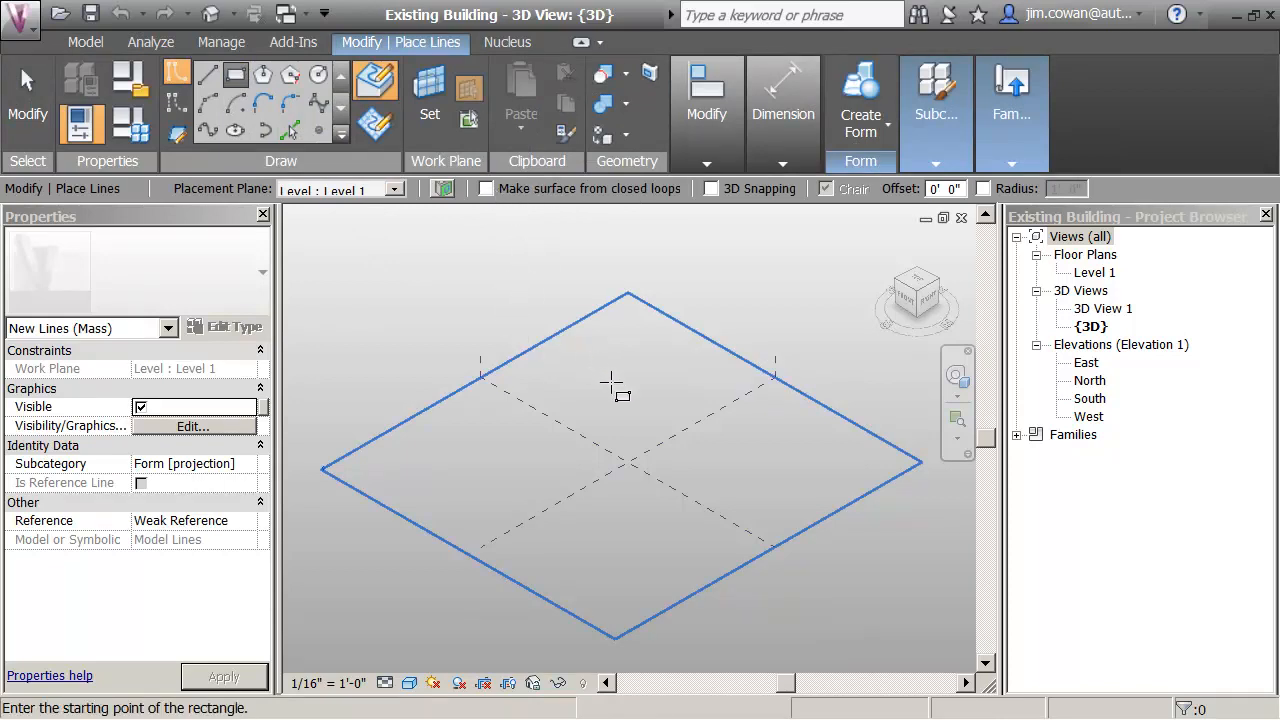
left_click(627, 461)
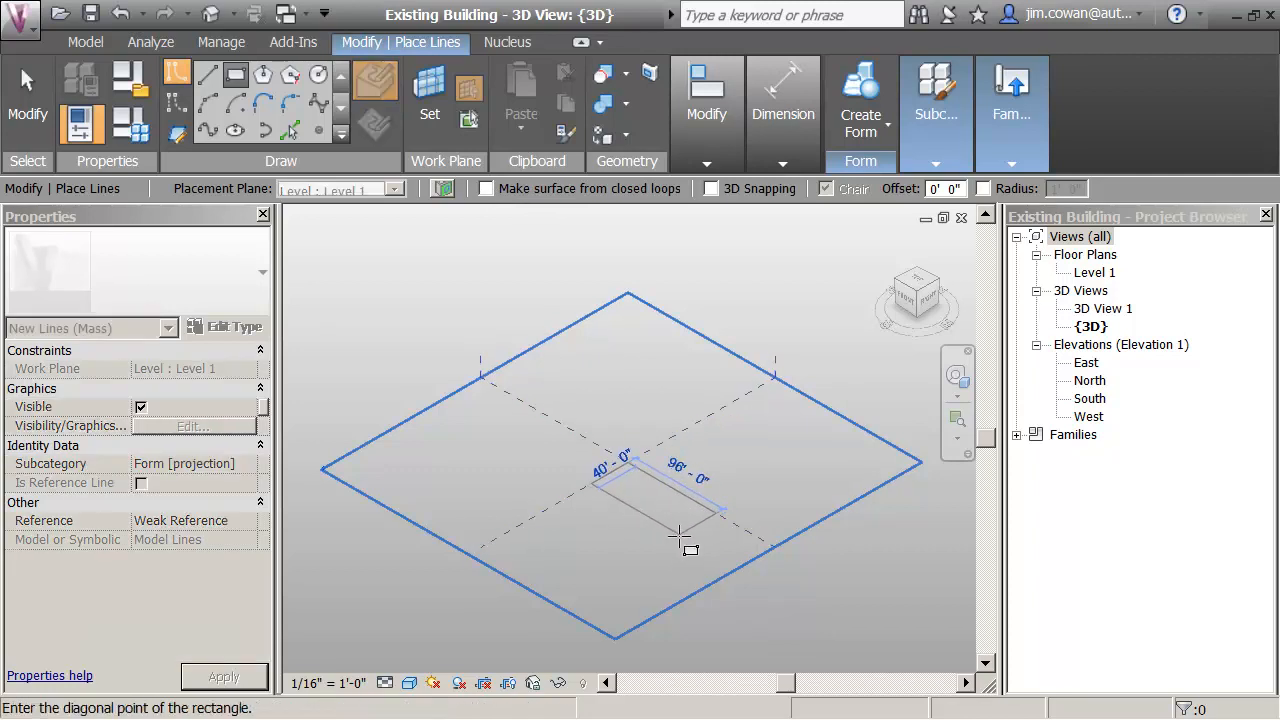
left_click(680, 543)
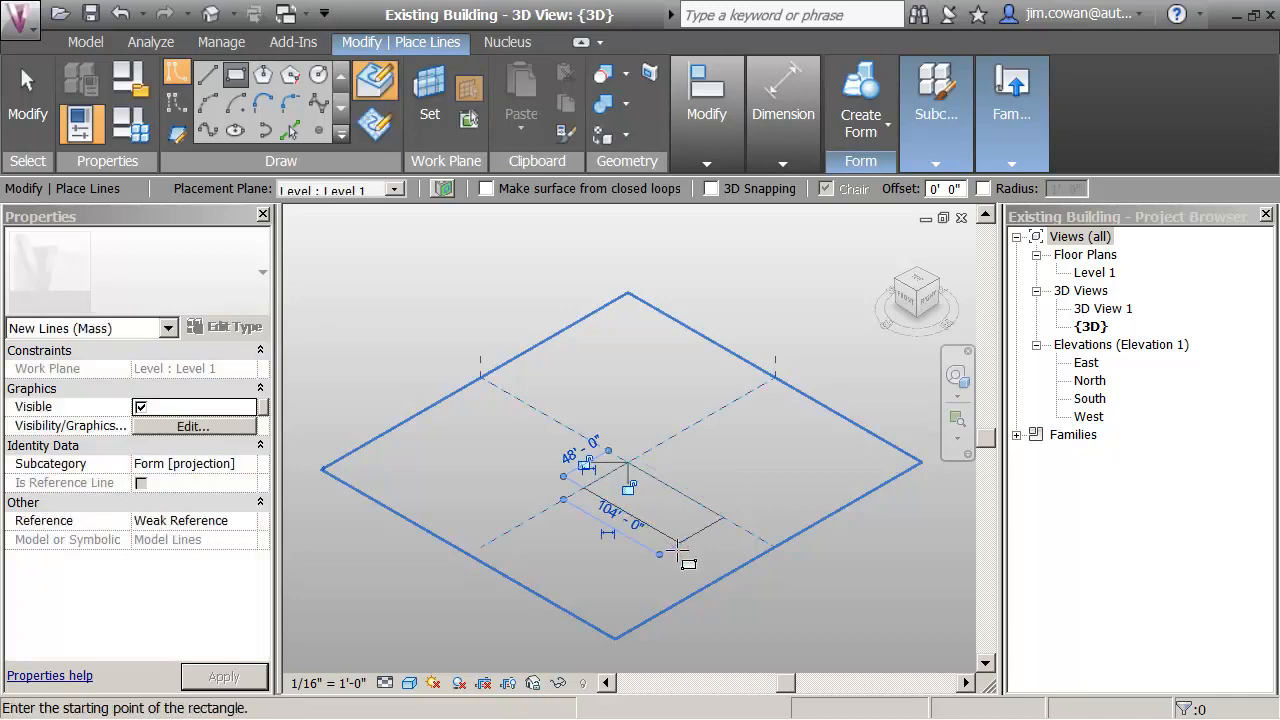
middle_click_drag(683, 548, 623, 404)
key("Escape")
Set the rectangle's length to 100'
scroll(645, 470, "up", 1)
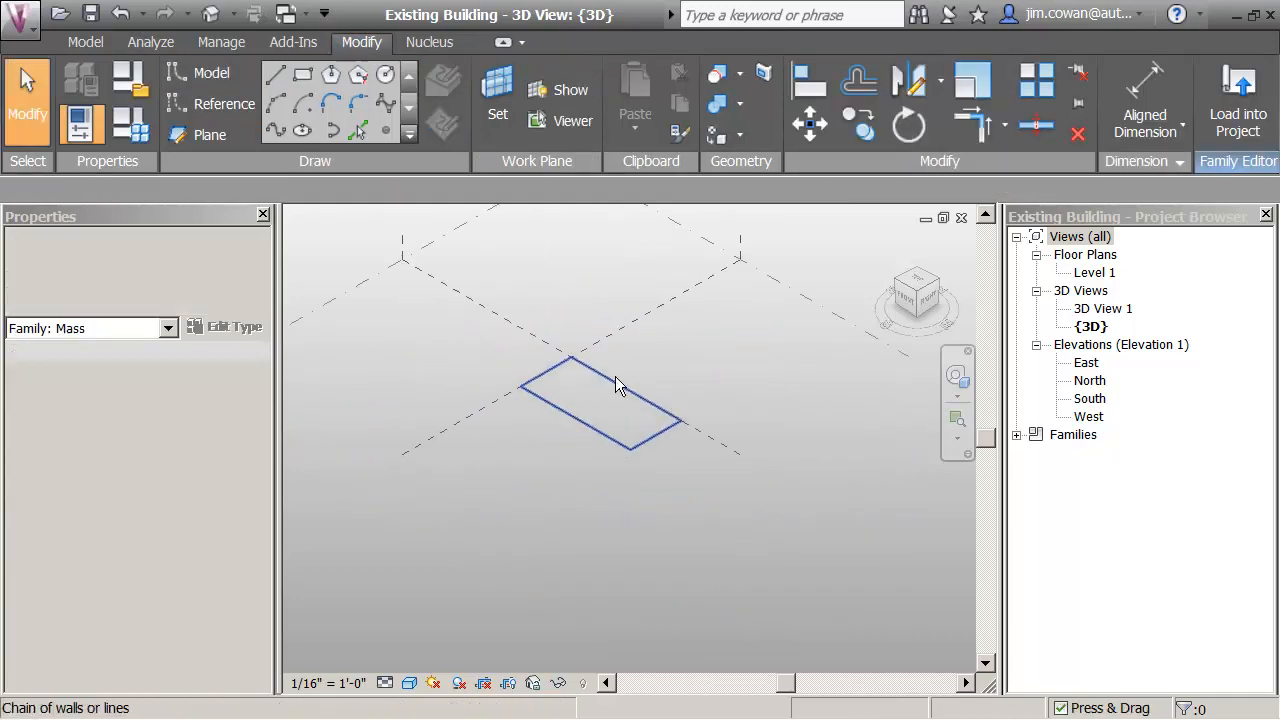
scroll(627, 355, "up", 4)
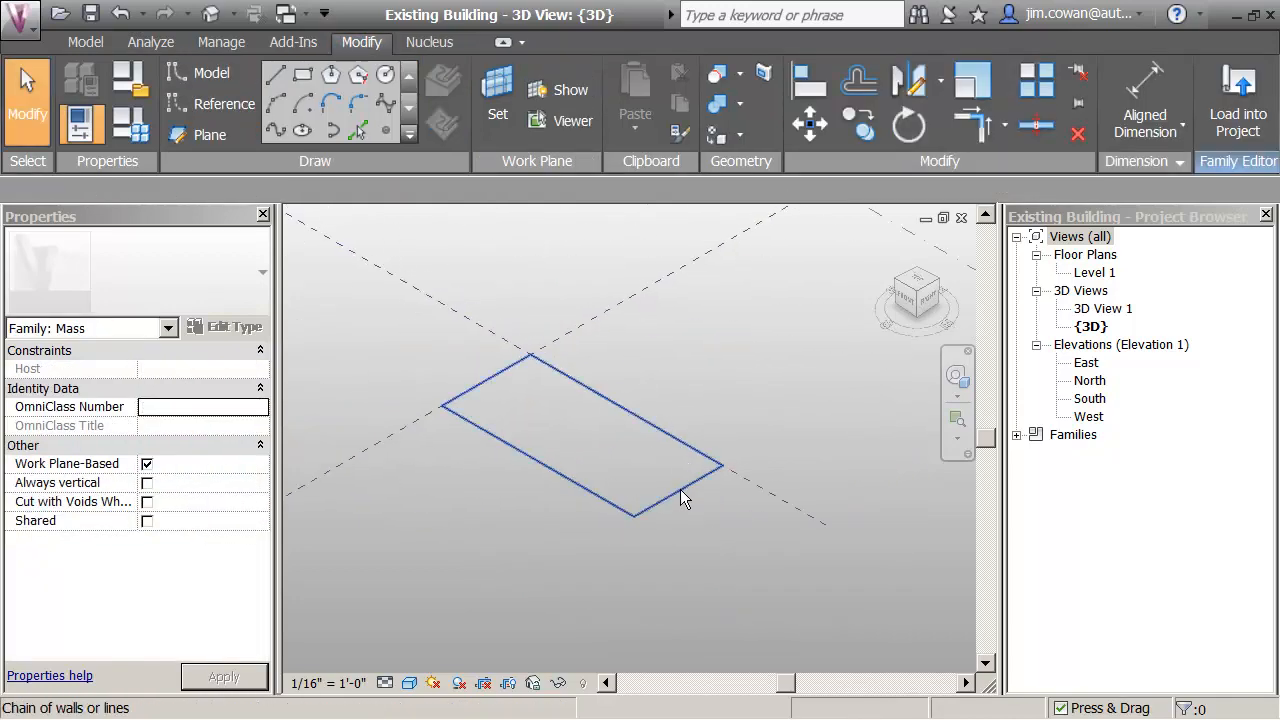
left_click(680, 489)
left_click(535, 467)
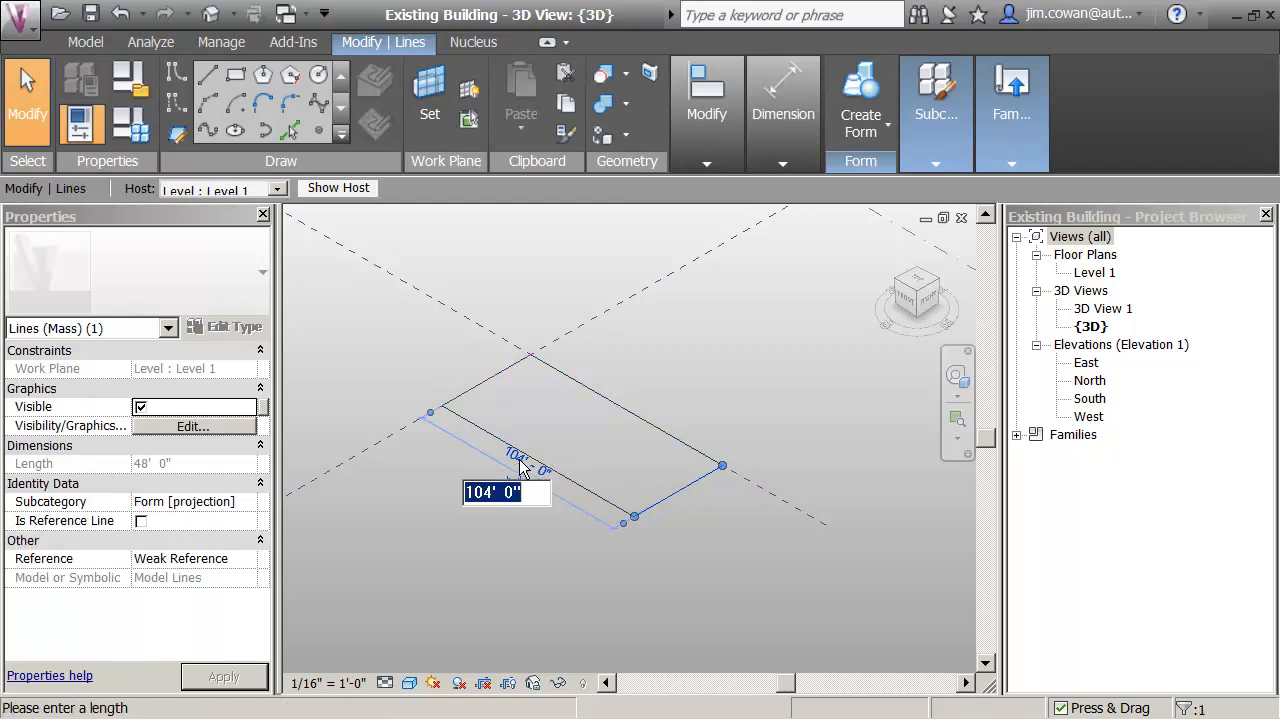
type("100")
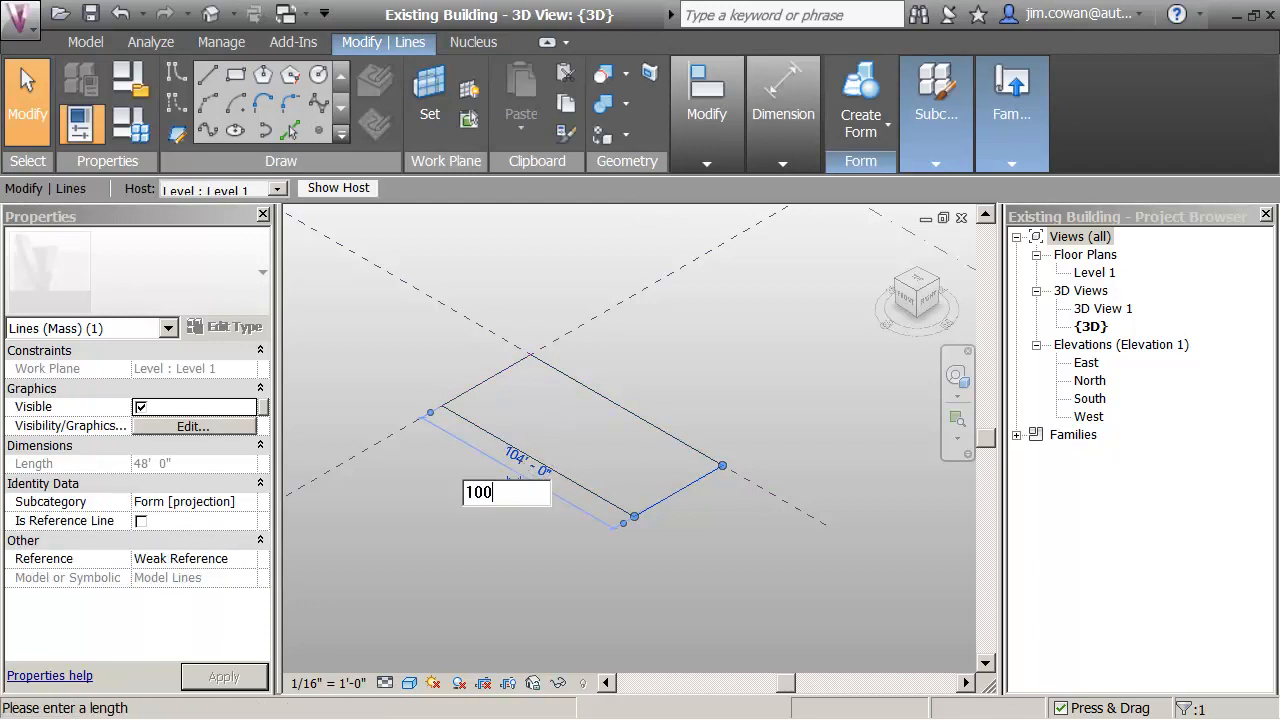
key("Return")
left_click(532, 517)
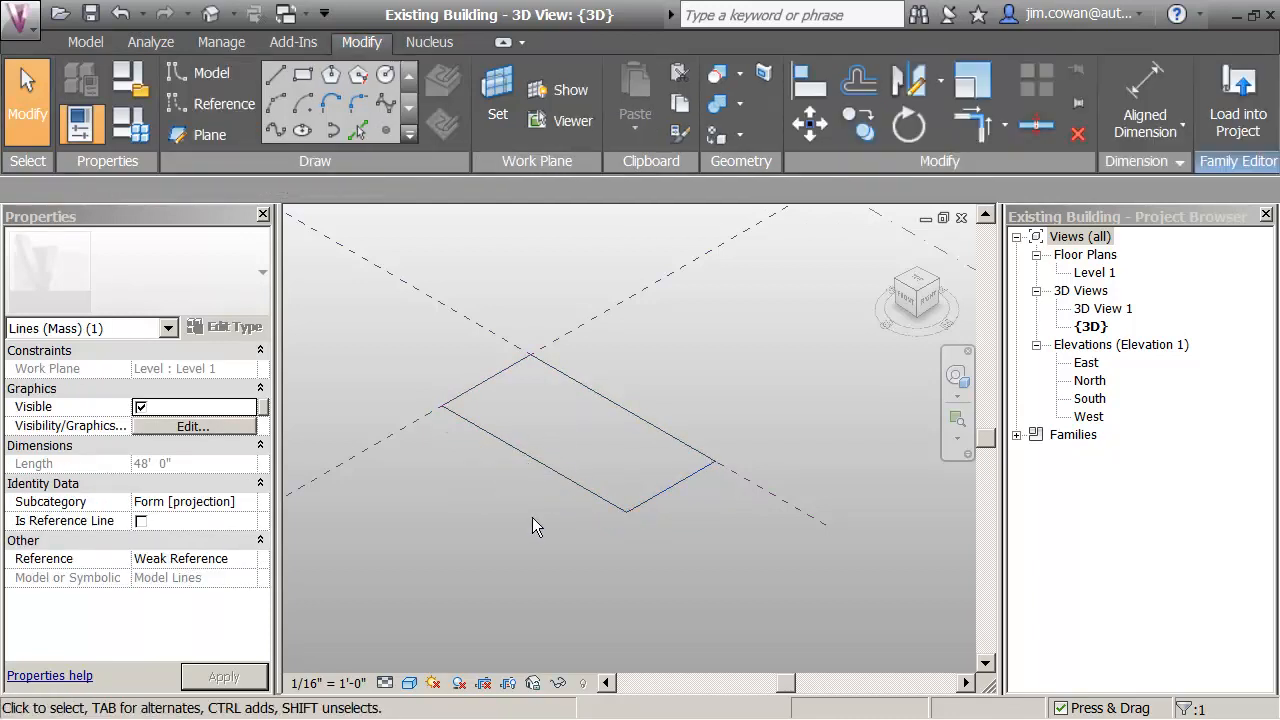
Set the rectangle's width to 50'
left_click(498, 440)
left_click(462, 355)
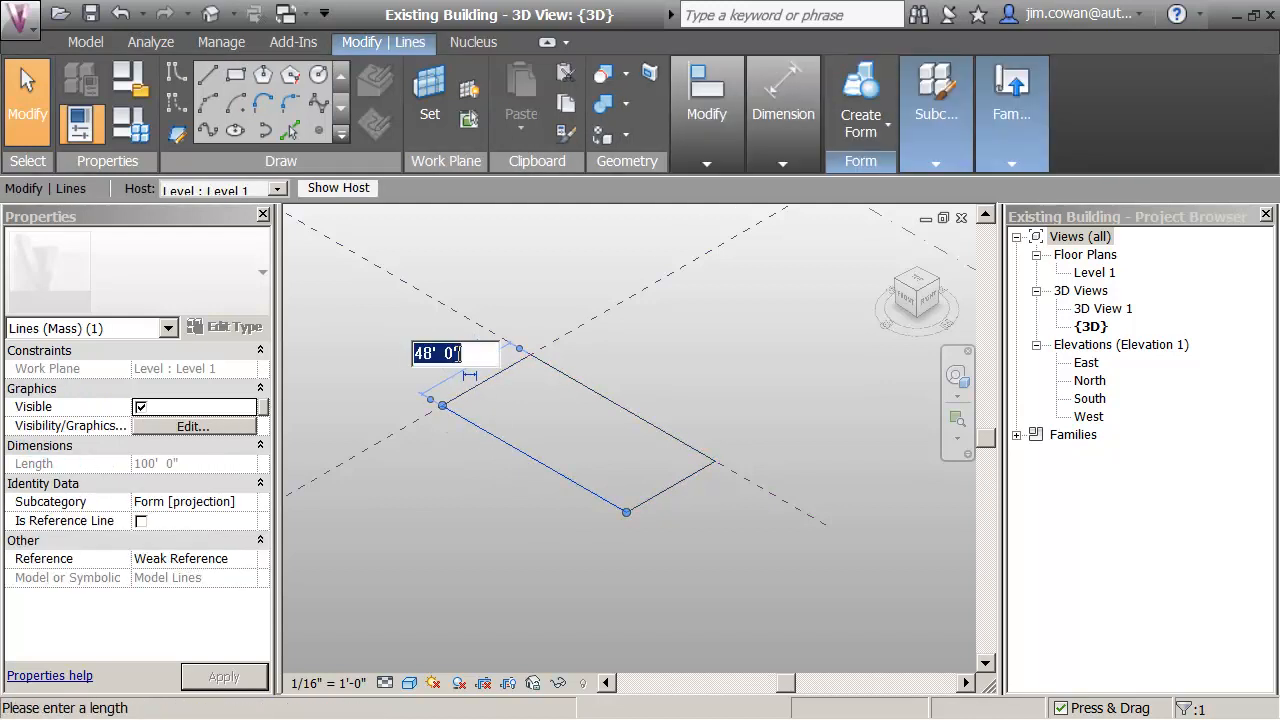
type("50")
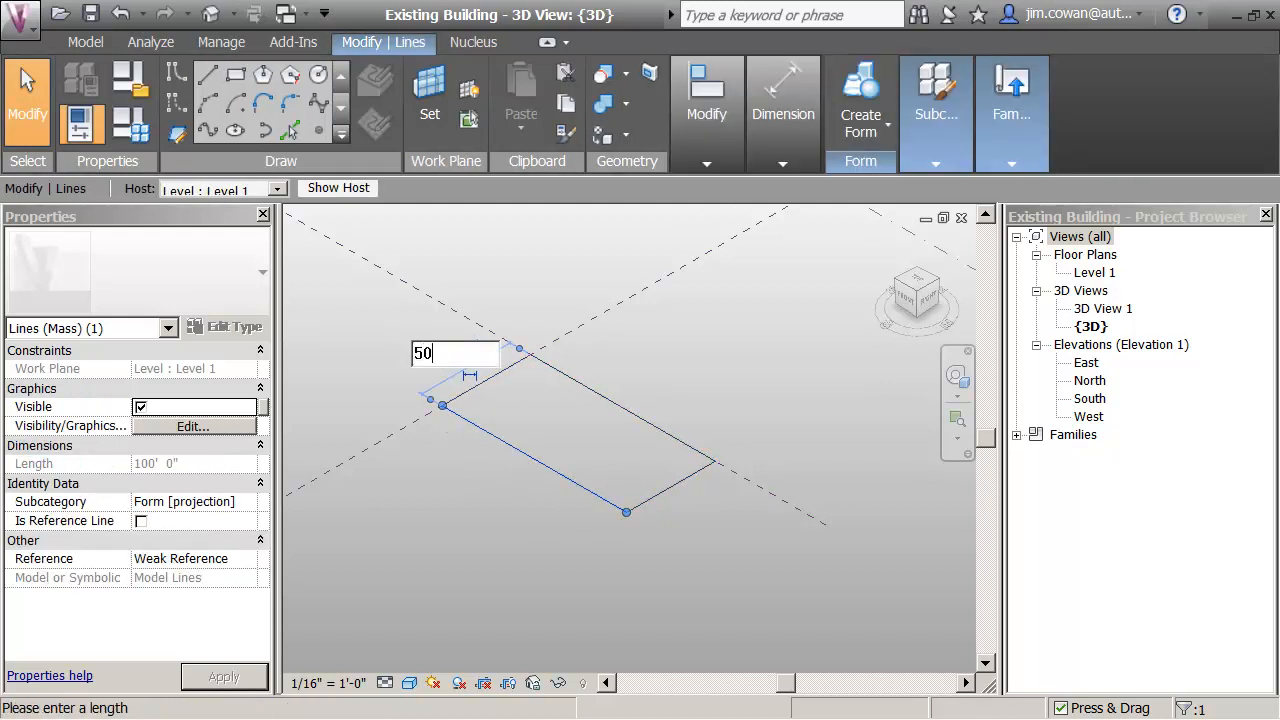
key("Return")
left_click(387, 325)
Select the whole chain of rectangle lines and create a solid form from it
scroll(387, 323, "down", 4)
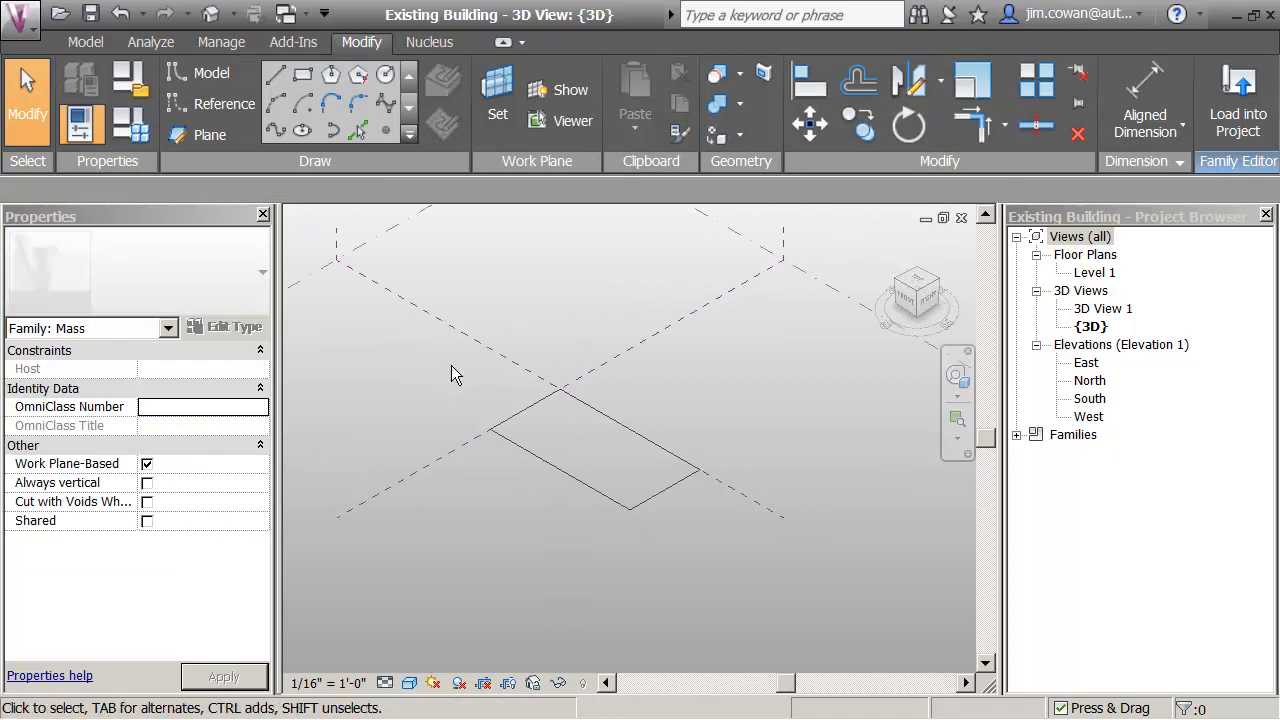
middle_click_drag(451, 365, 477, 402)
scroll(477, 402, "down", 1)
key("Tab")
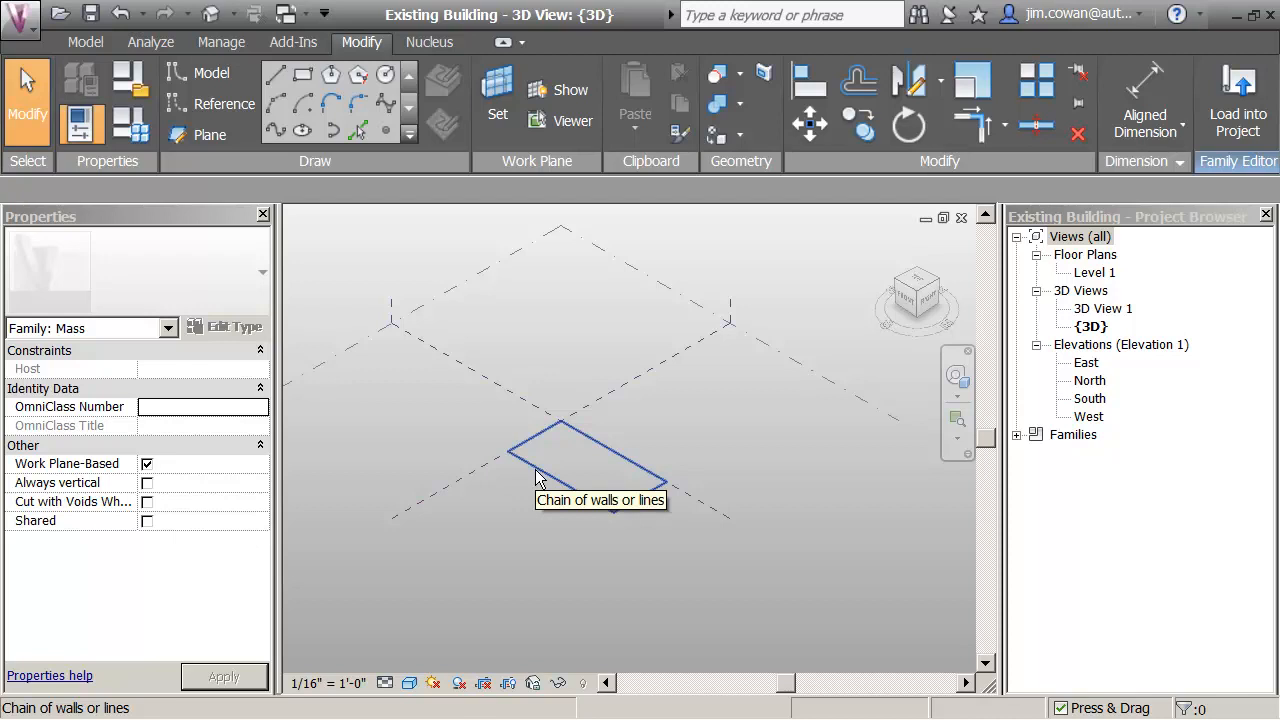
left_click(535, 470)
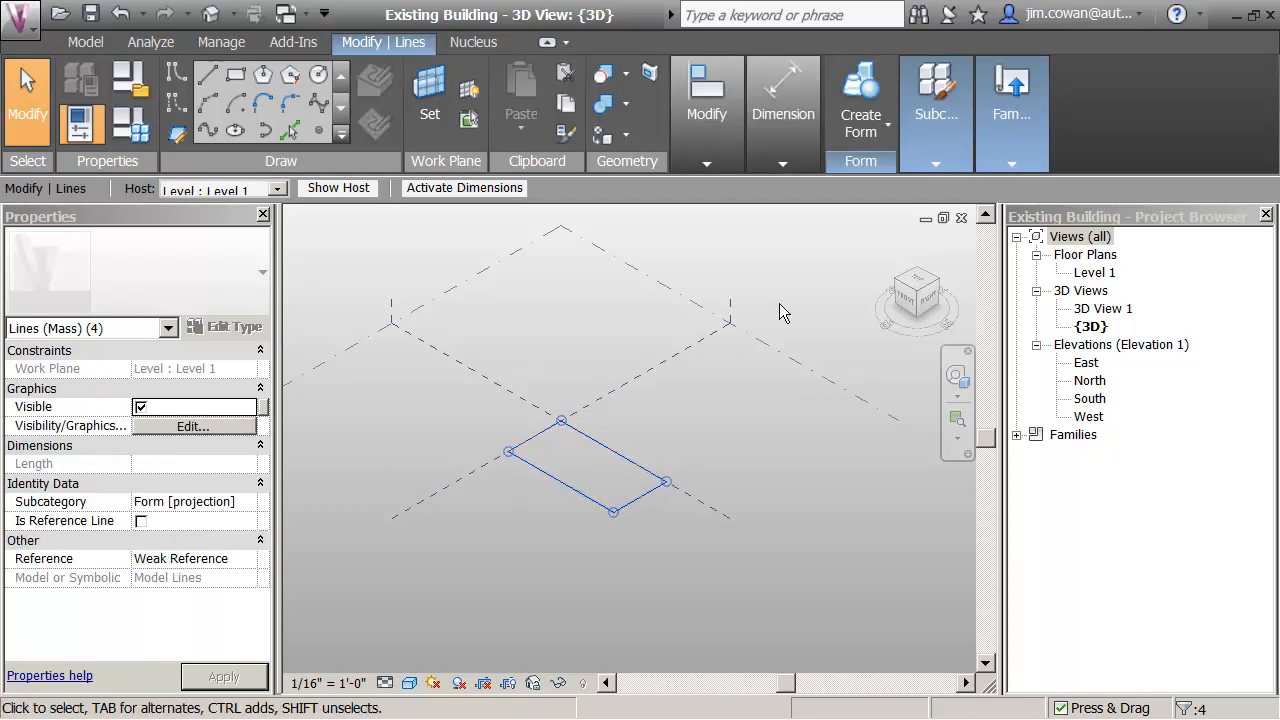
left_click(862, 128)
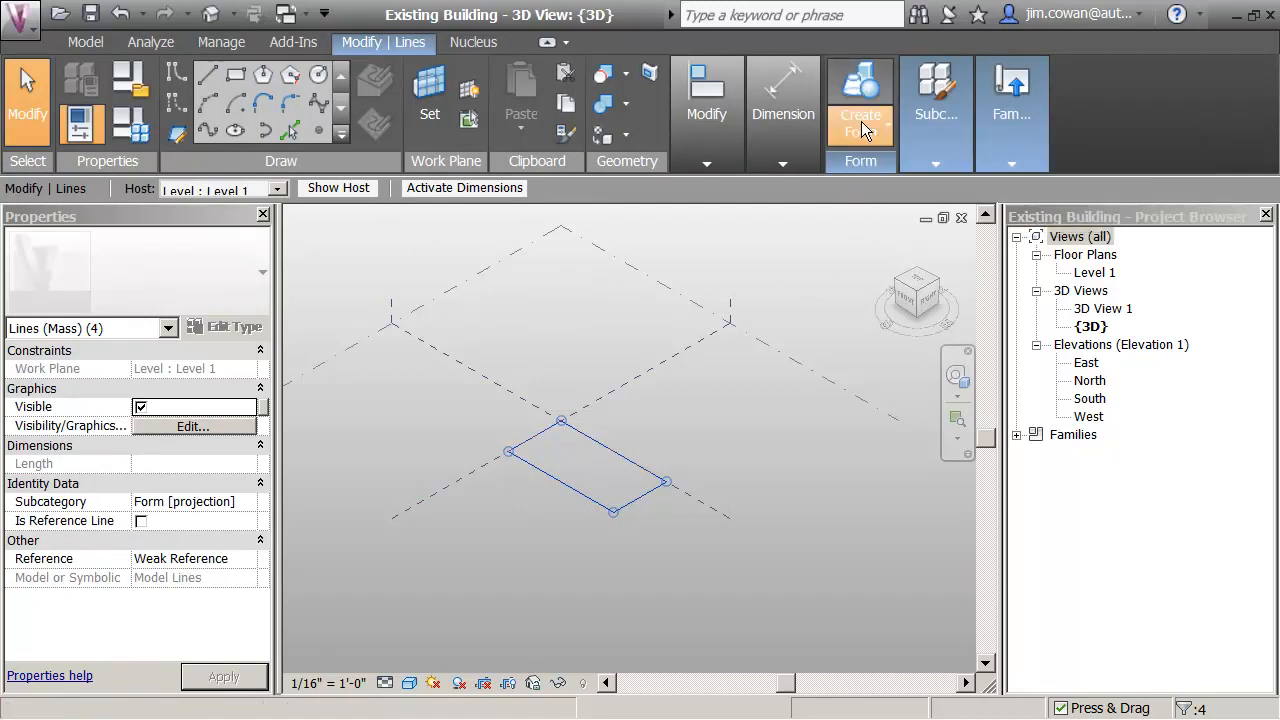
left_click(852, 176)
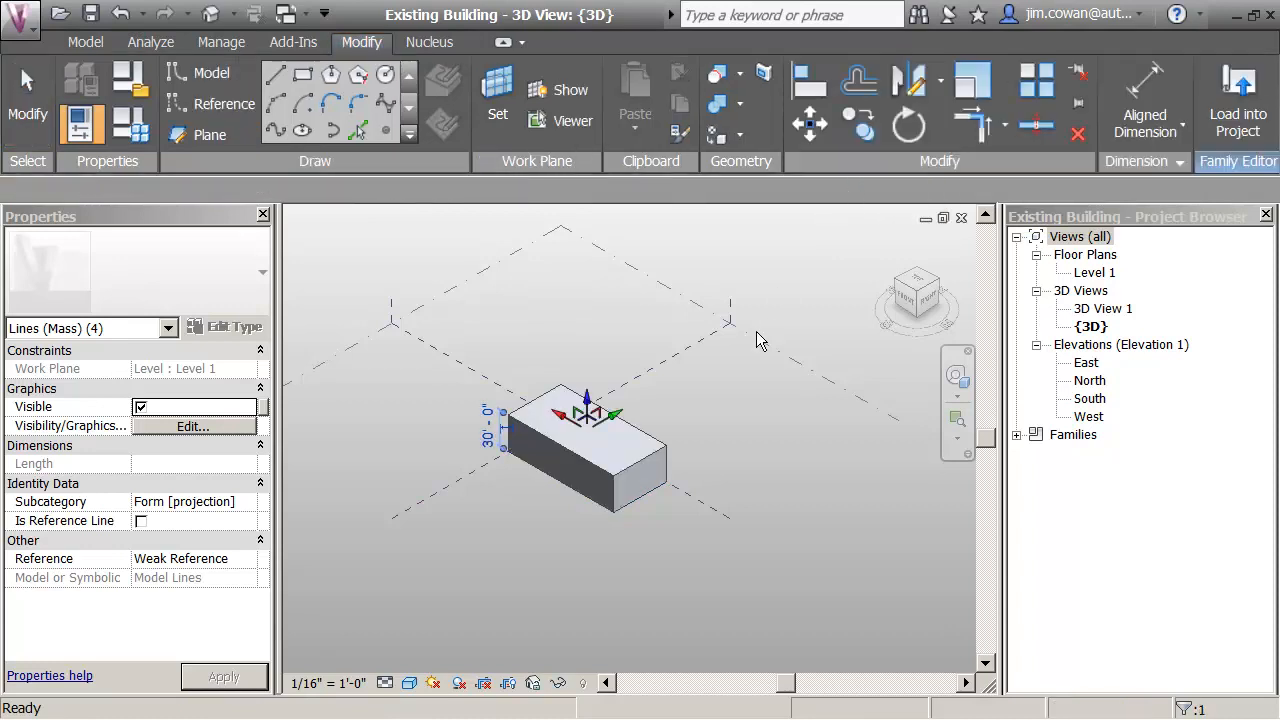
Set the height of the solid form to 120'
left_click(488, 432)
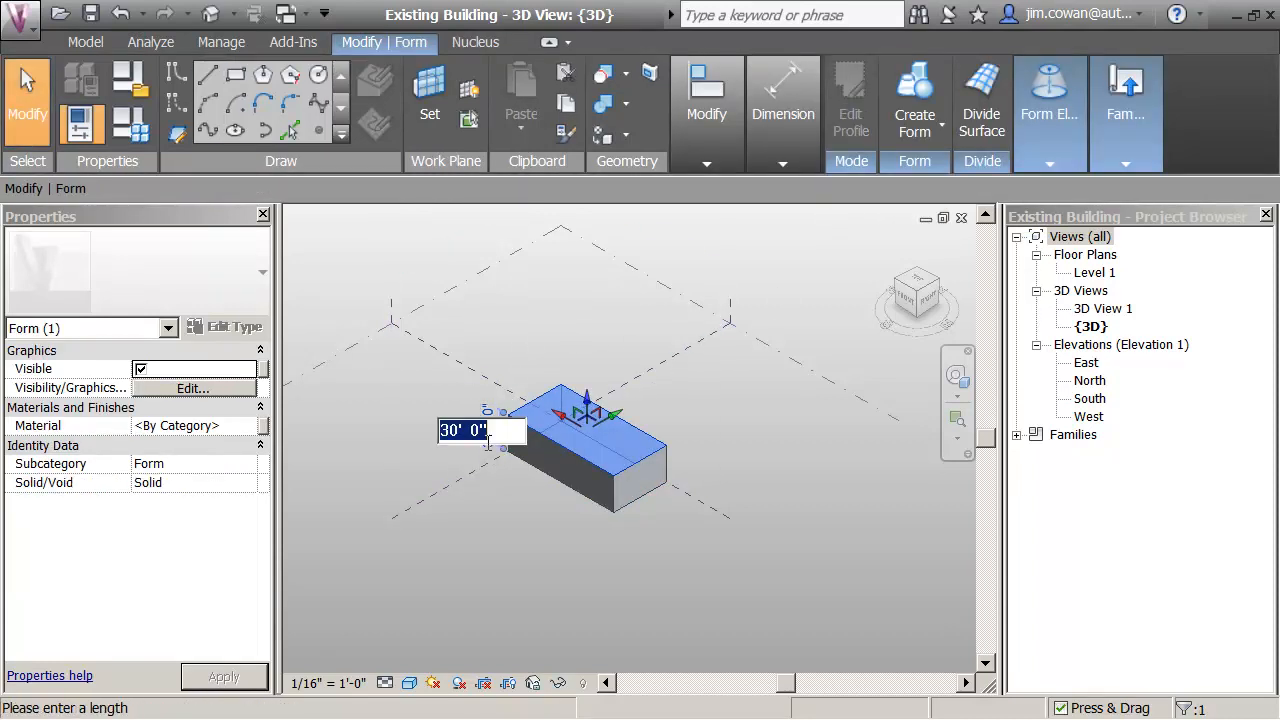
type("12")
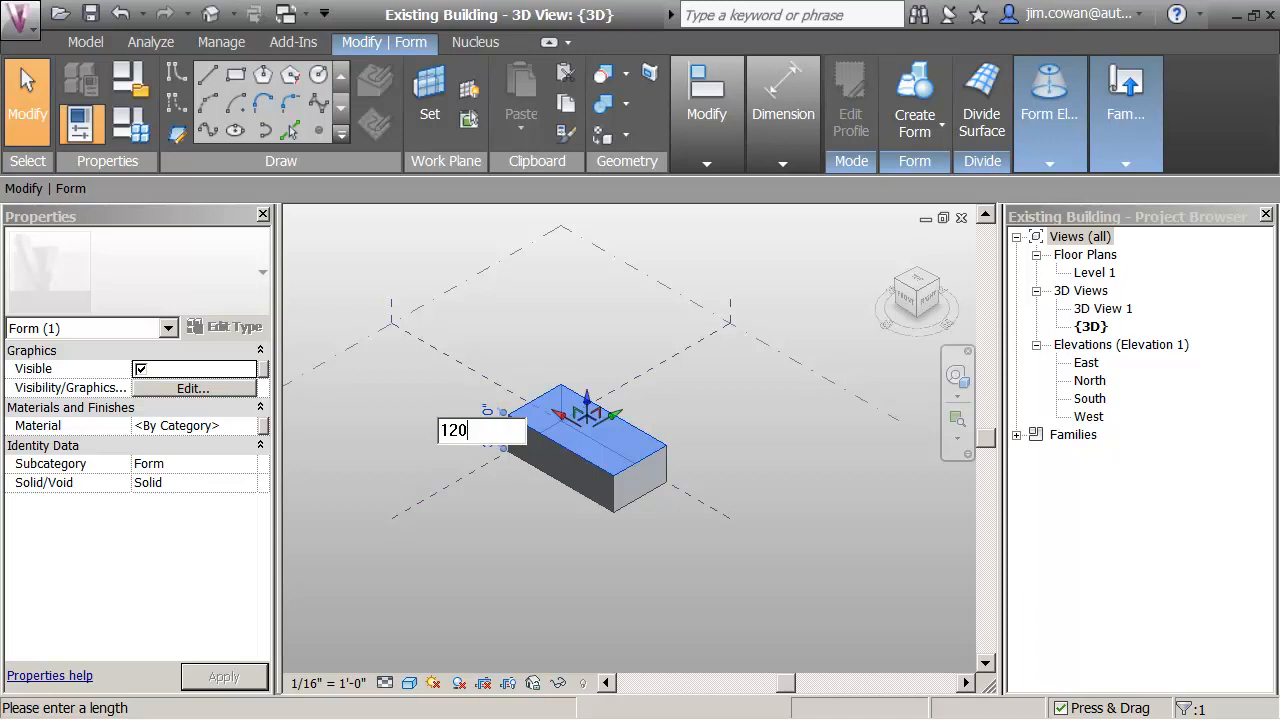
type("0")
key("Return")
left_click(472, 547)
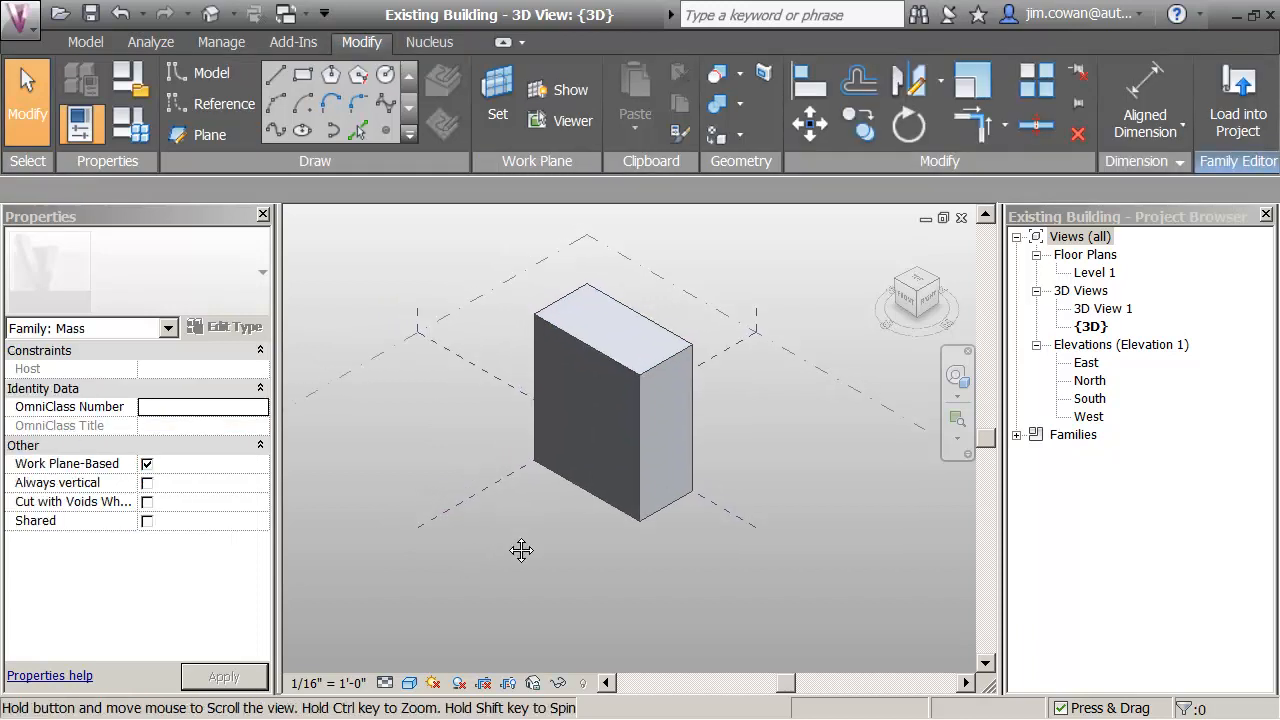
Edit the profile of the form's top face and delete its front 100' line
middle_click_drag(521, 550, 516, 566)
scroll(516, 566, "up", 1)
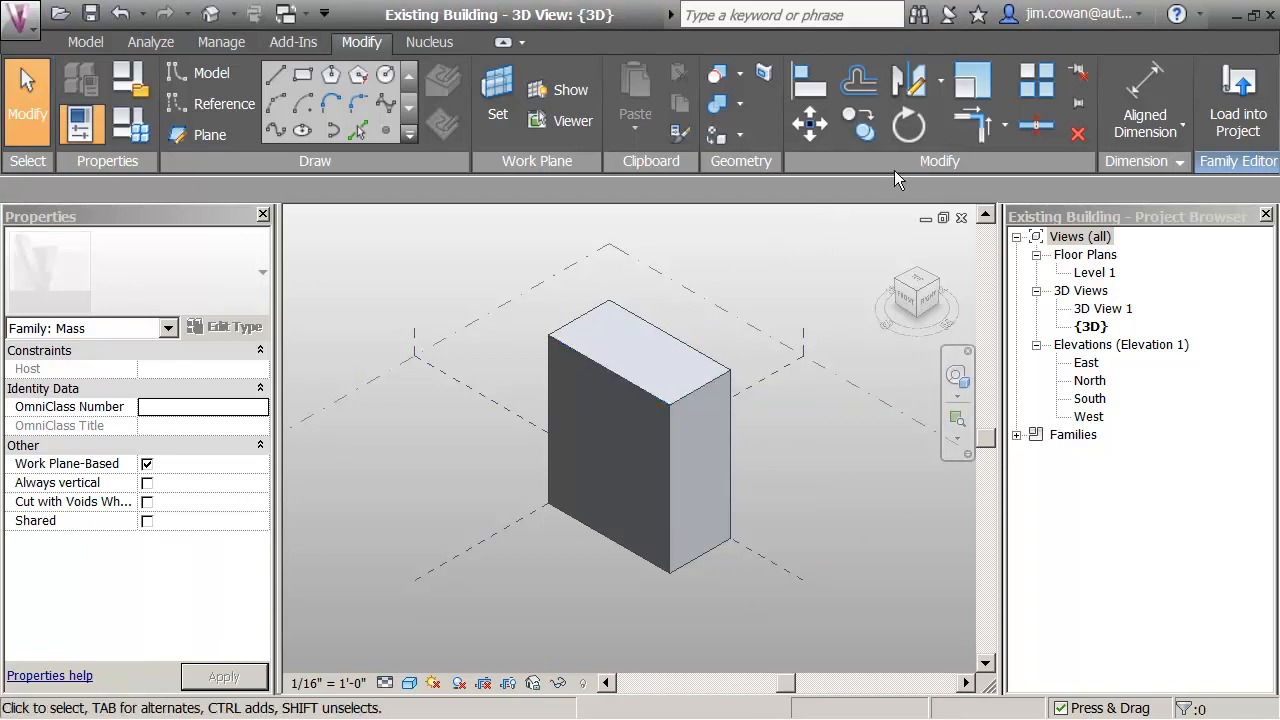
left_click(623, 350)
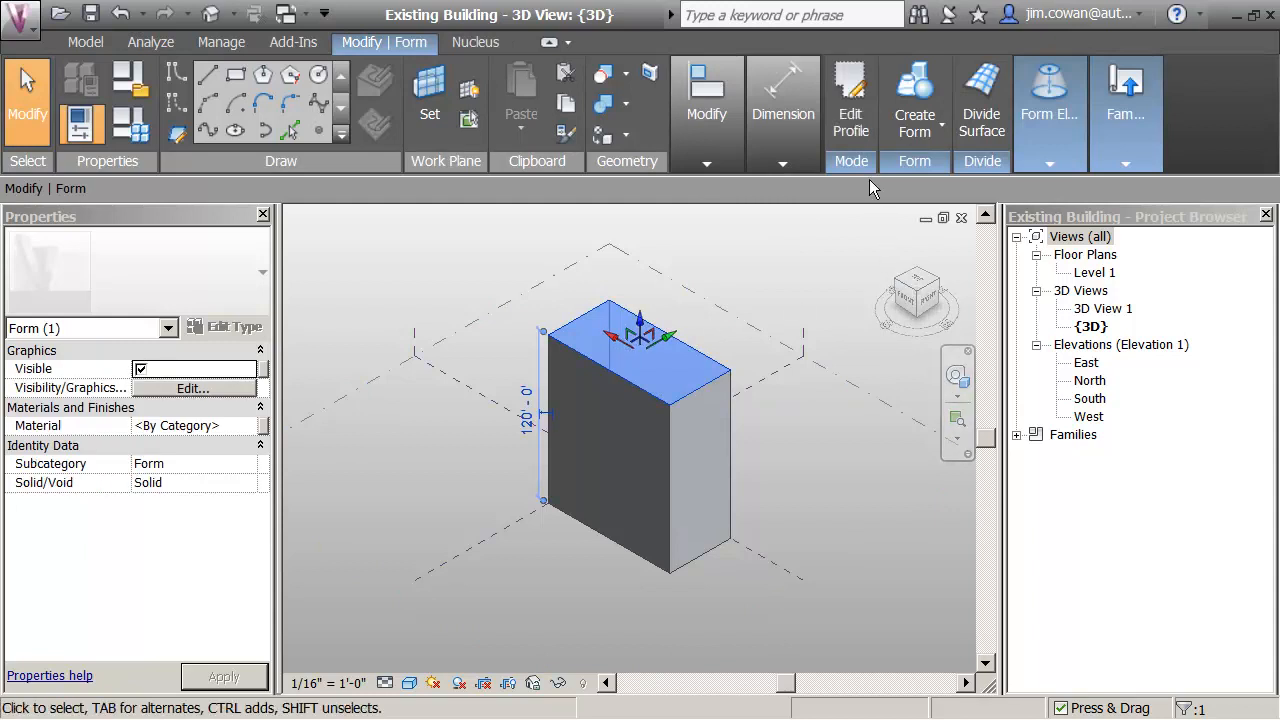
left_click(855, 120)
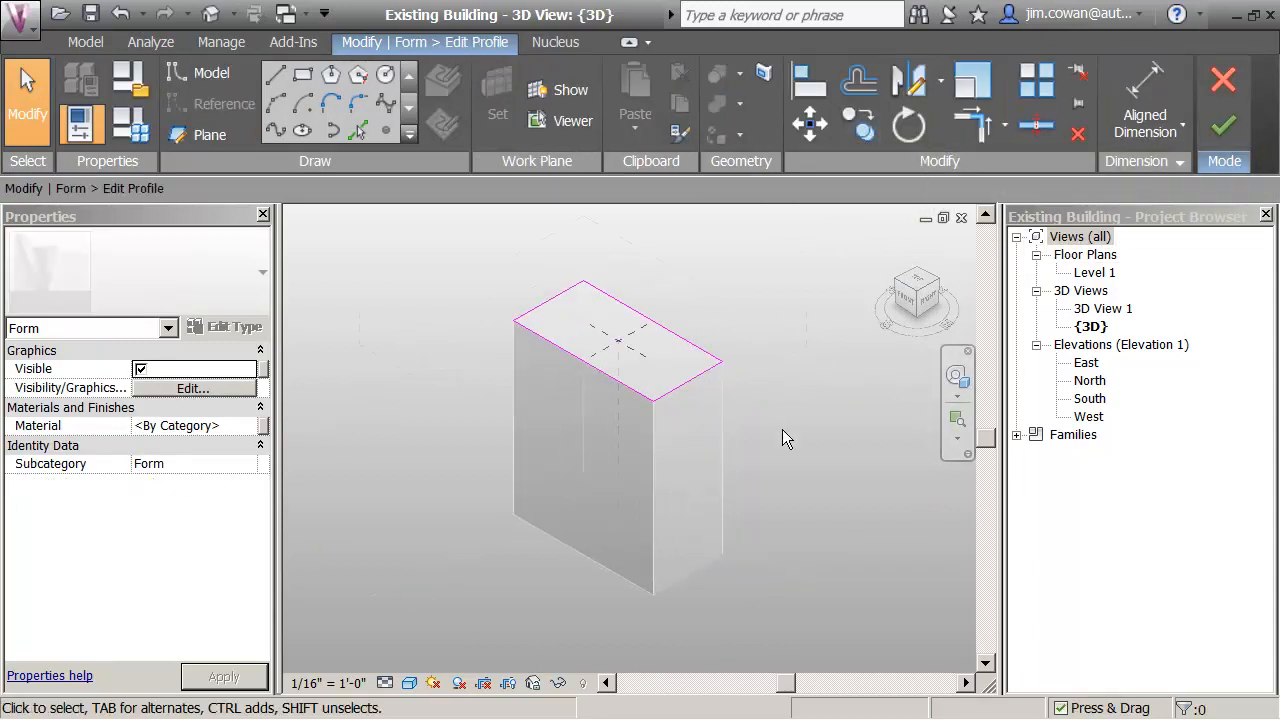
scroll(796, 412, "up", 2)
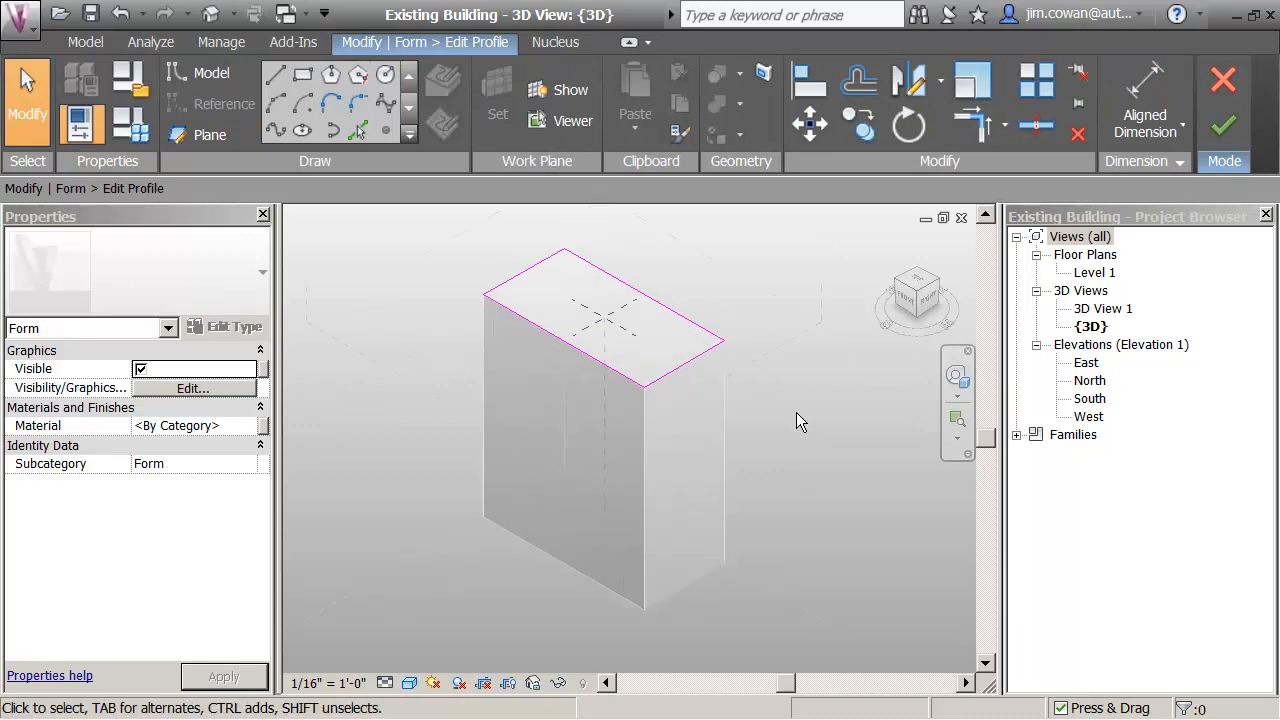
left_click(540, 327)
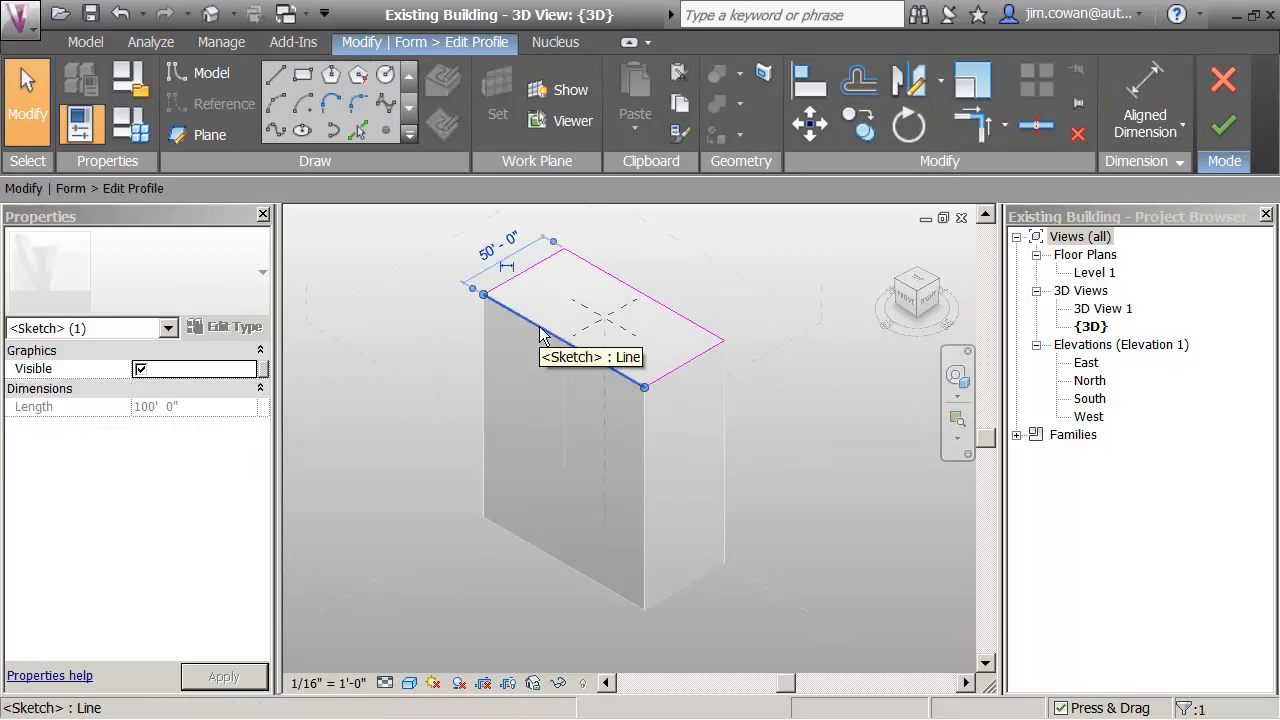
key("Escape")
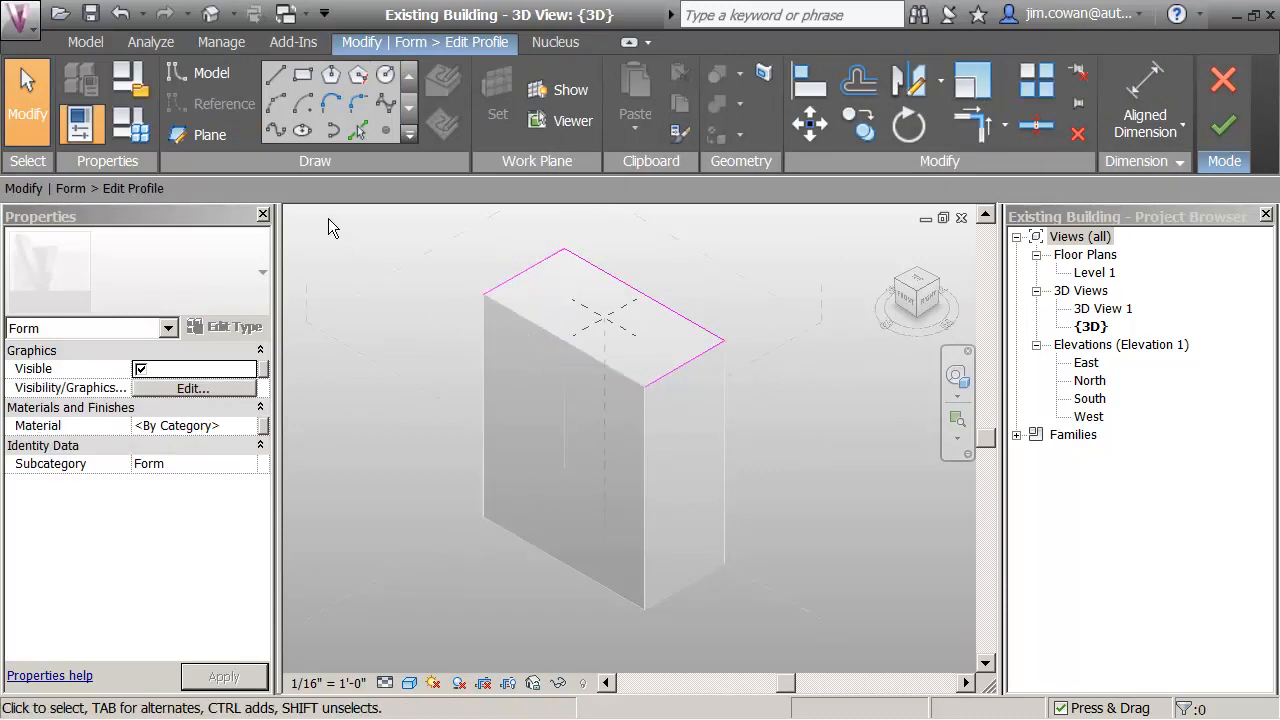
Draw an outward-bulging arc with a radius of about 95' 7" between the two open front corners of the top profile
left_click(275, 104)
left_click(564, 249)
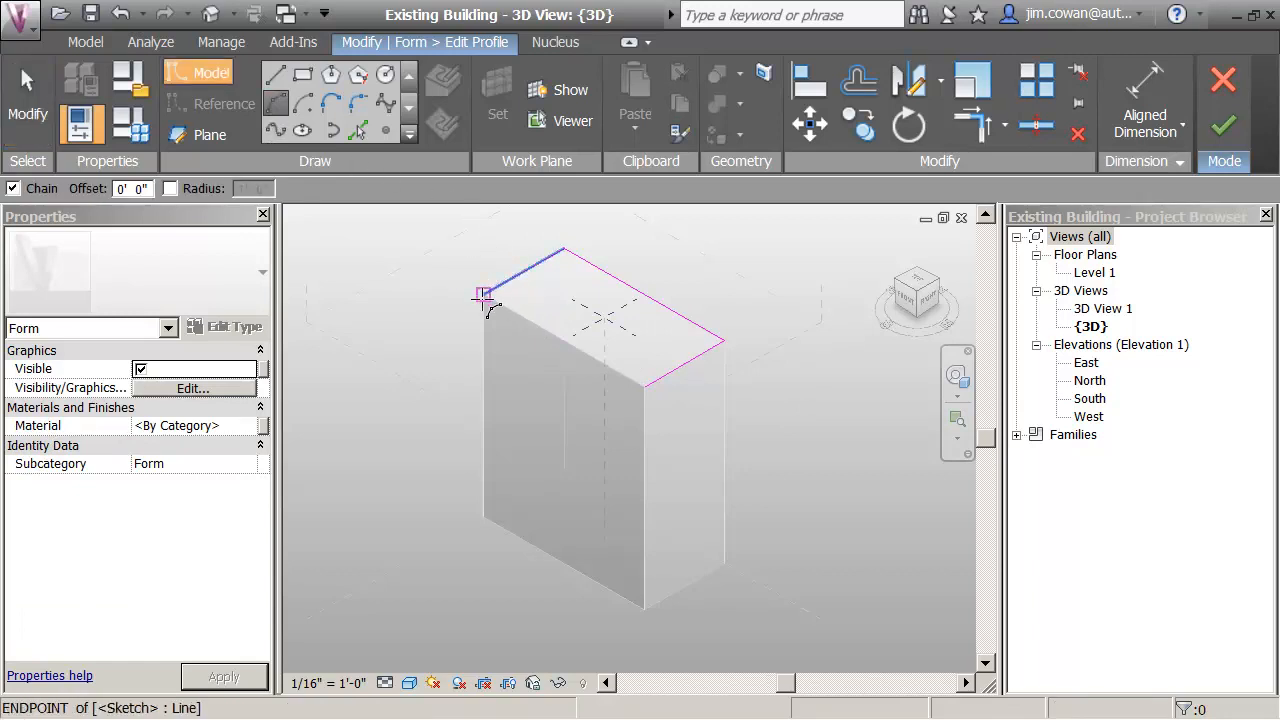
left_click(484, 294)
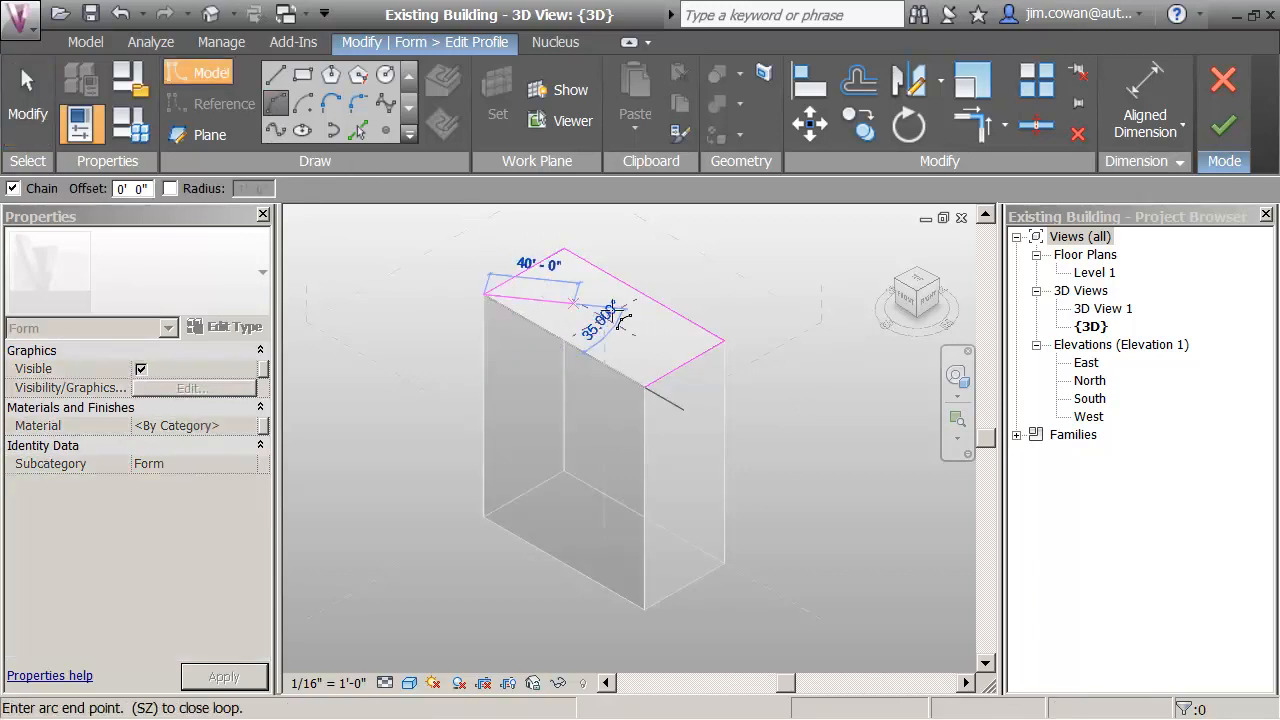
left_click(646, 383)
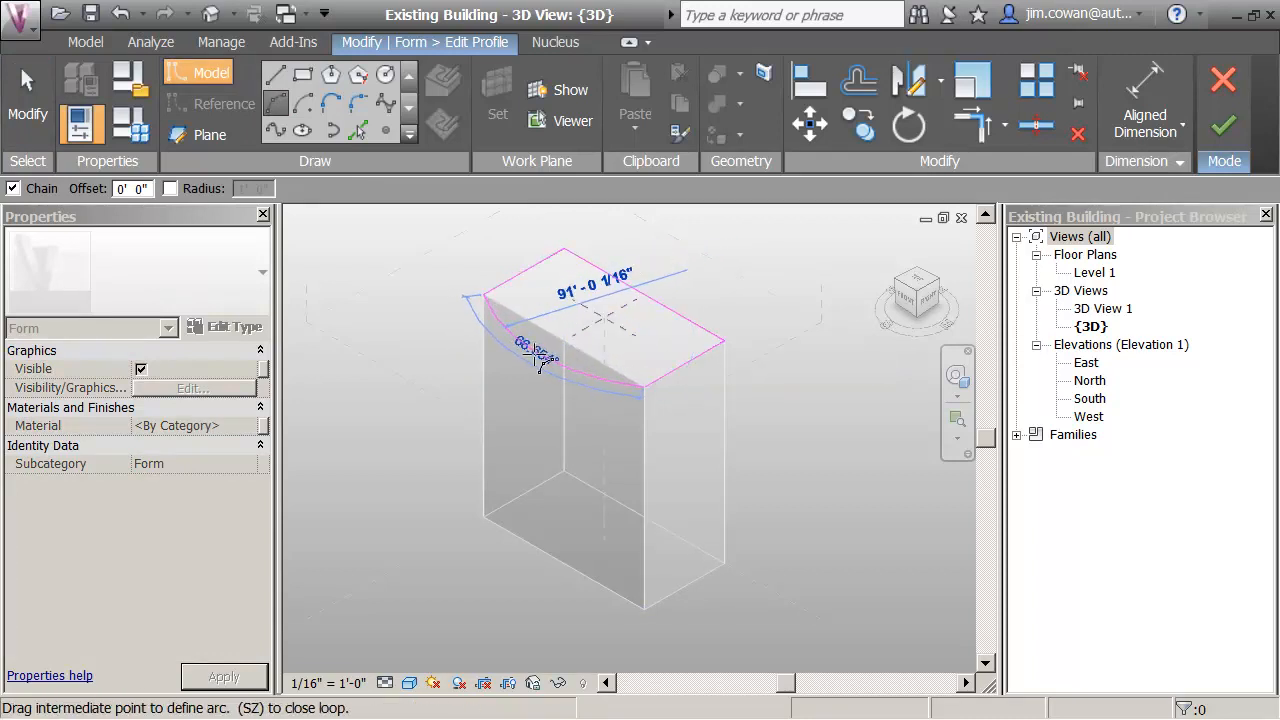
left_click(543, 356)
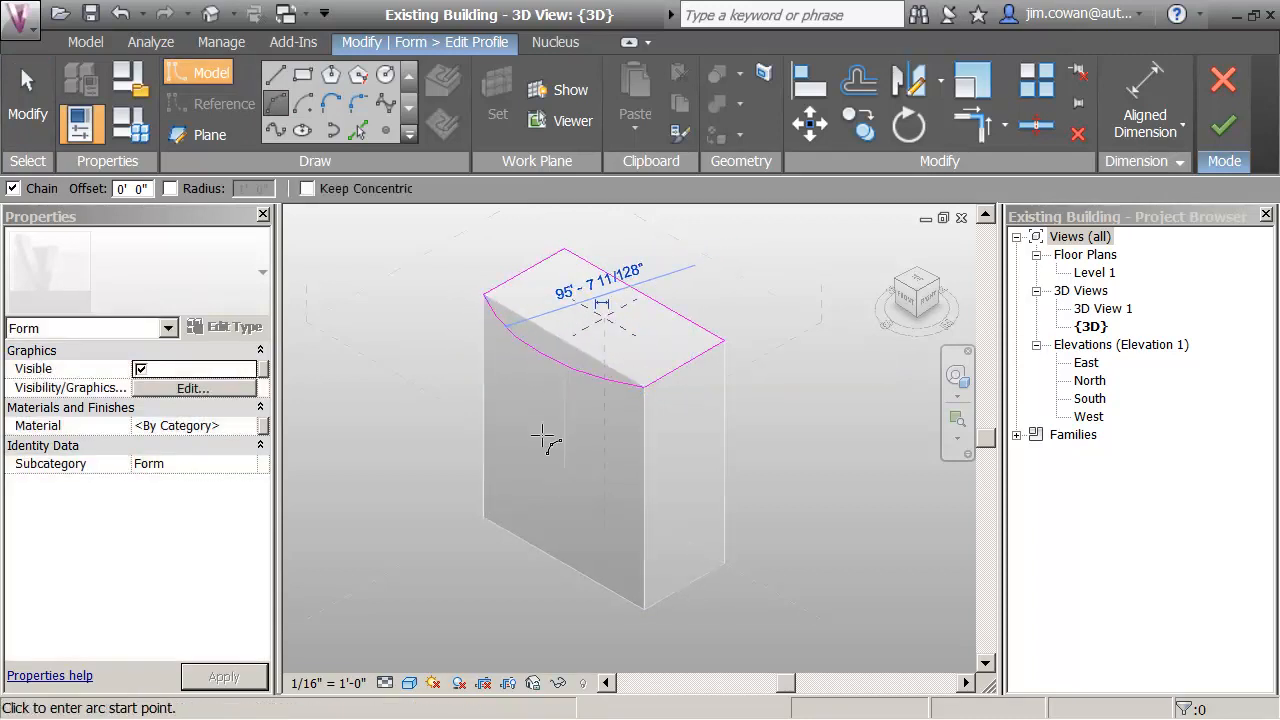
key("Escape")
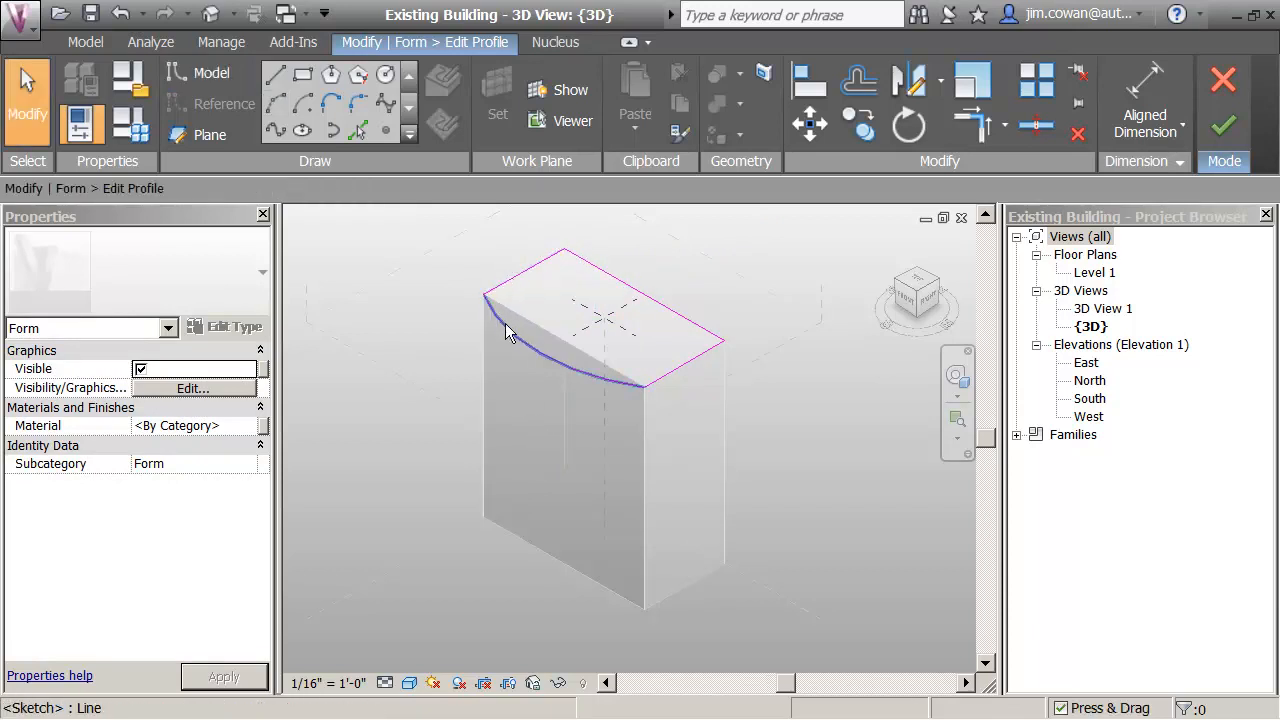
Set the arc's radius to 120' and finish editing the top profile
left_click(530, 355)
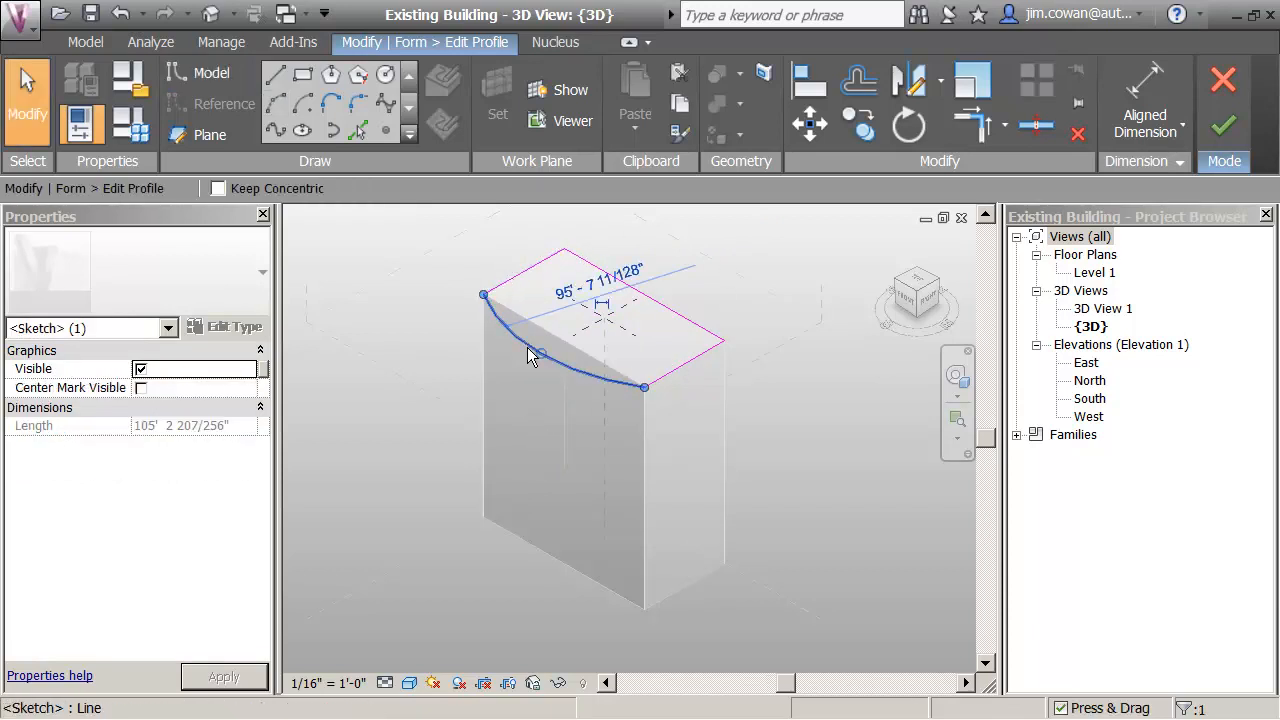
left_click(565, 298)
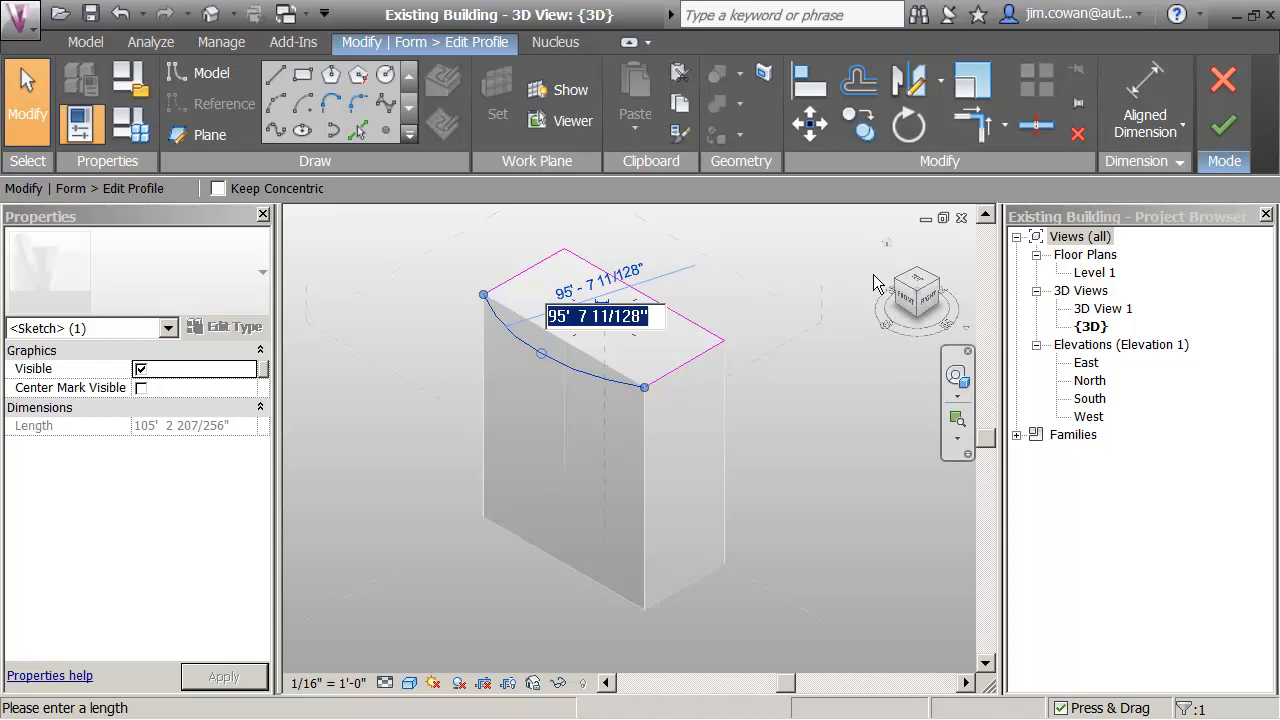
type("1")
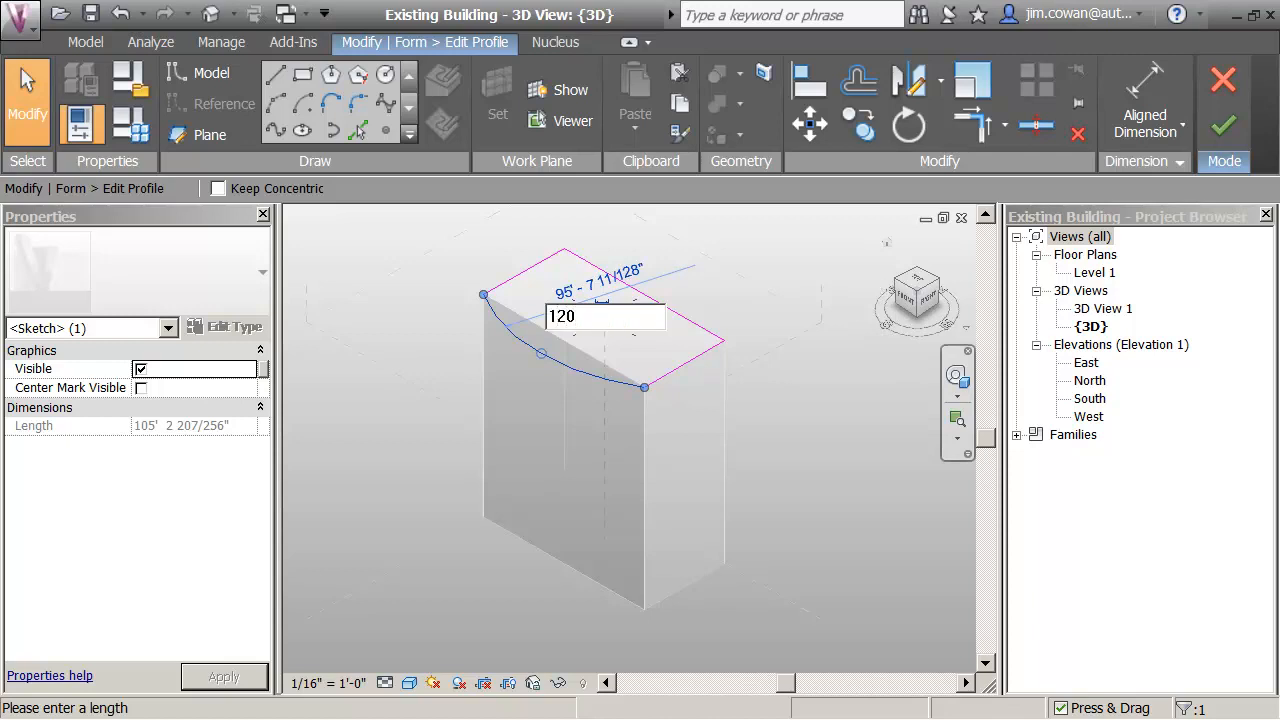
type("20")
key("Return")
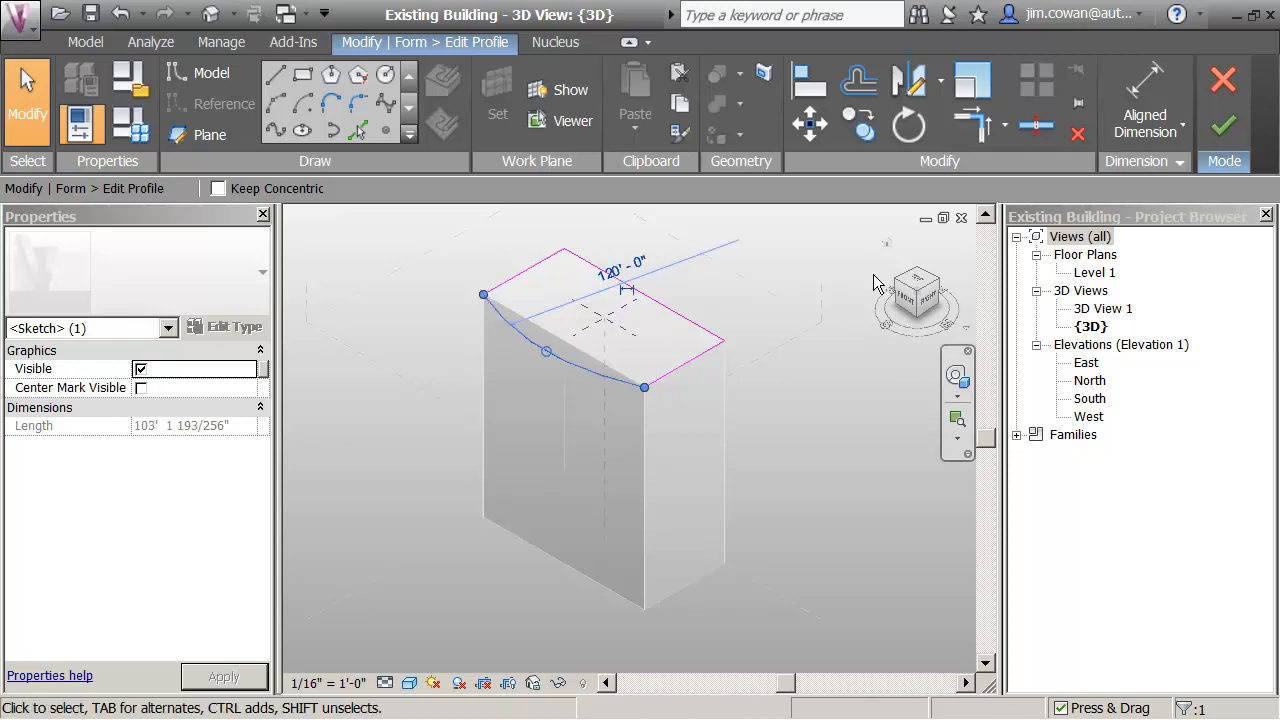
left_click(819, 403)
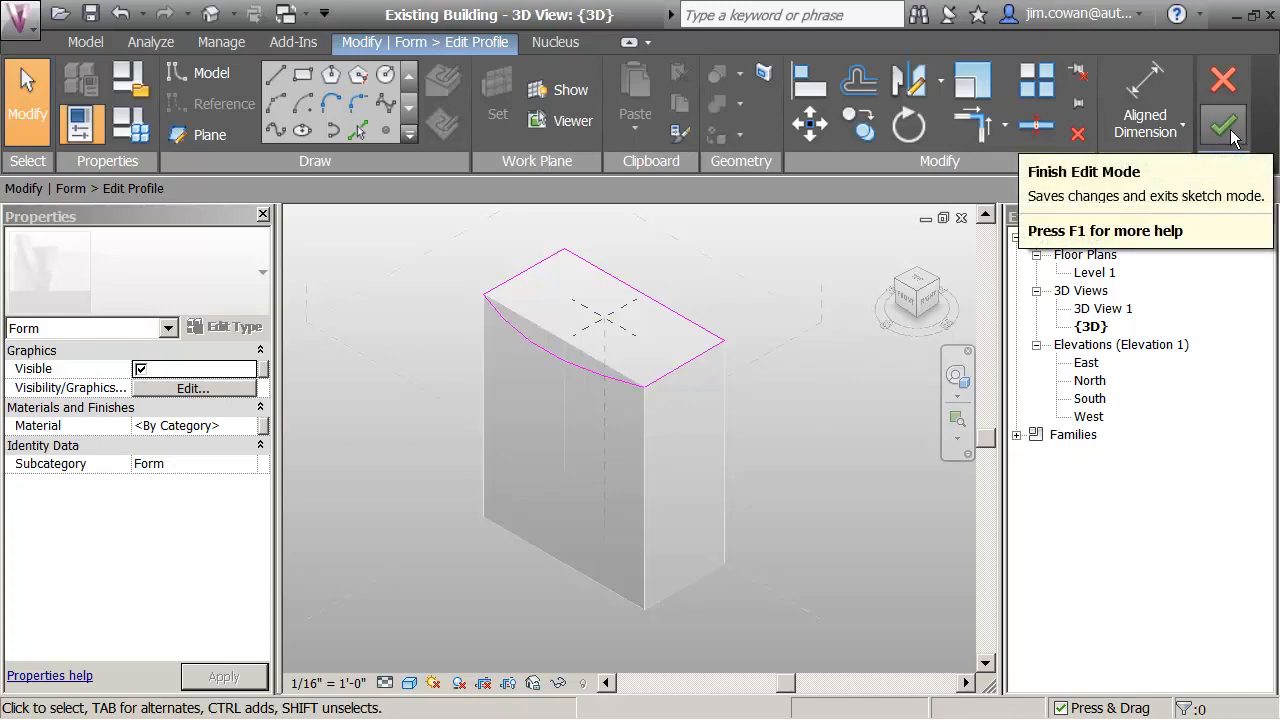
left_click(1231, 131)
left_click(812, 434)
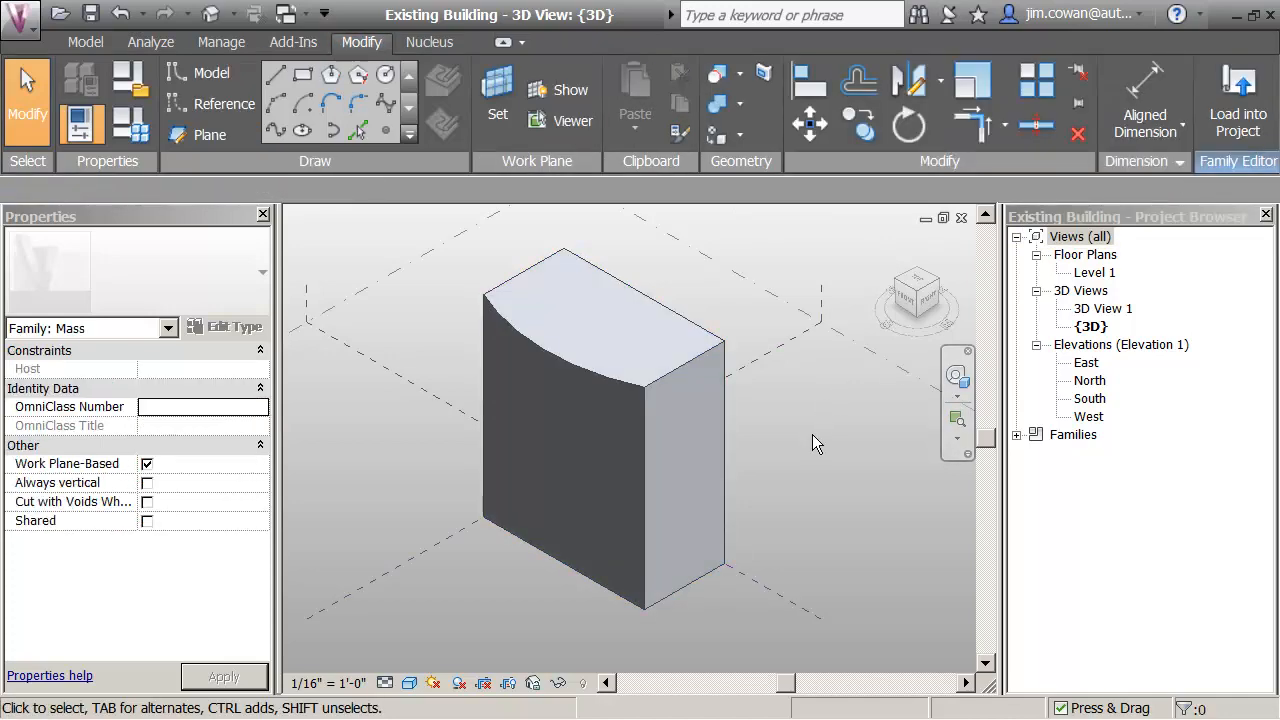
Create a second solid form from the curved top face of the building mass
mouse_move(813, 469)
middle_mouse_down("shift")
mouse_move(714, 354)
mouse_move(783, 409)
mouse_move(805, 477)
mouse_move(790, 463)
middle_mouse_up("shift")
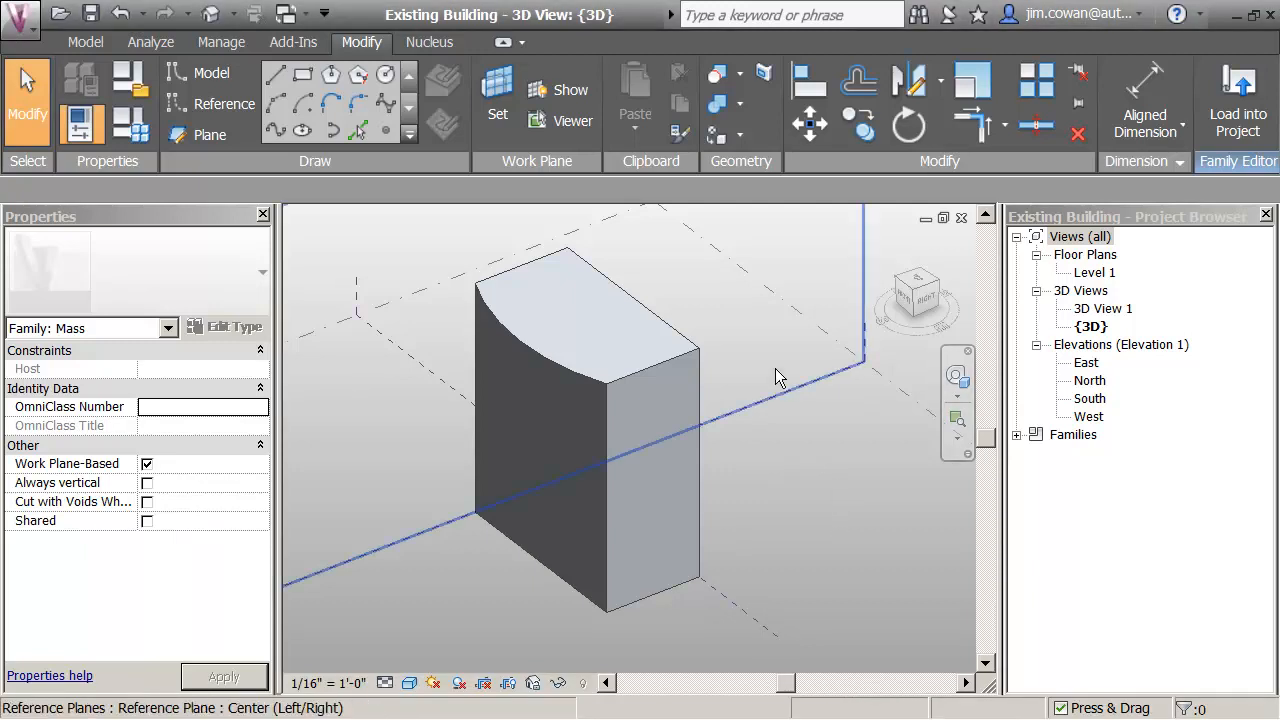
left_click(584, 318)
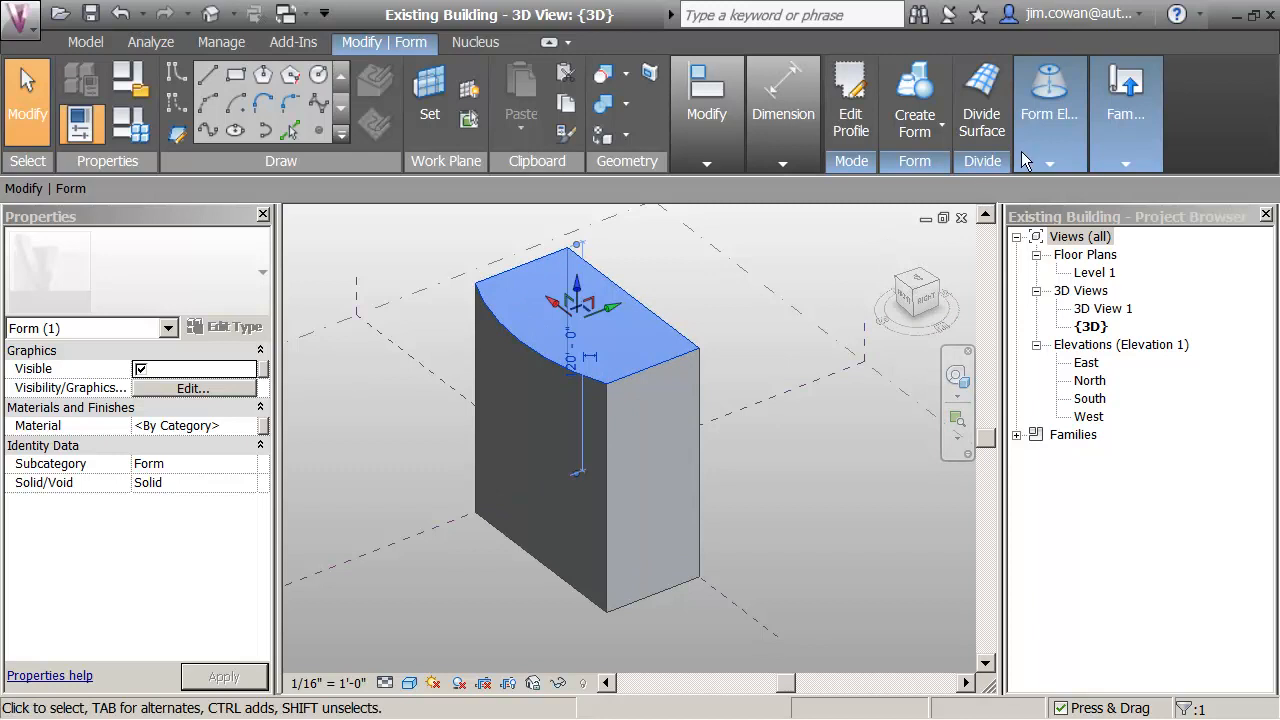
left_click(912, 145)
left_click(905, 176)
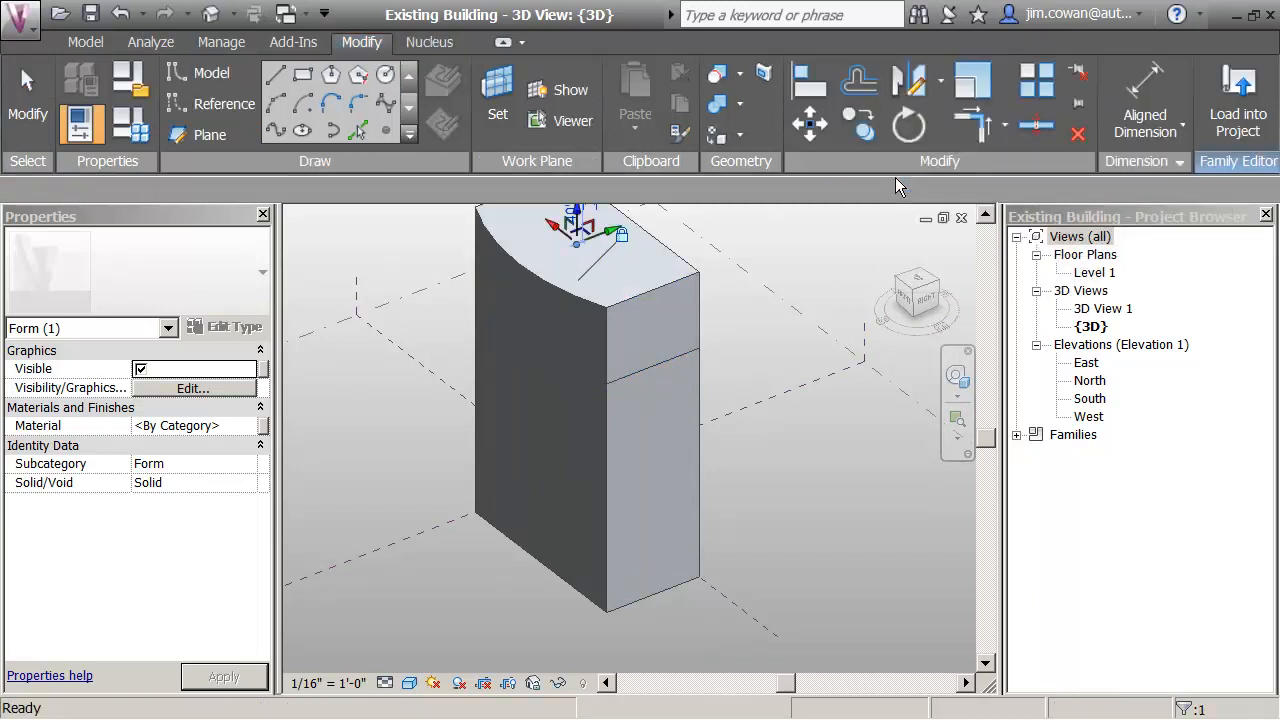
Set the height of the new form on top of the building to 15'
scroll(682, 290, "down", 1)
middle_click_drag(682, 290, 689, 369)
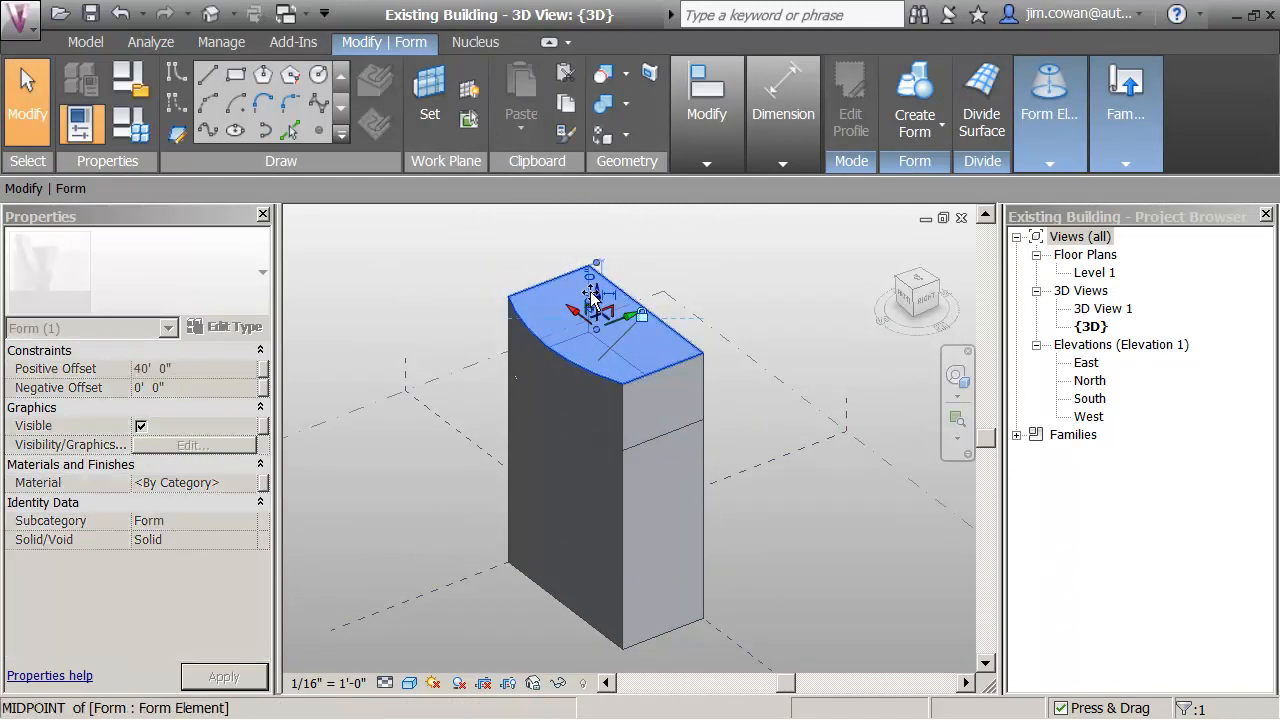
scroll(604, 279, "up", 2)
scroll(604, 279, "up", 2)
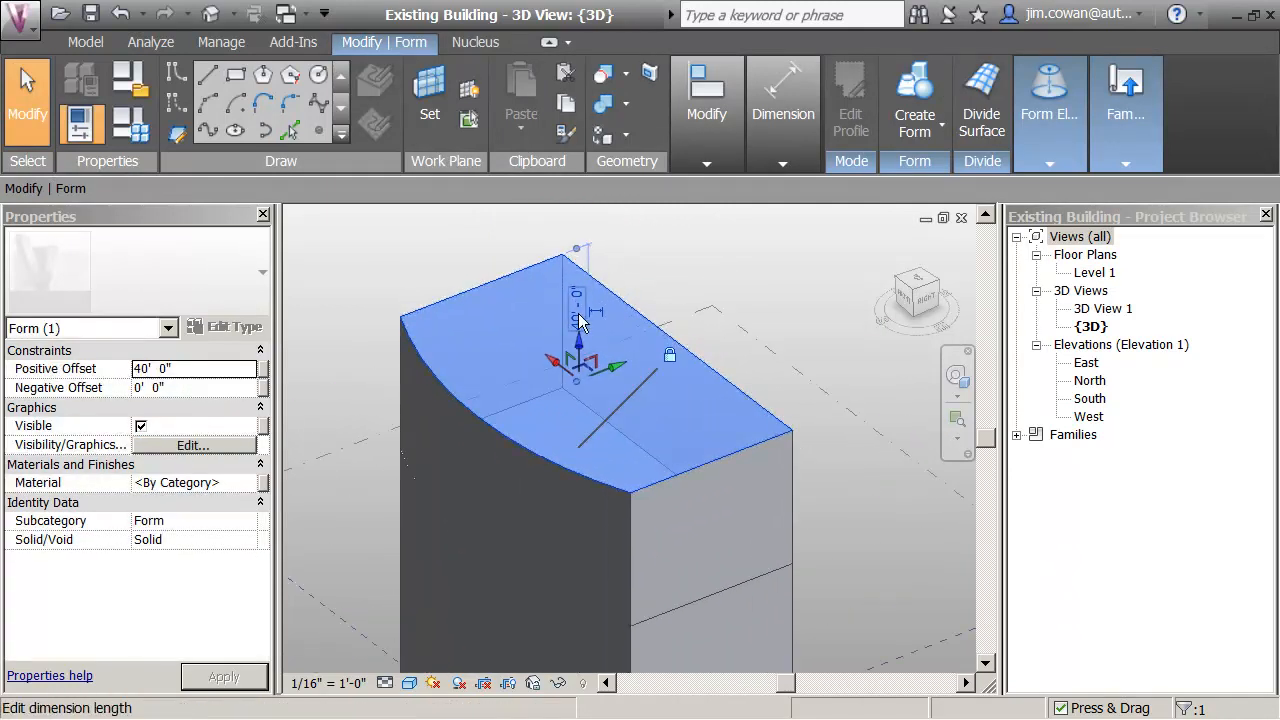
left_click(577, 311)
type("15")
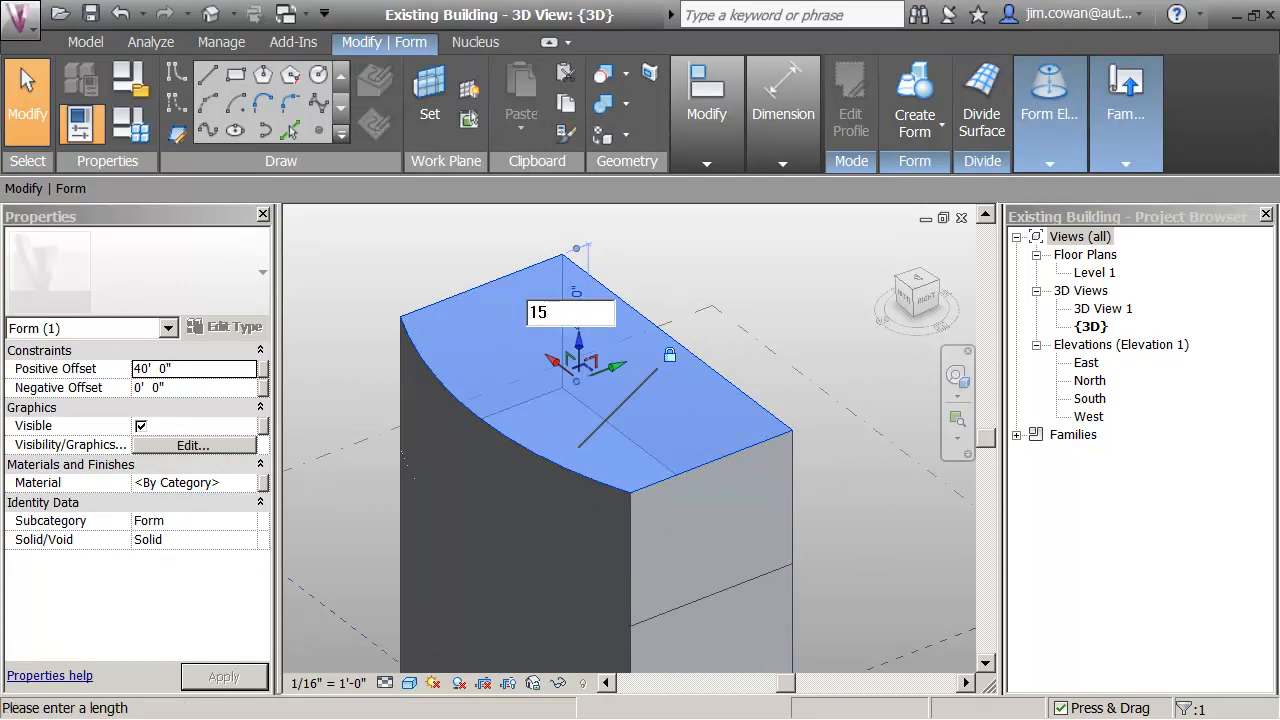
key("Return")
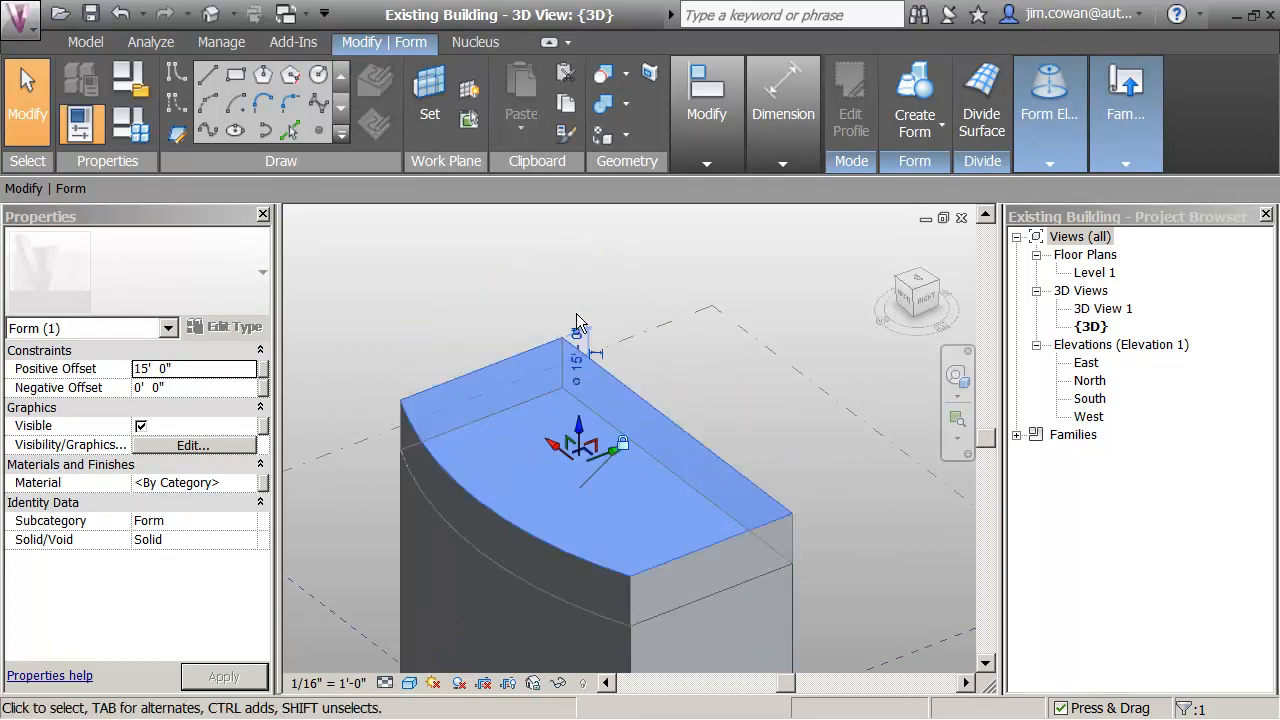
left_click(606, 296)
scroll(520, 304, "down", 2)
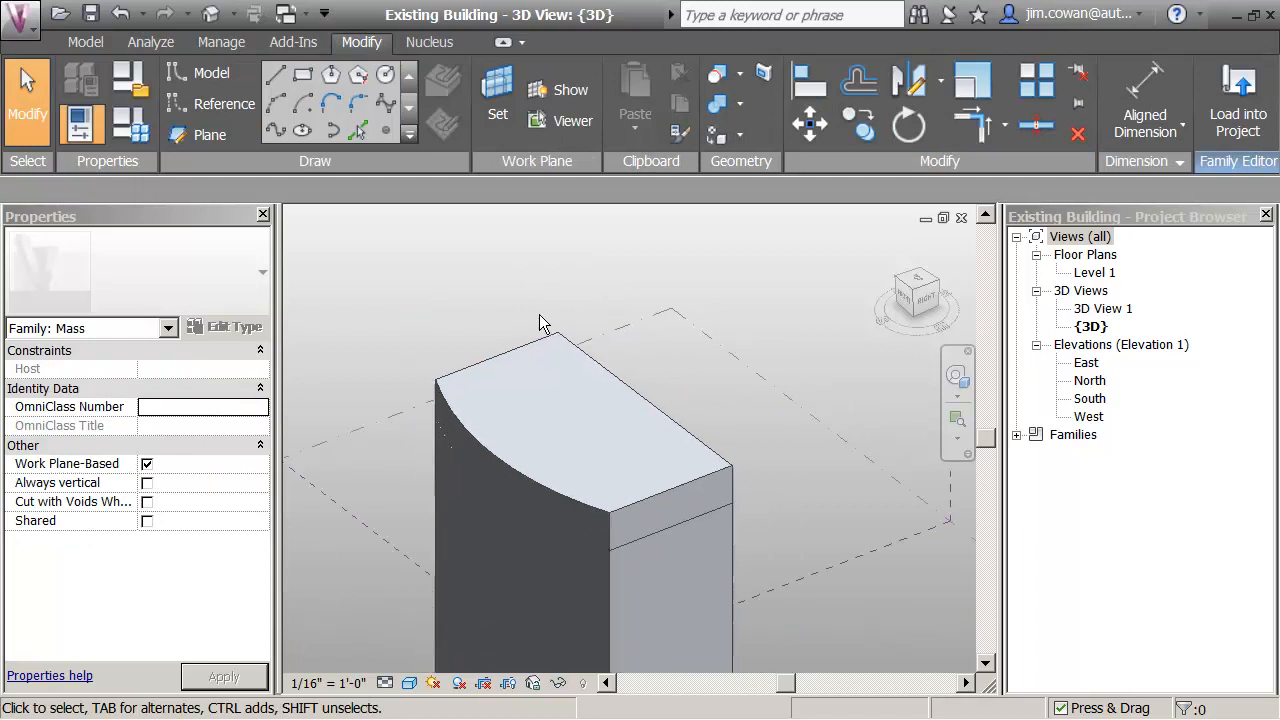
scroll(515, 304, "down", 1)
middle_click_drag(521, 309, 589, 263)
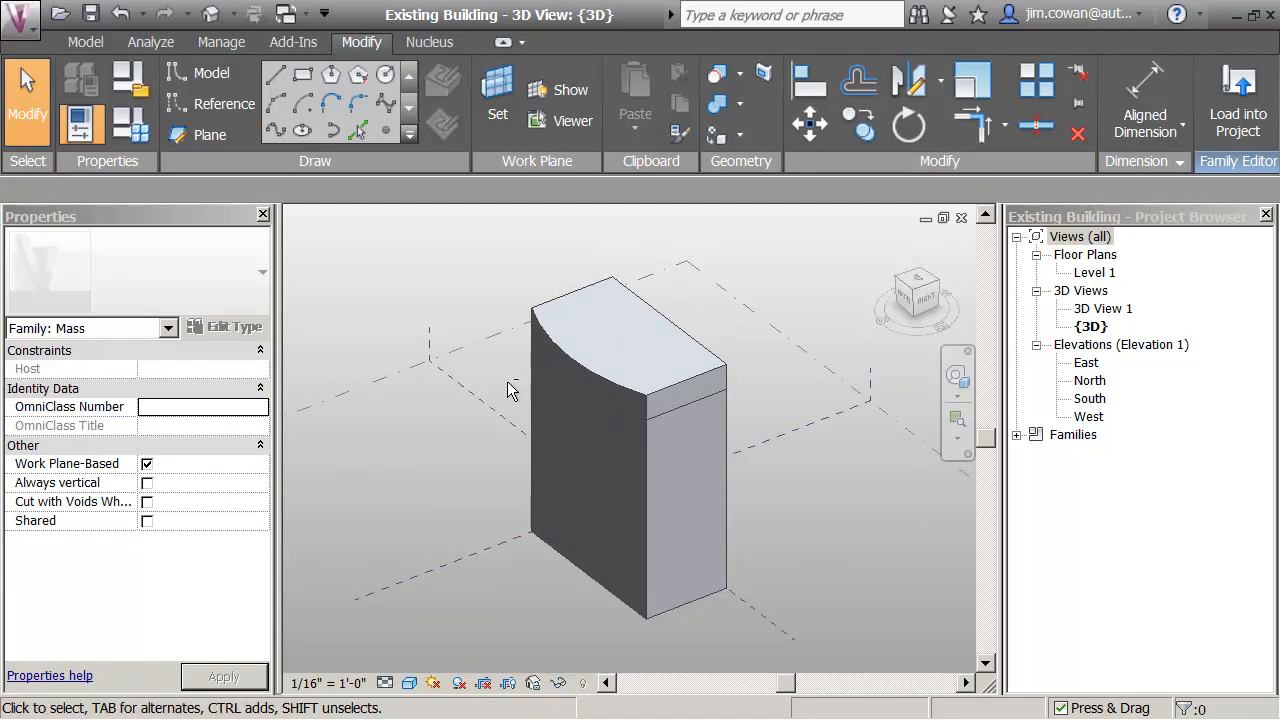
mouse_move(509, 389)
middle_mouse_down("shift")
mouse_move(500, 349)
mouse_move(437, 270)
mouse_move(503, 323)
mouse_move(515, 386)
mouse_move(494, 372)
middle_mouse_up("shift")
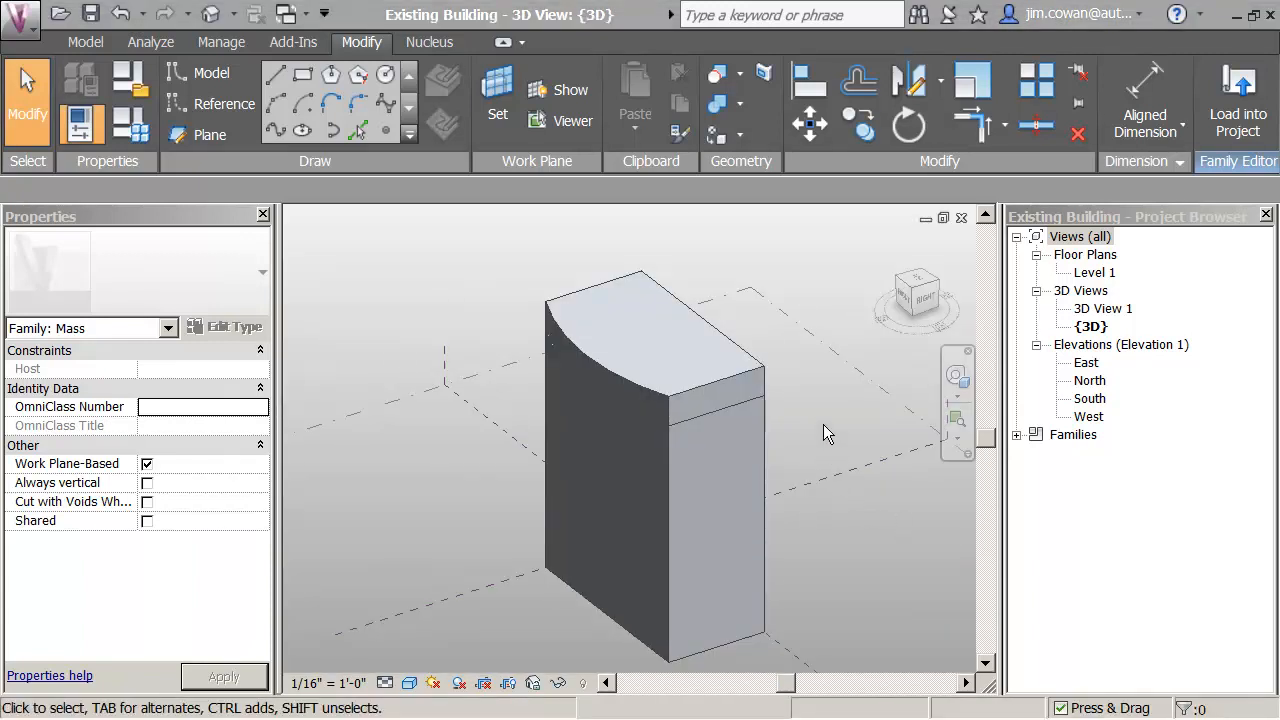
scroll(819, 393, "up", 2)
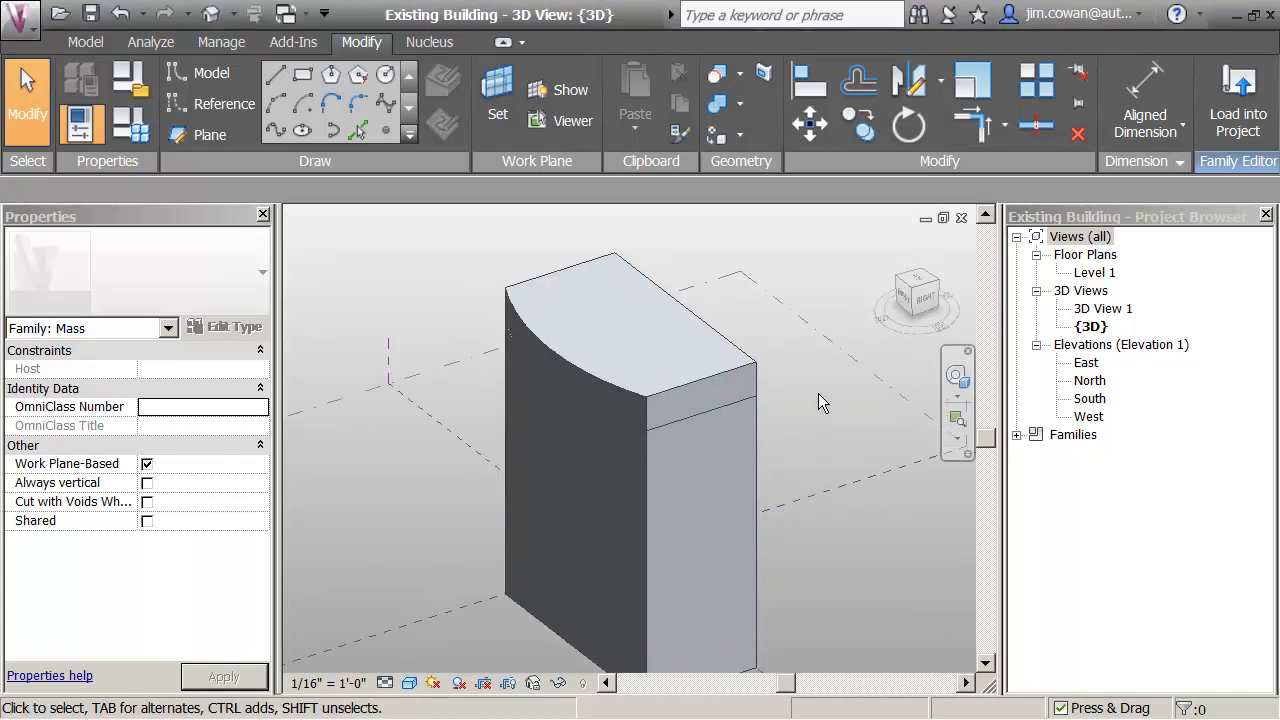
scroll(760, 362, "down", 2)
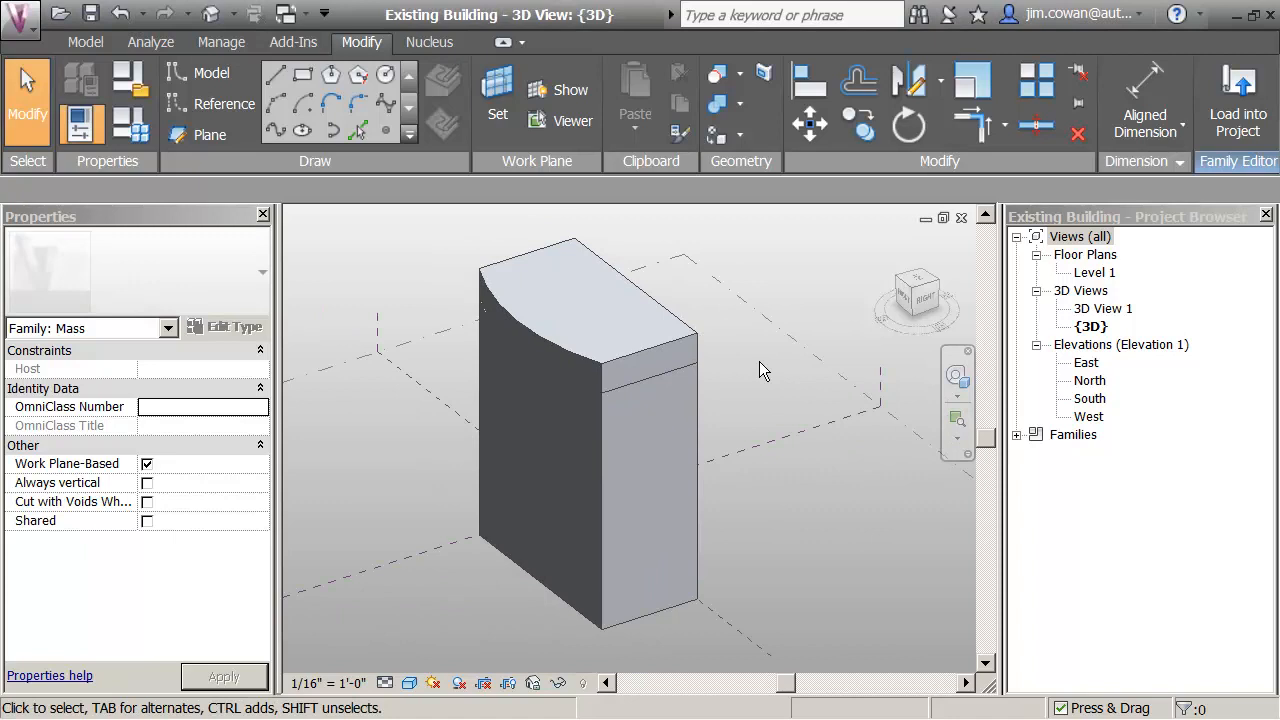
scroll(759, 361, "up", 2)
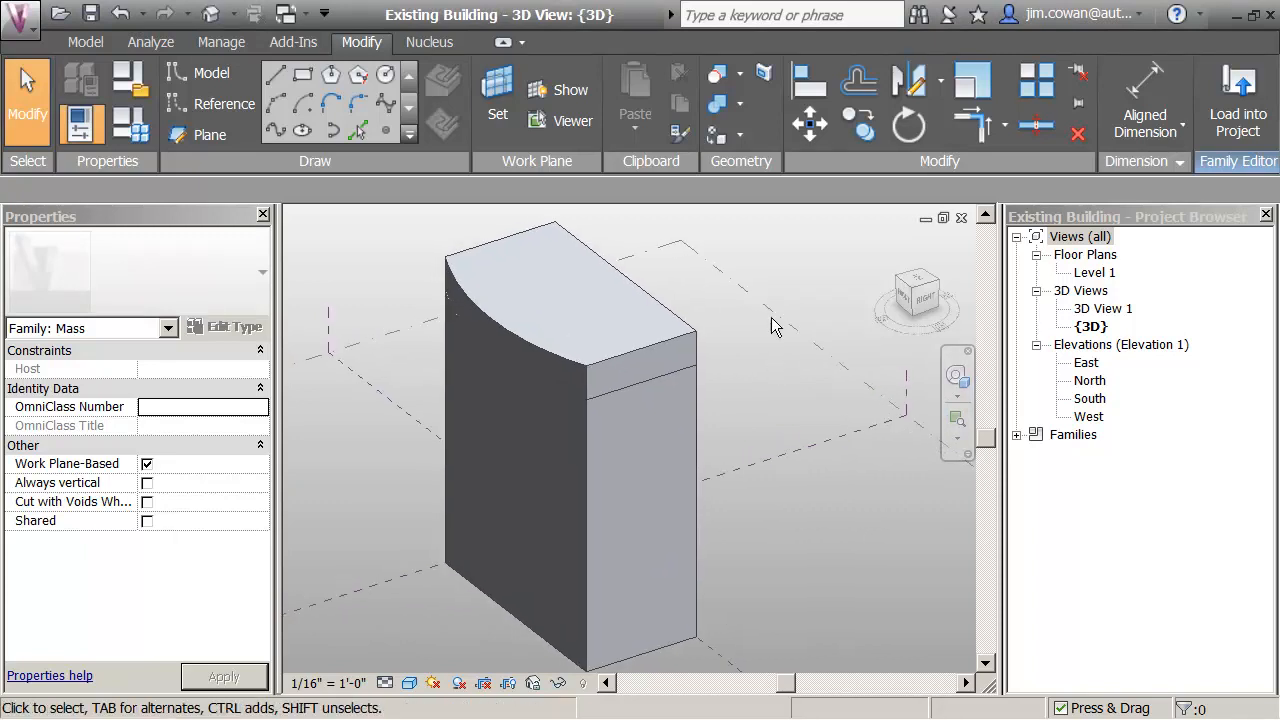
Set the upper form's top face as the work plane and draw a rectangle about 52' by 20' from its straight-edged corner
left_click(499, 119)
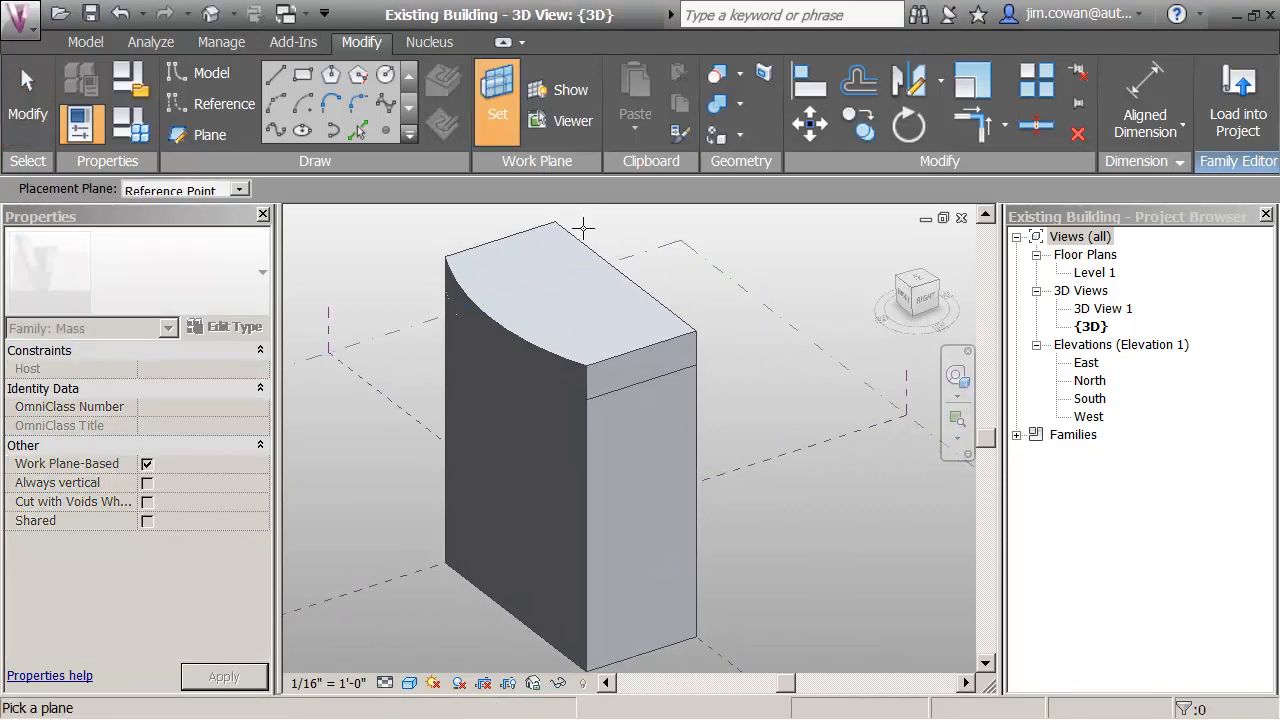
left_click(573, 263)
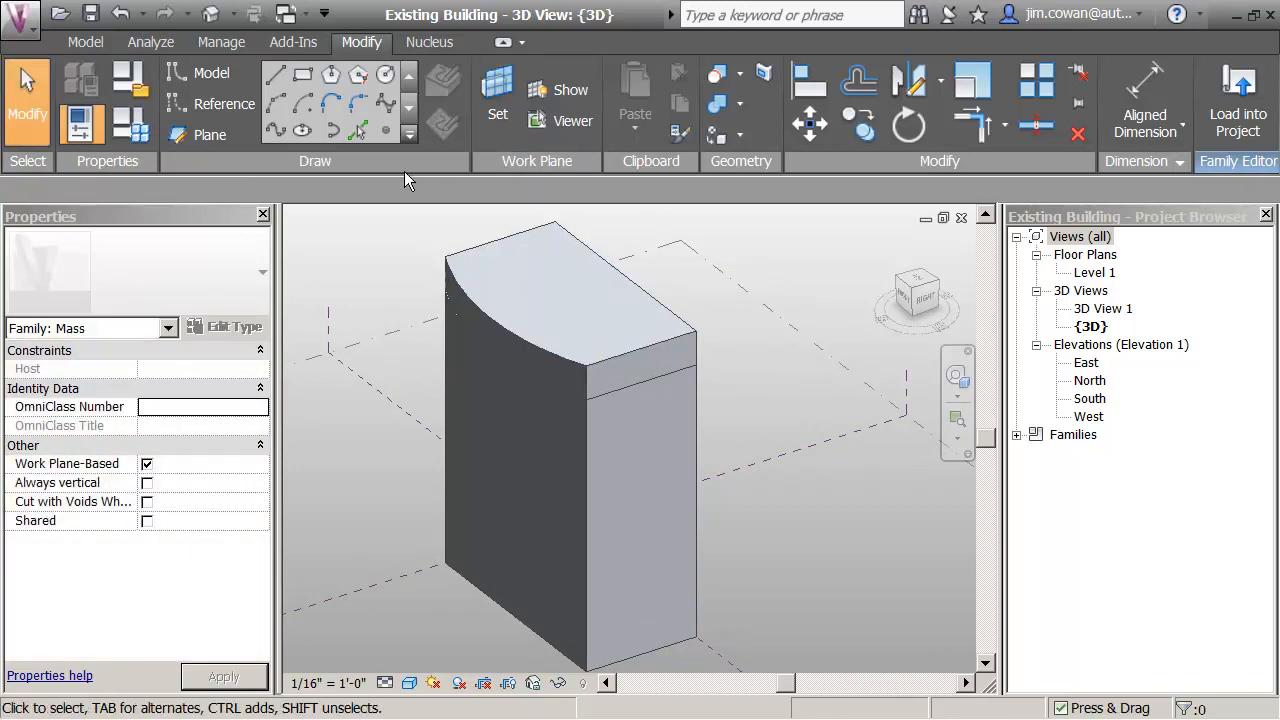
left_click(304, 78)
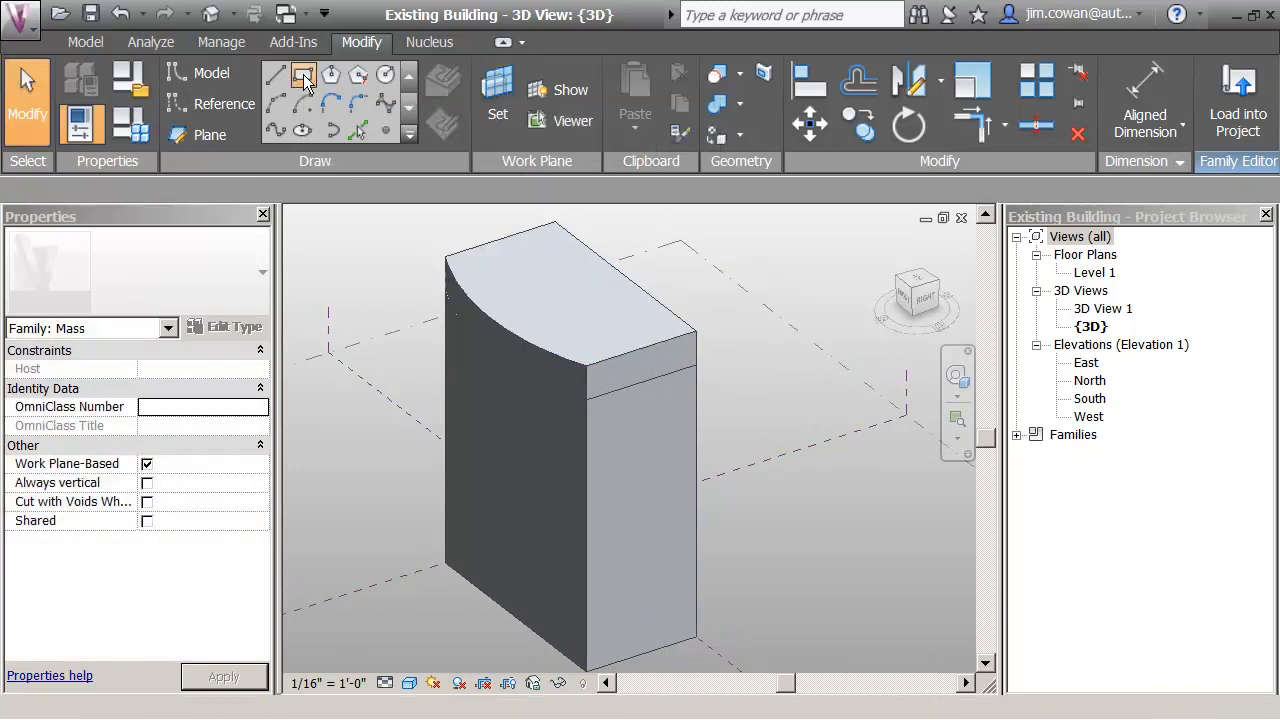
left_click(696, 334)
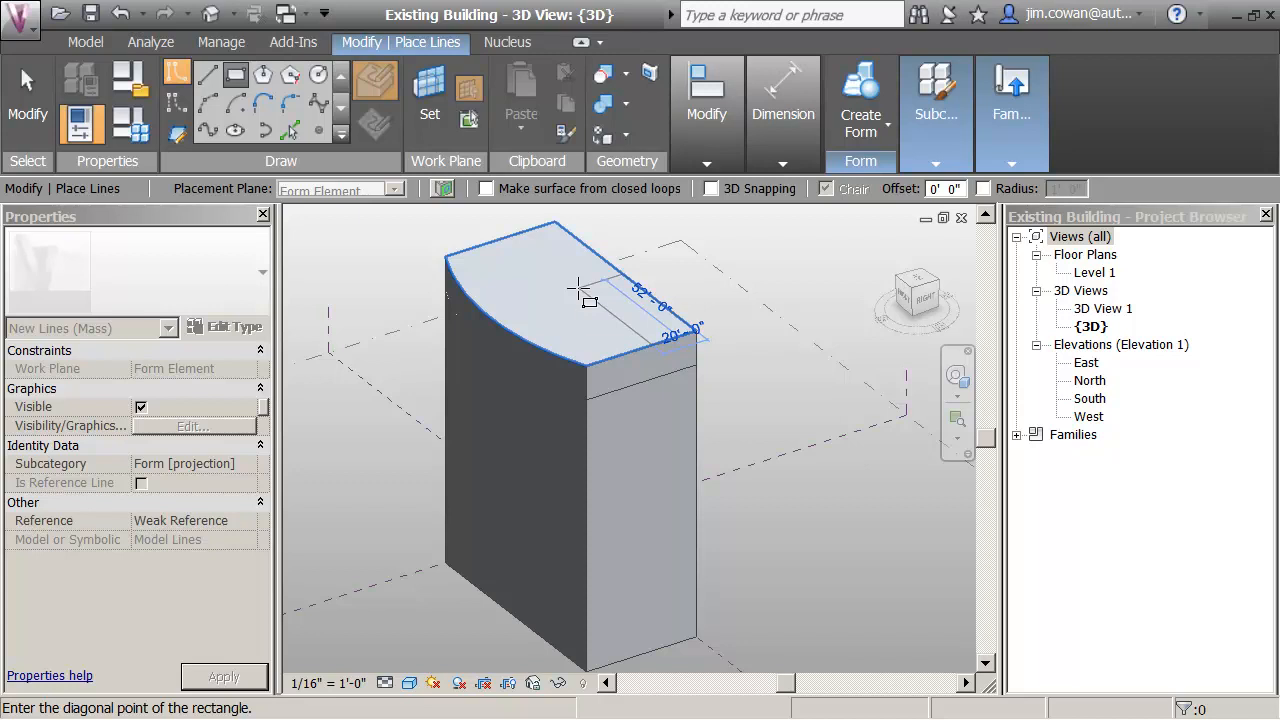
left_click(579, 288)
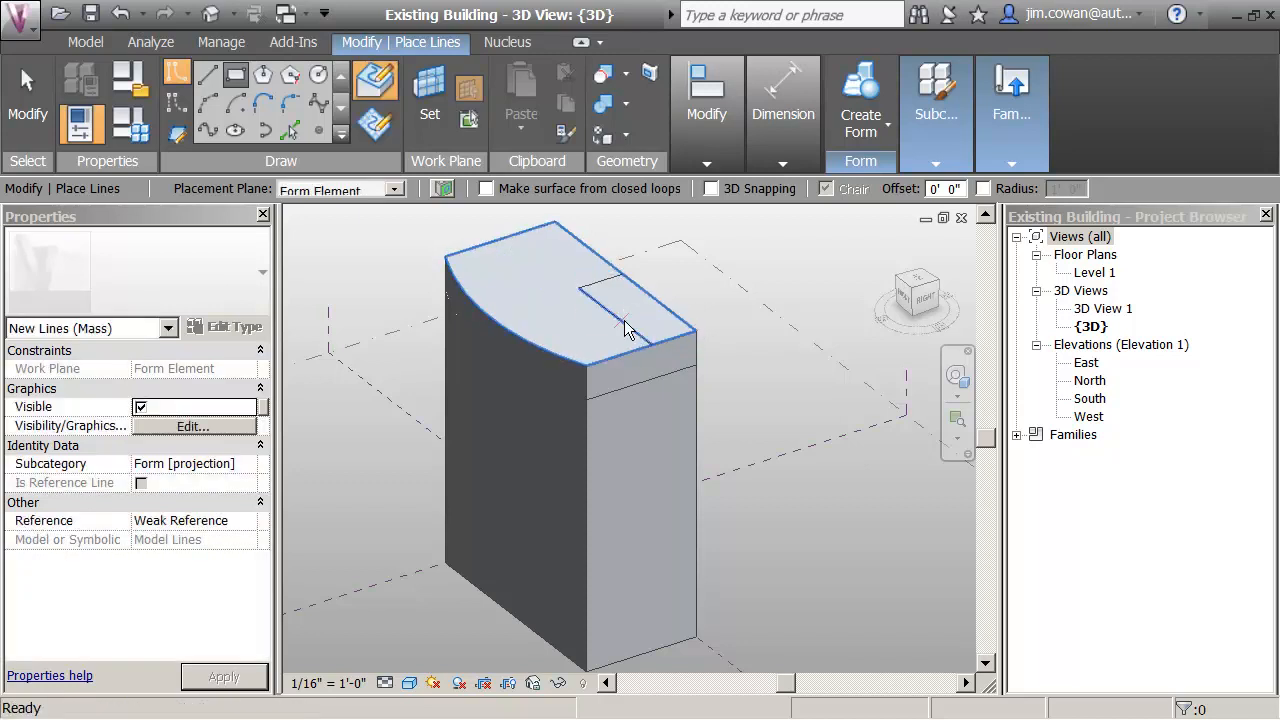
key("Escape")
key("Escape")
Set the length of the rectangle on the top face to 50'
middle_click_drag(624, 320, 691, 388)
scroll(682, 380, "up", 3)
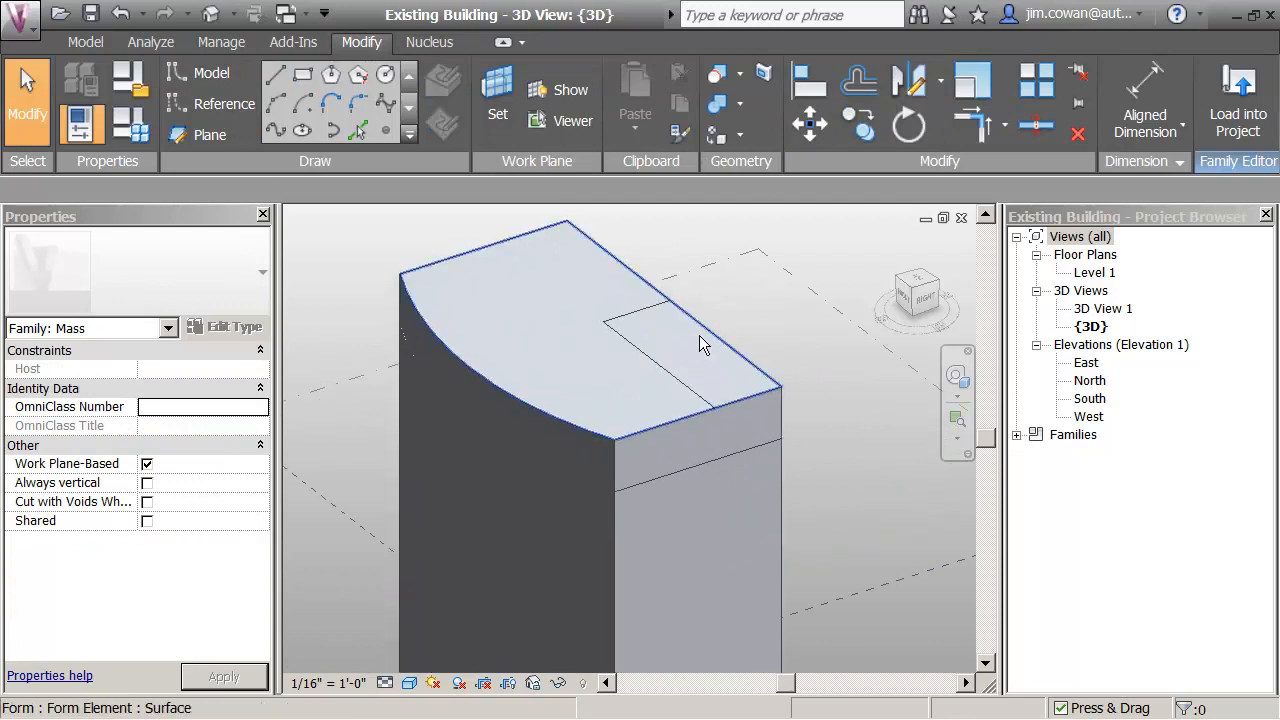
left_click(640, 310)
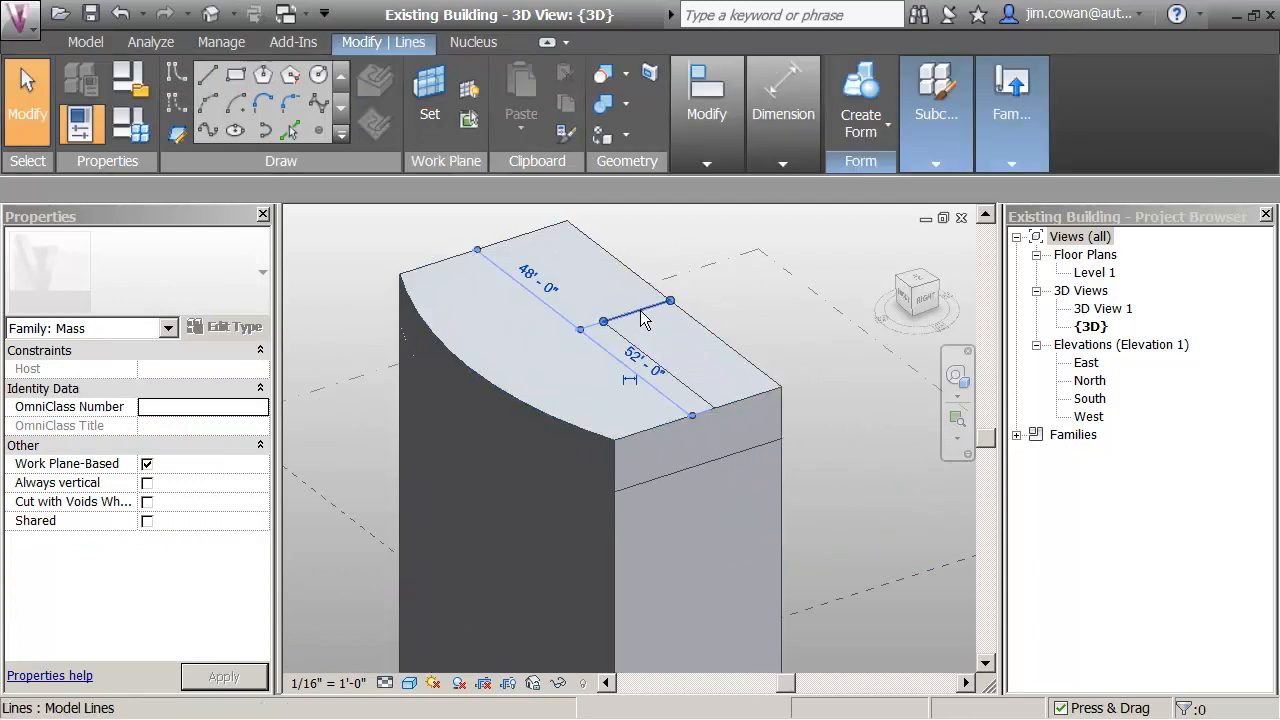
left_click(637, 364)
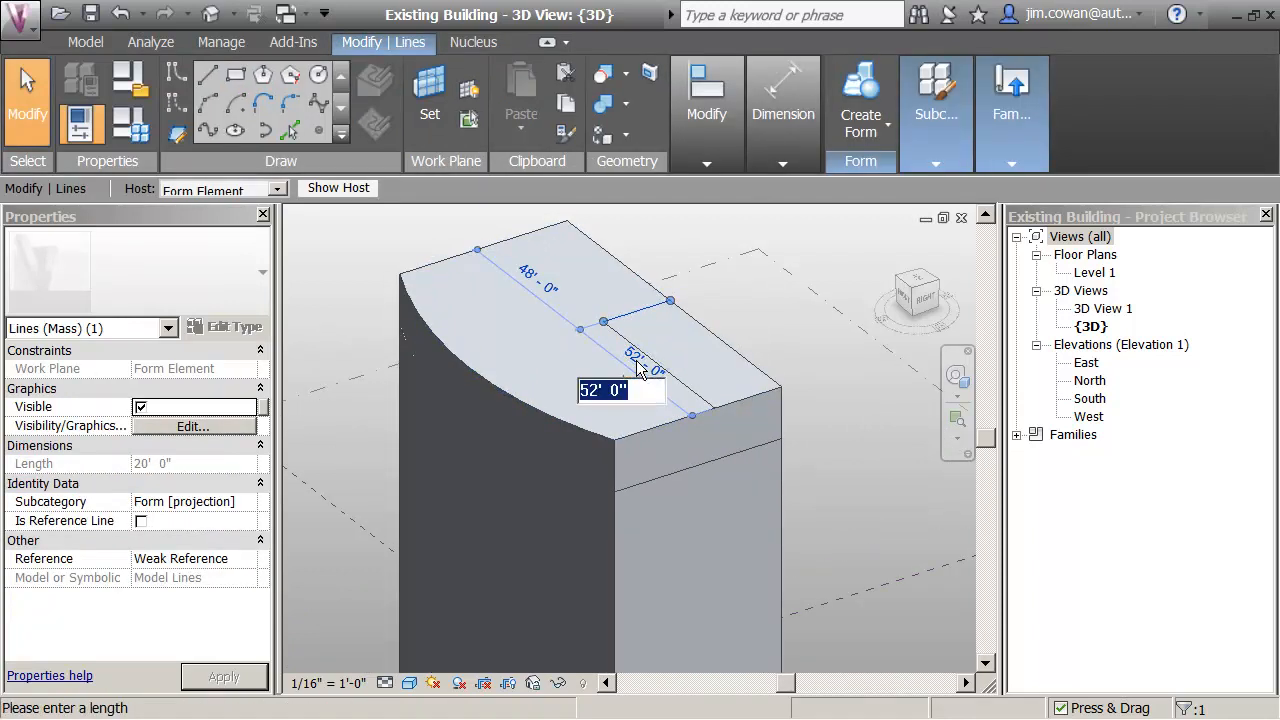
type("50")
key("Return")
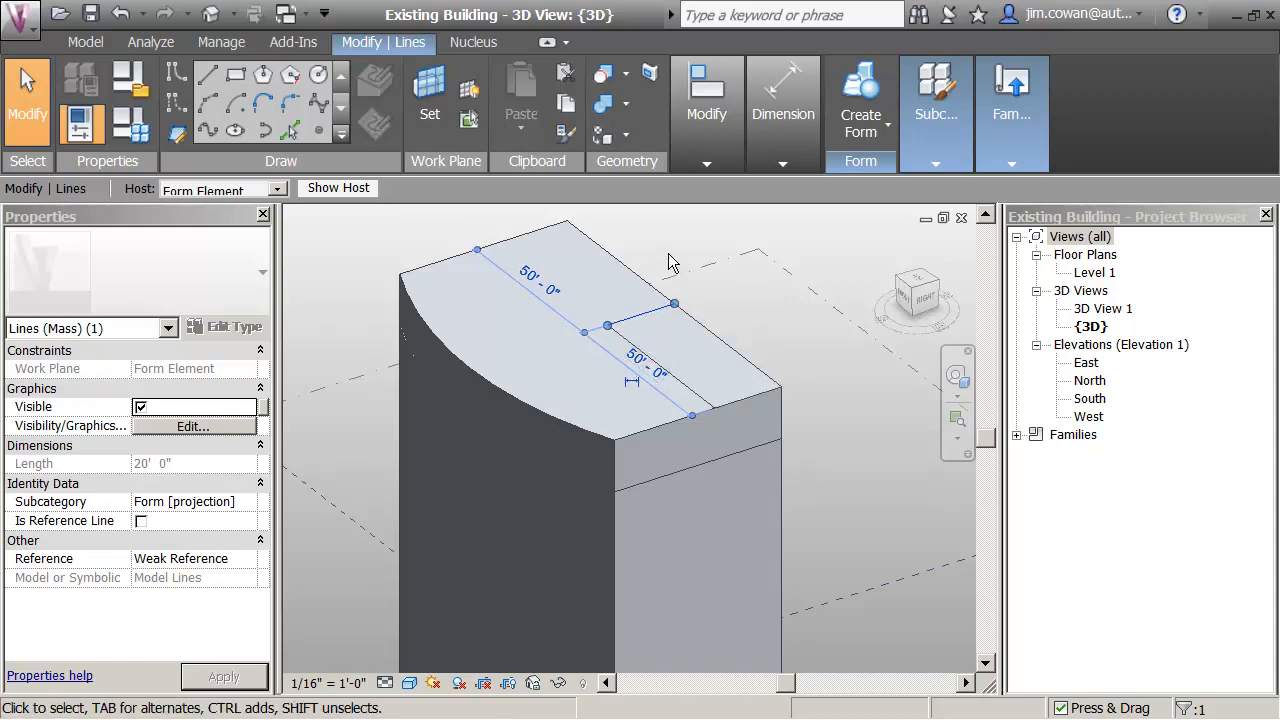
key("Escape")
Set the width of the rectangle on the top face to 15'
left_click(642, 352)
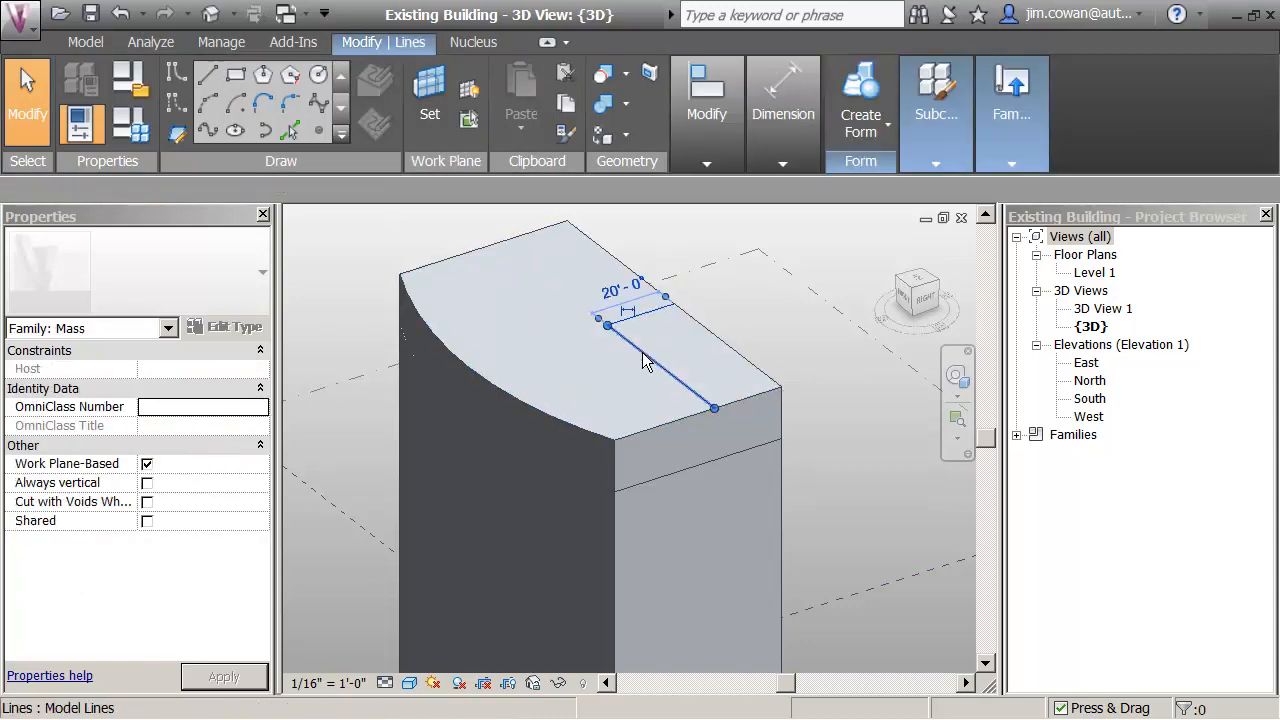
left_click(622, 287)
type("1")
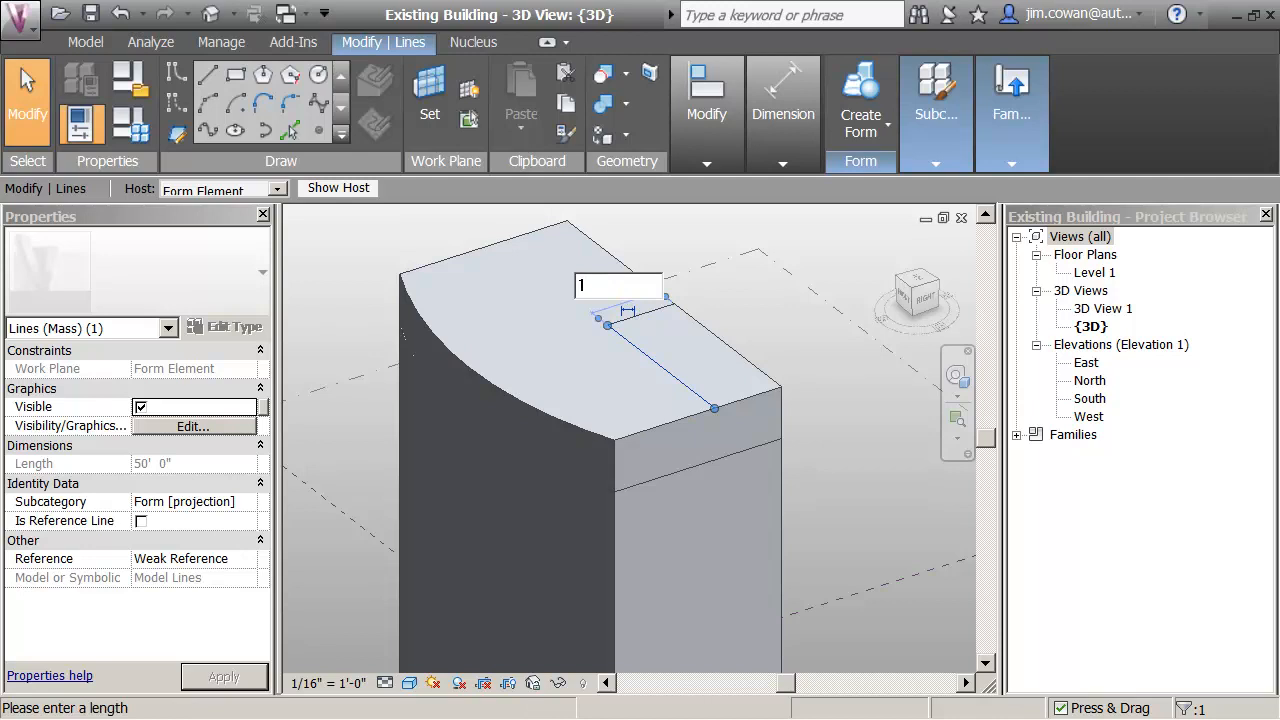
type("5")
key("Return")
key("Escape")
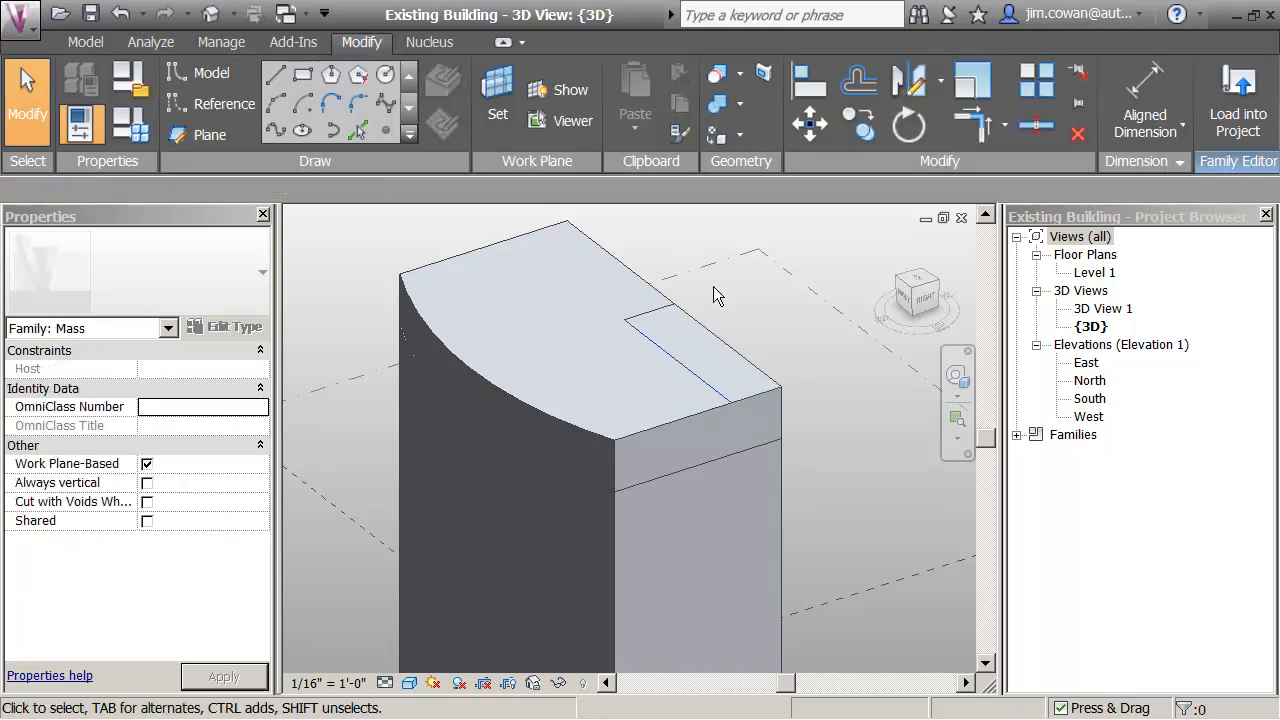
Try extruding the rectangle on the top face into a solid form, and undo it
left_click(666, 310)
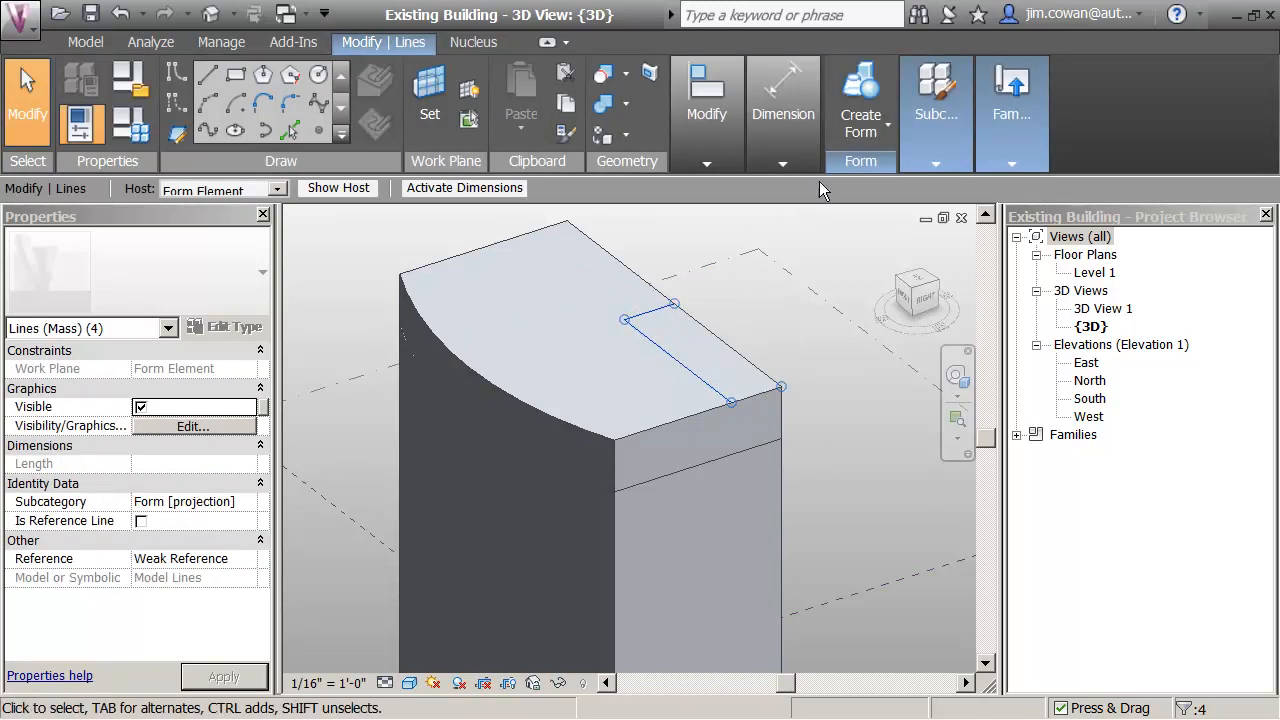
left_click(845, 130)
left_click(851, 171)
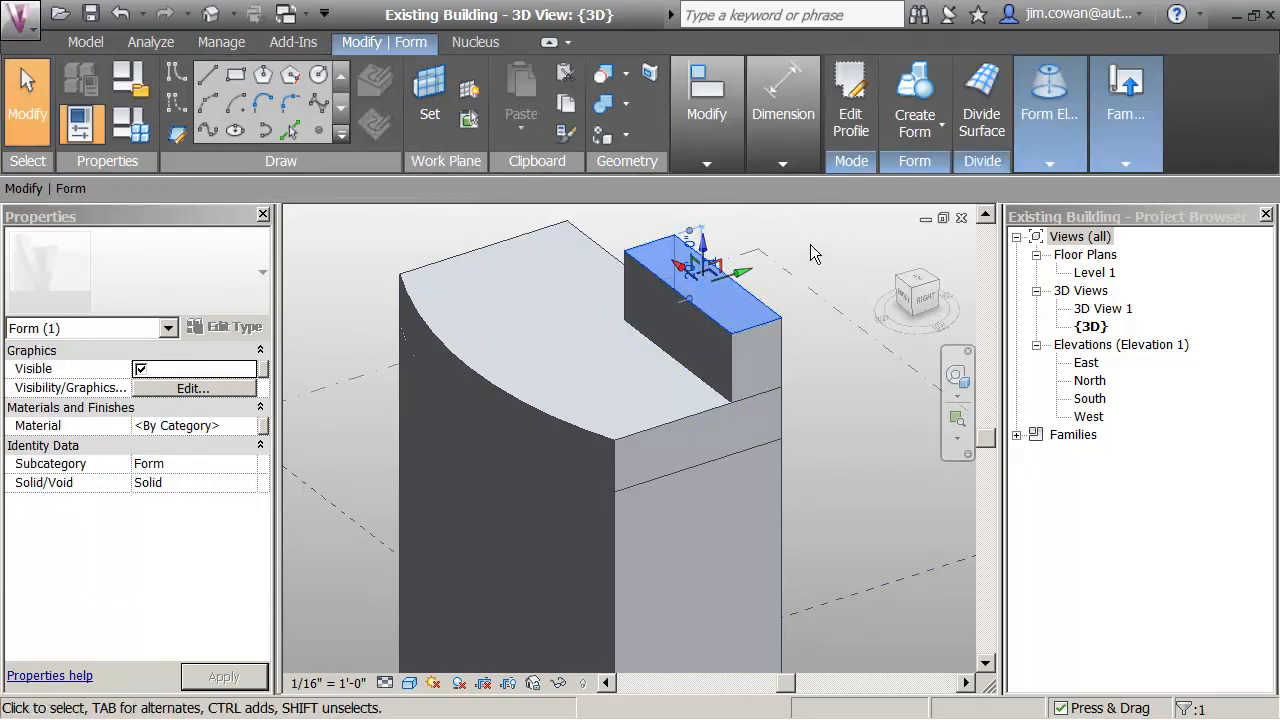
left_click(810, 244)
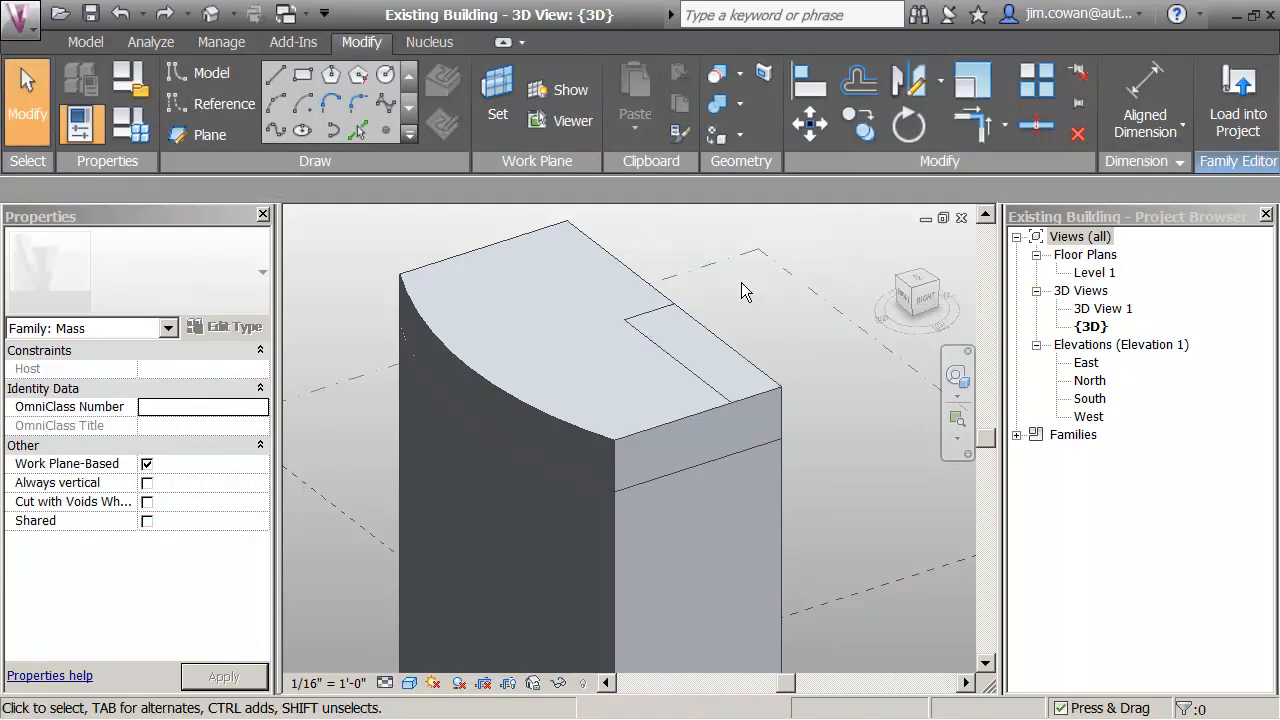
Draw a line about 7' long on the top face, in line with the rectangle's inner long edge
left_click(275, 74)
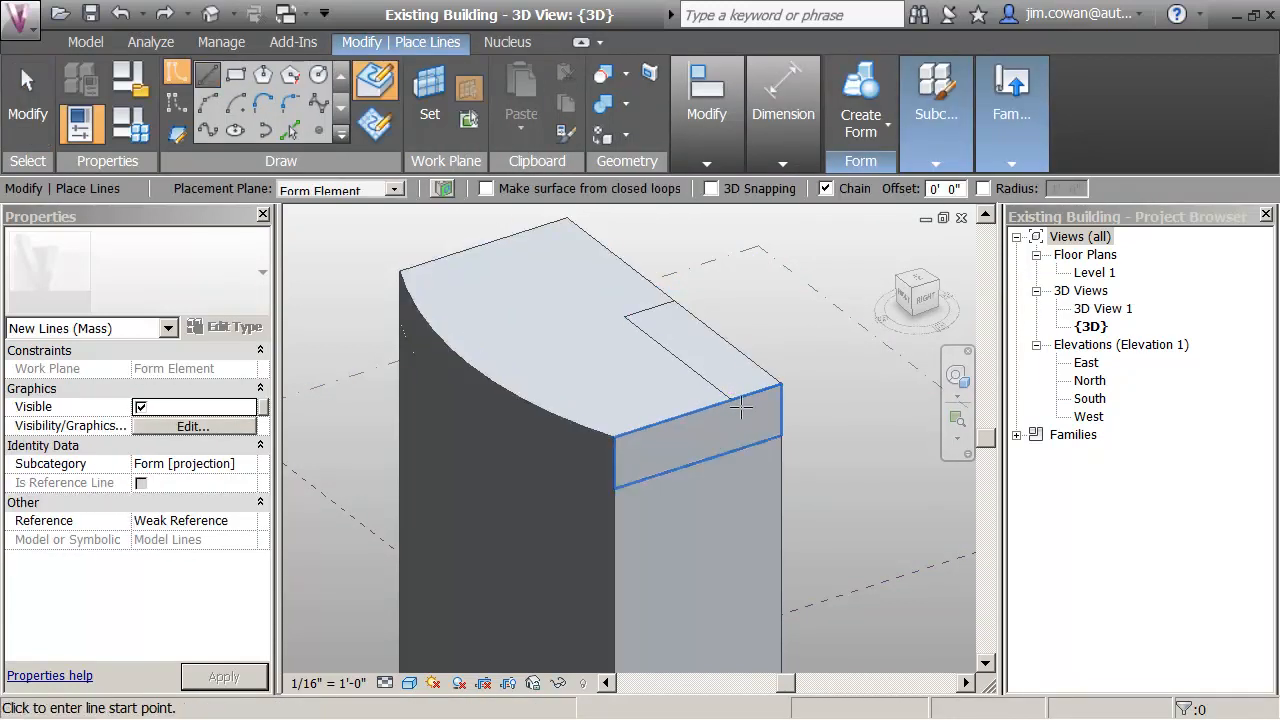
left_click(596, 293)
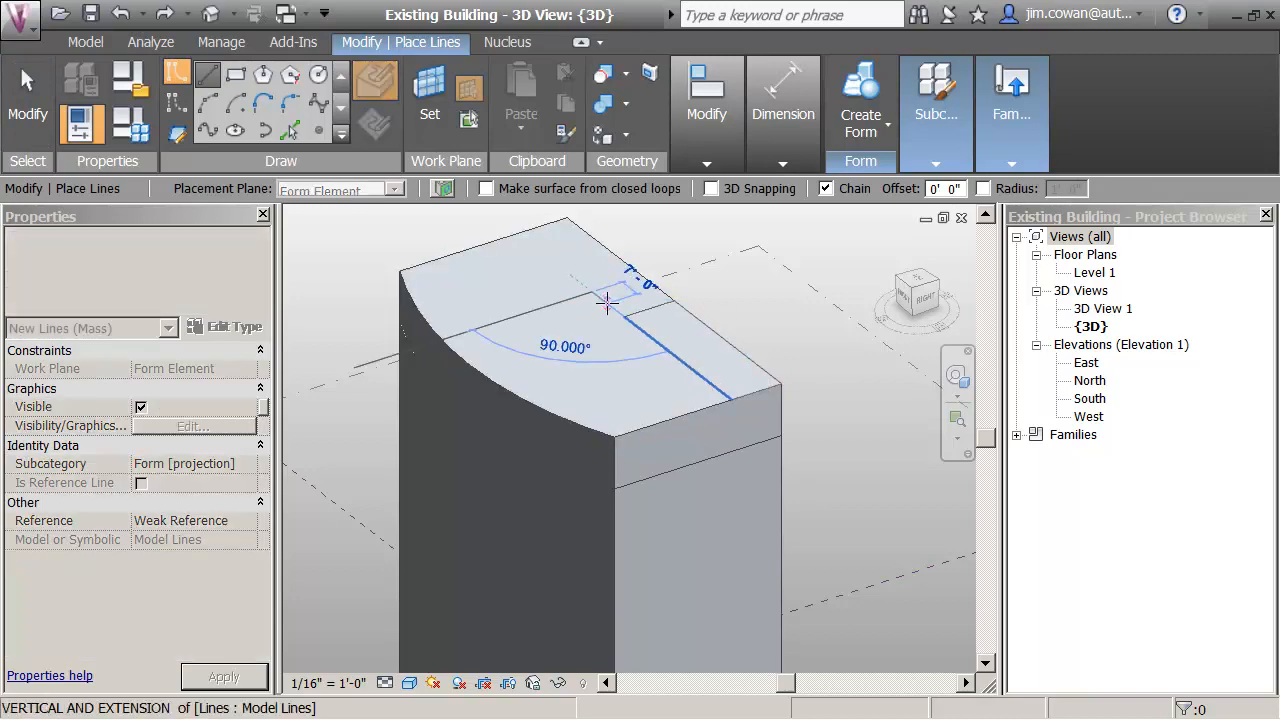
left_click(607, 302)
key("Escape")
key("Escape")
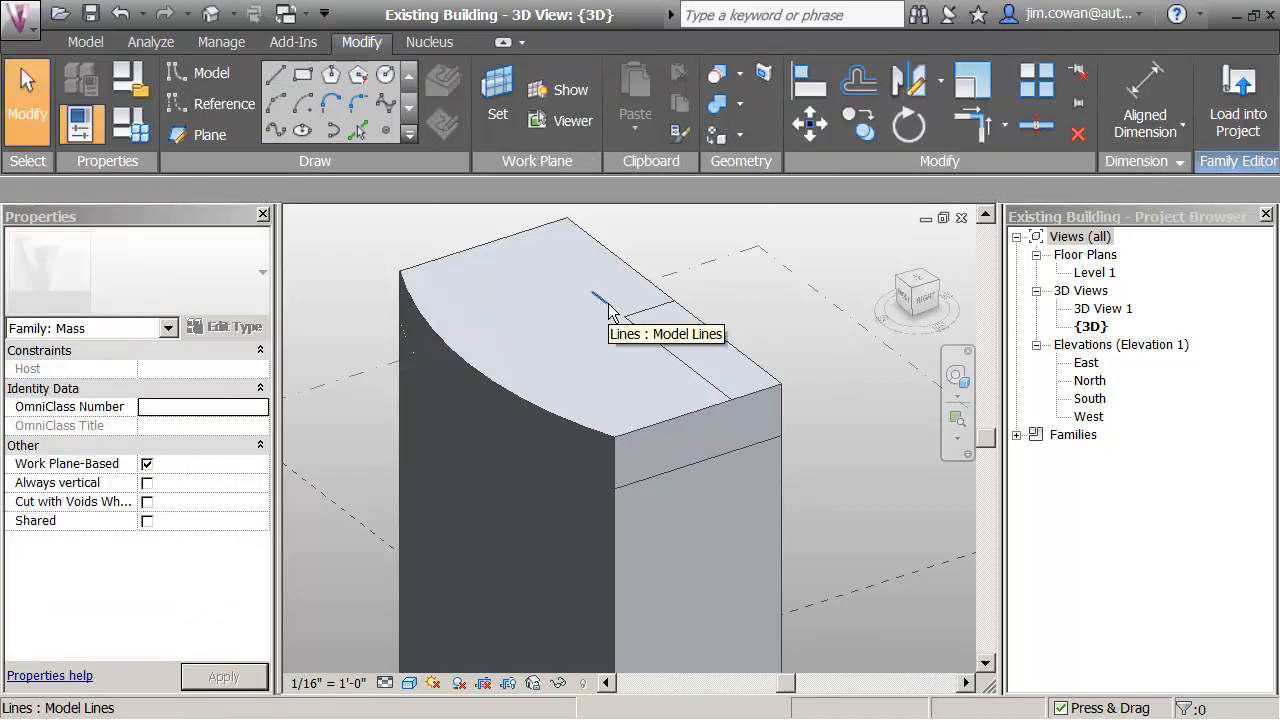
Create a revolved form from the rooftop rectangle, using the short line as its axis
middle_click_drag(790, 319, 783, 309)
key("Tab")
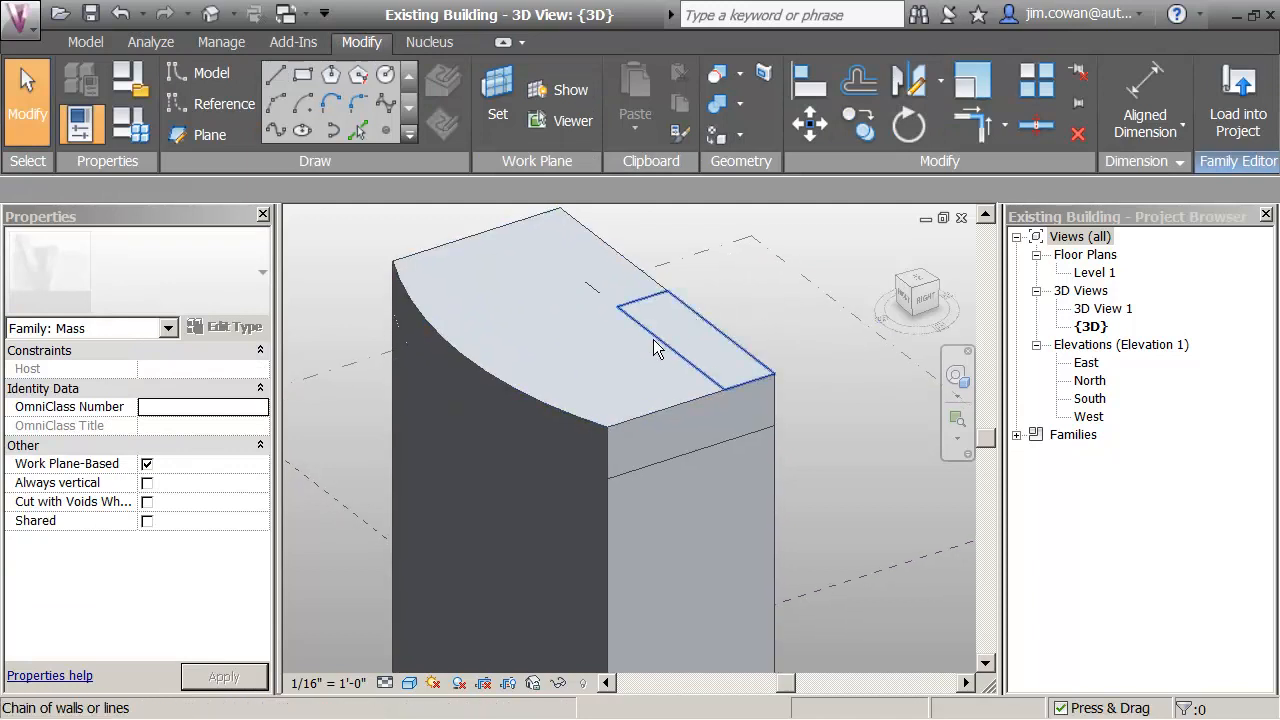
left_click(656, 344)
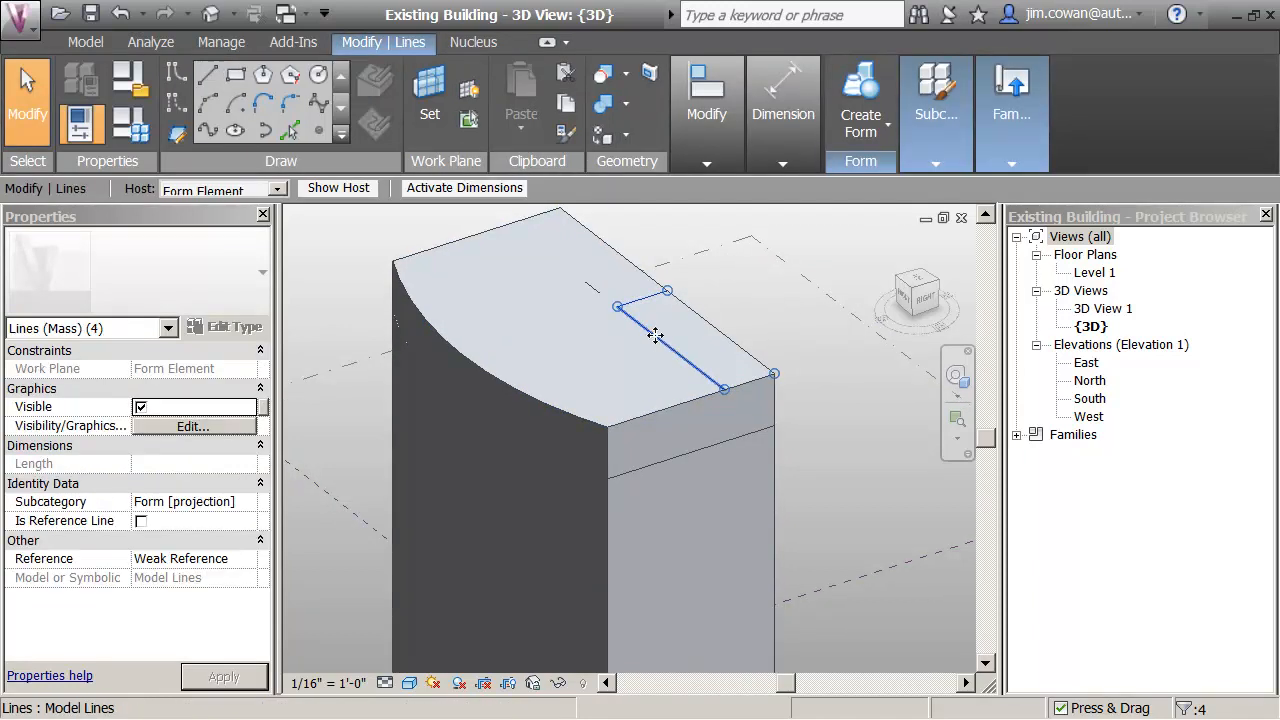
left_click(594, 290, "ctrl")
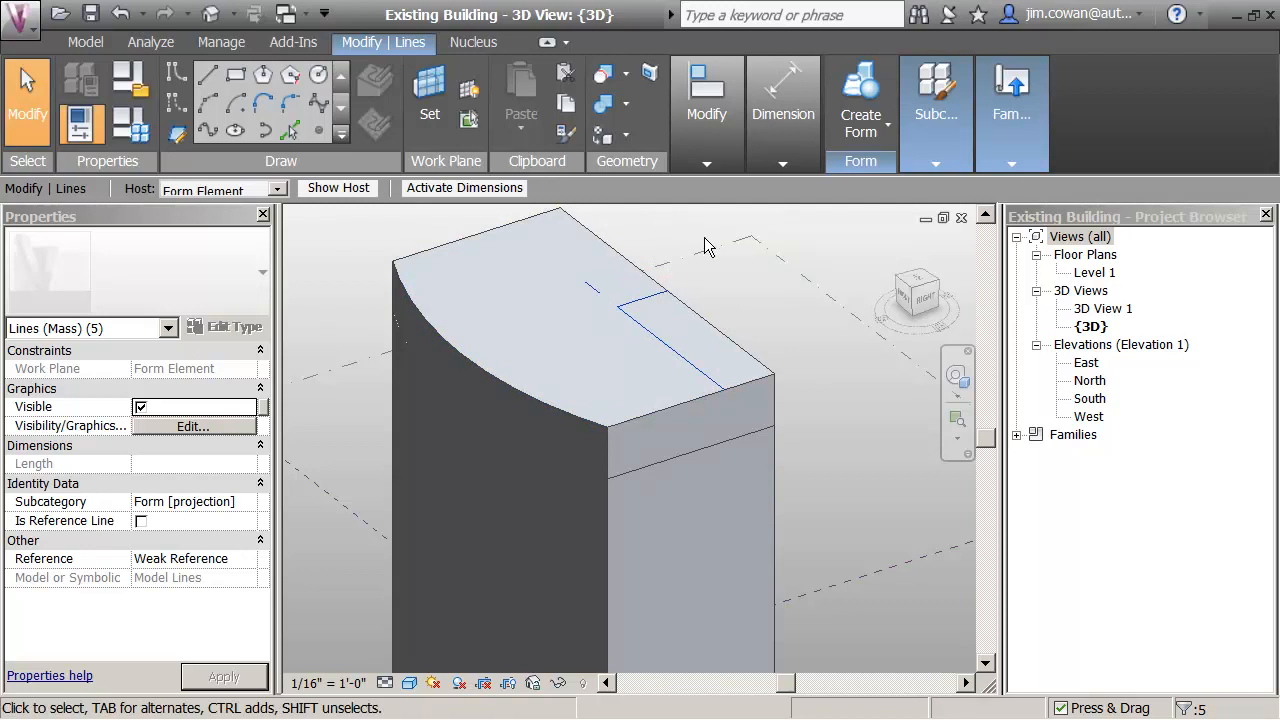
left_click(856, 89)
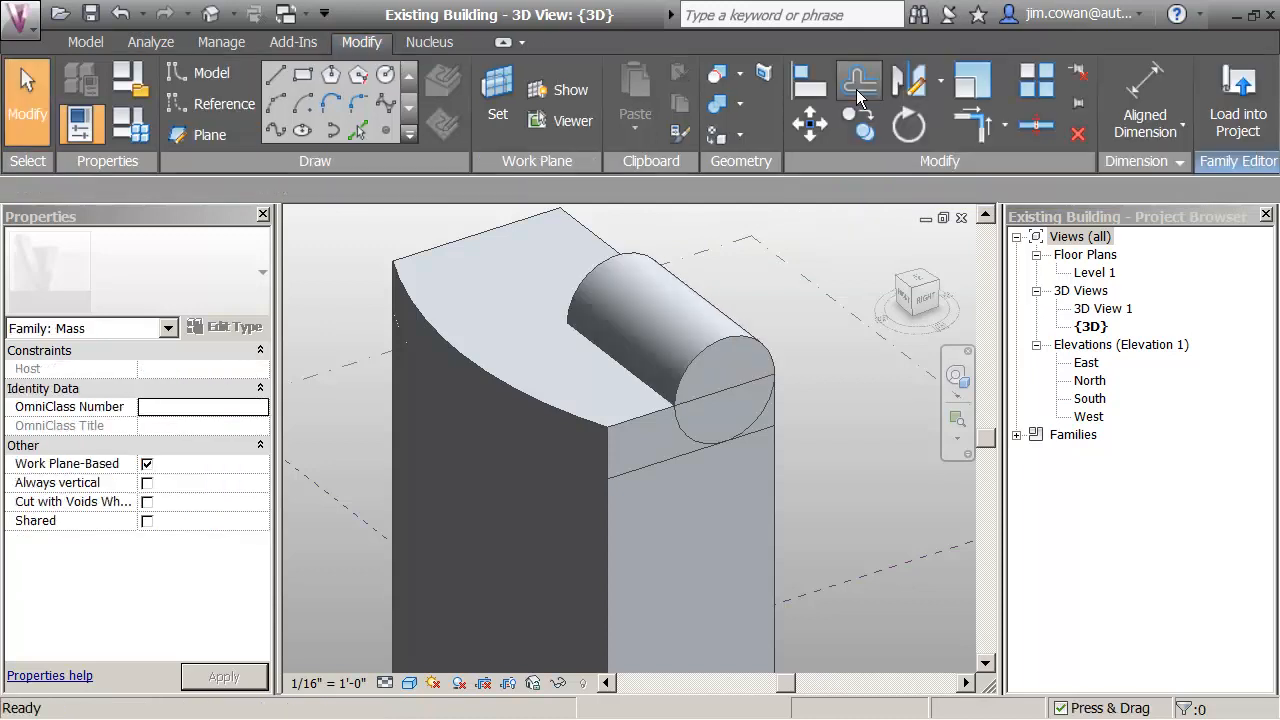
Set the end angle of the revolved rooftop form to 70°
left_click(687, 324)
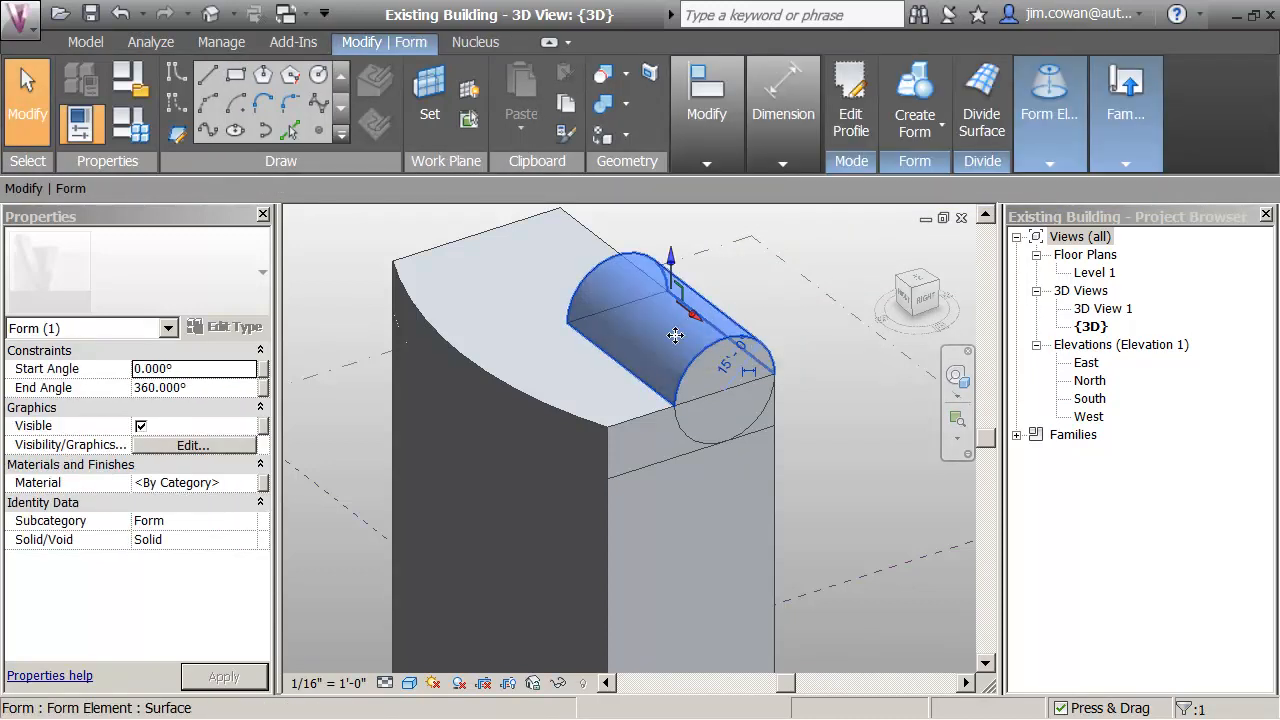
left_click(202, 391)
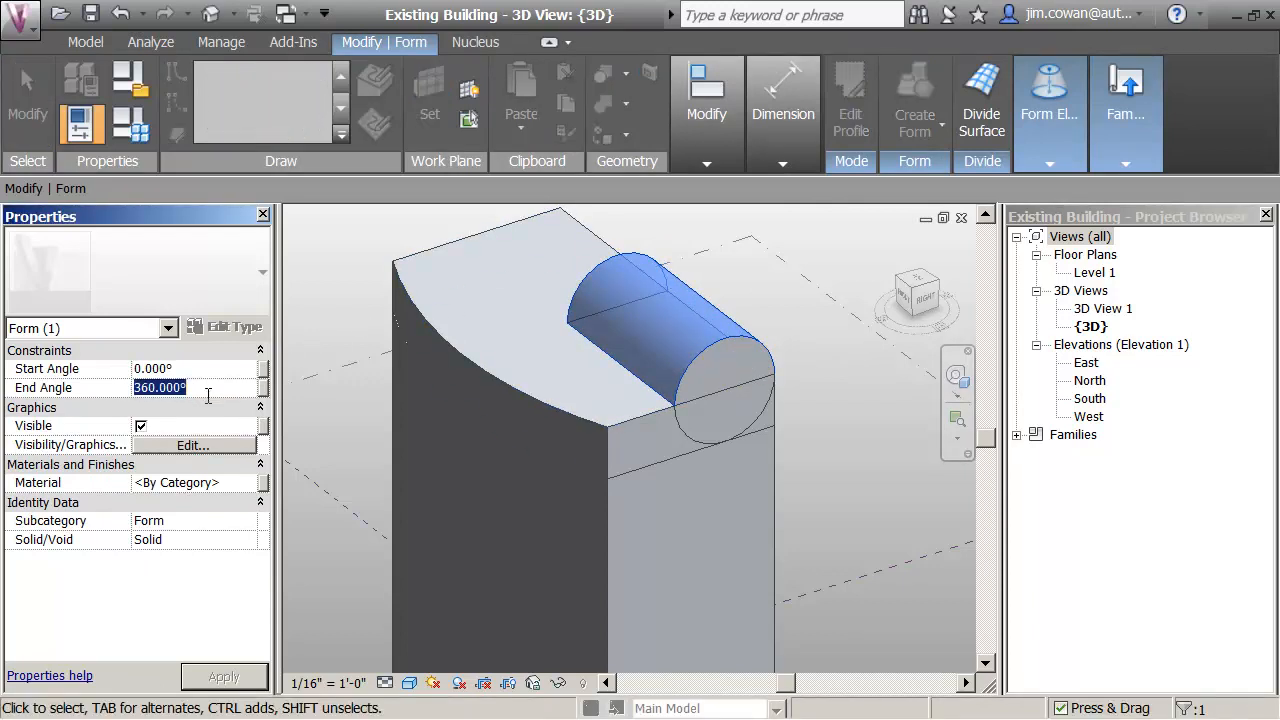
type("70")
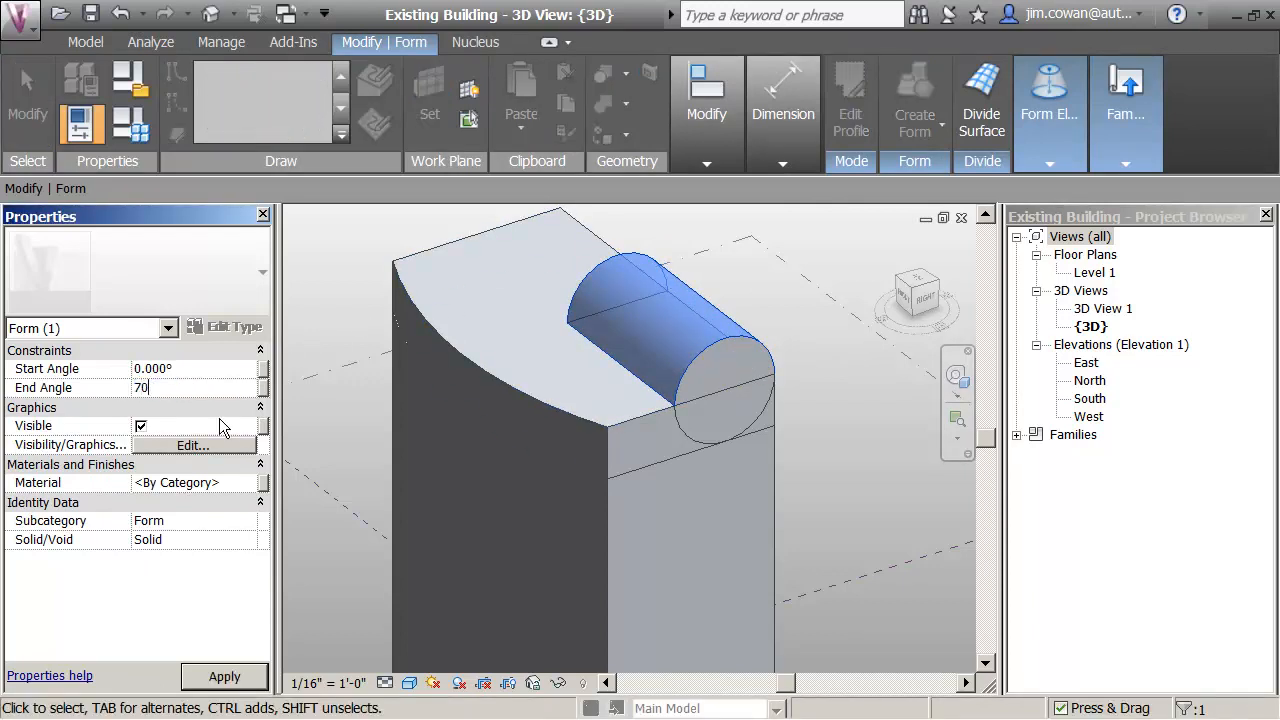
key("Return")
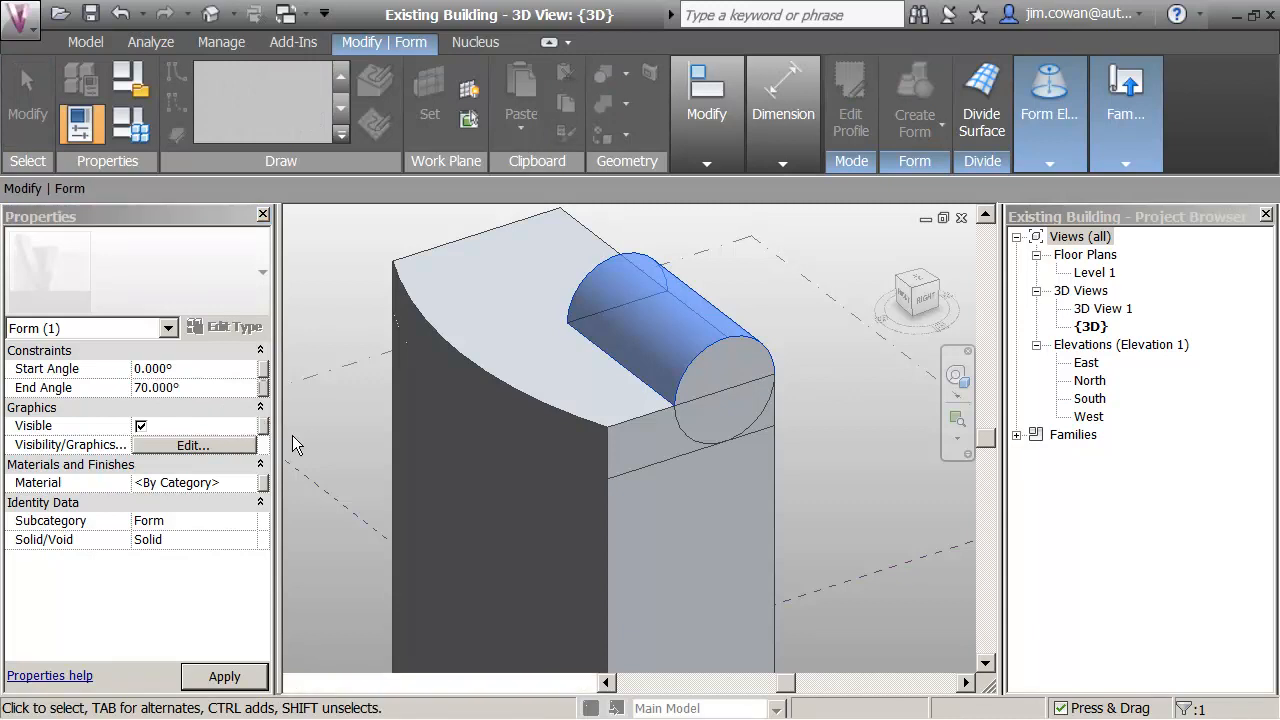
left_click(338, 384)
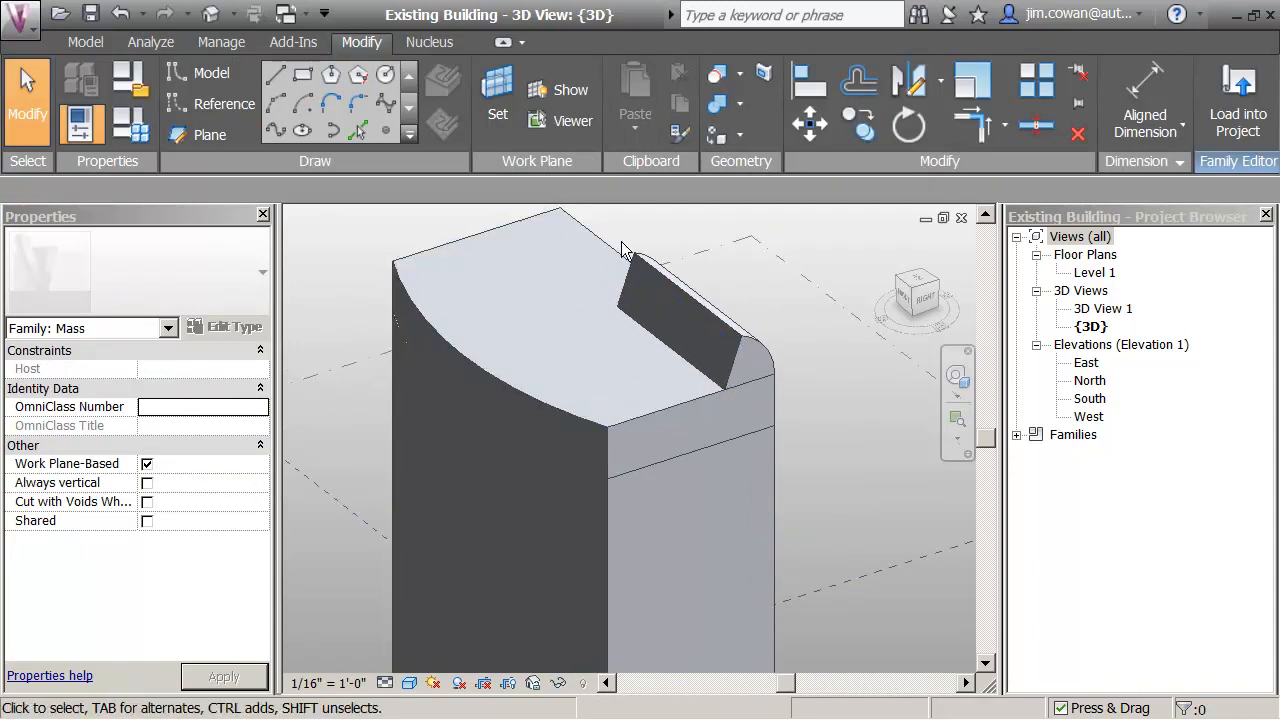
Place a reference point on the top face's straight side edge, between the curved front and the rooftop form
mouse_move(348, 321)
middle_mouse_down("shift")
mouse_move(371, 317)
mouse_move(358, 303)
middle_mouse_up("shift")
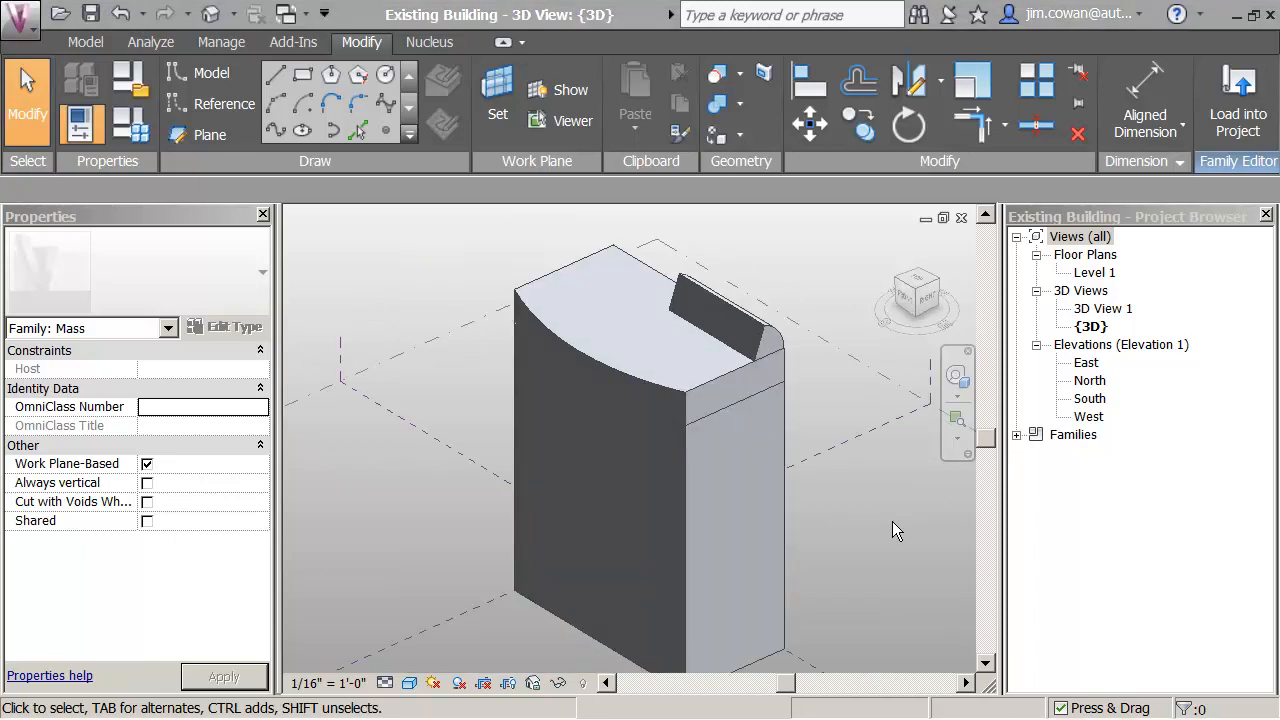
scroll(807, 392, "up", 1)
middle_click_drag(821, 404, 863, 471)
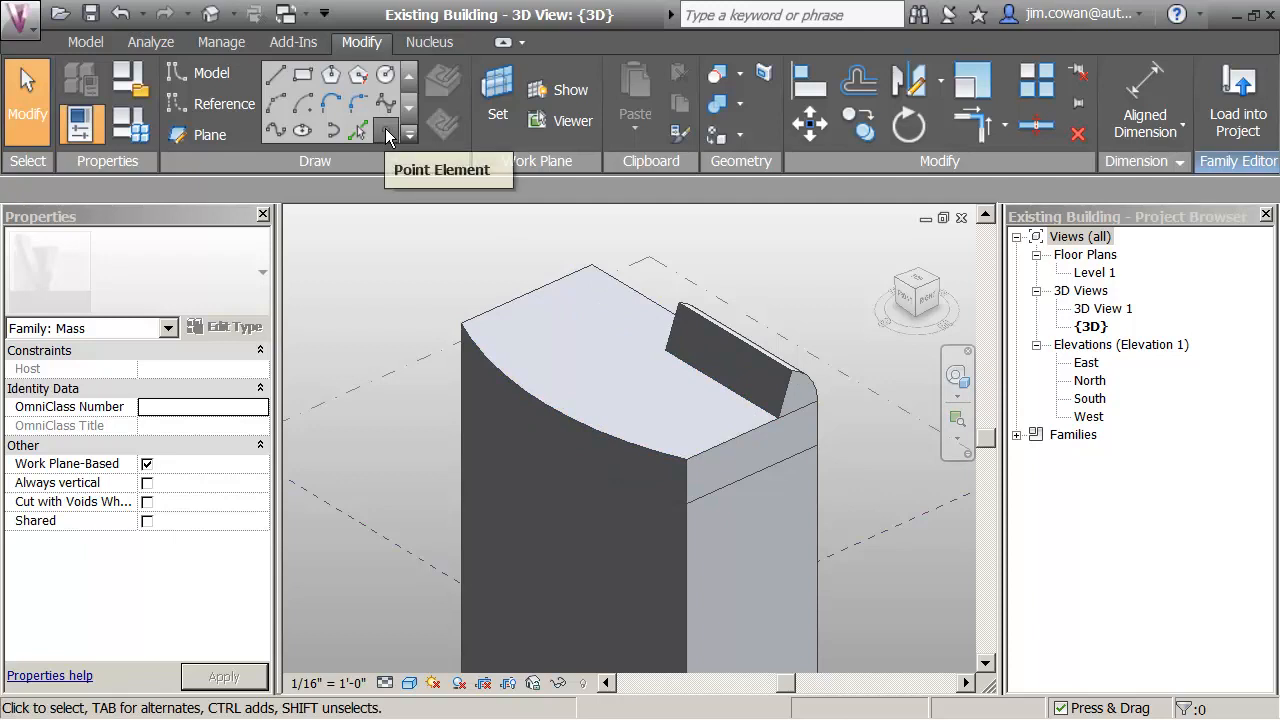
left_click(384, 129)
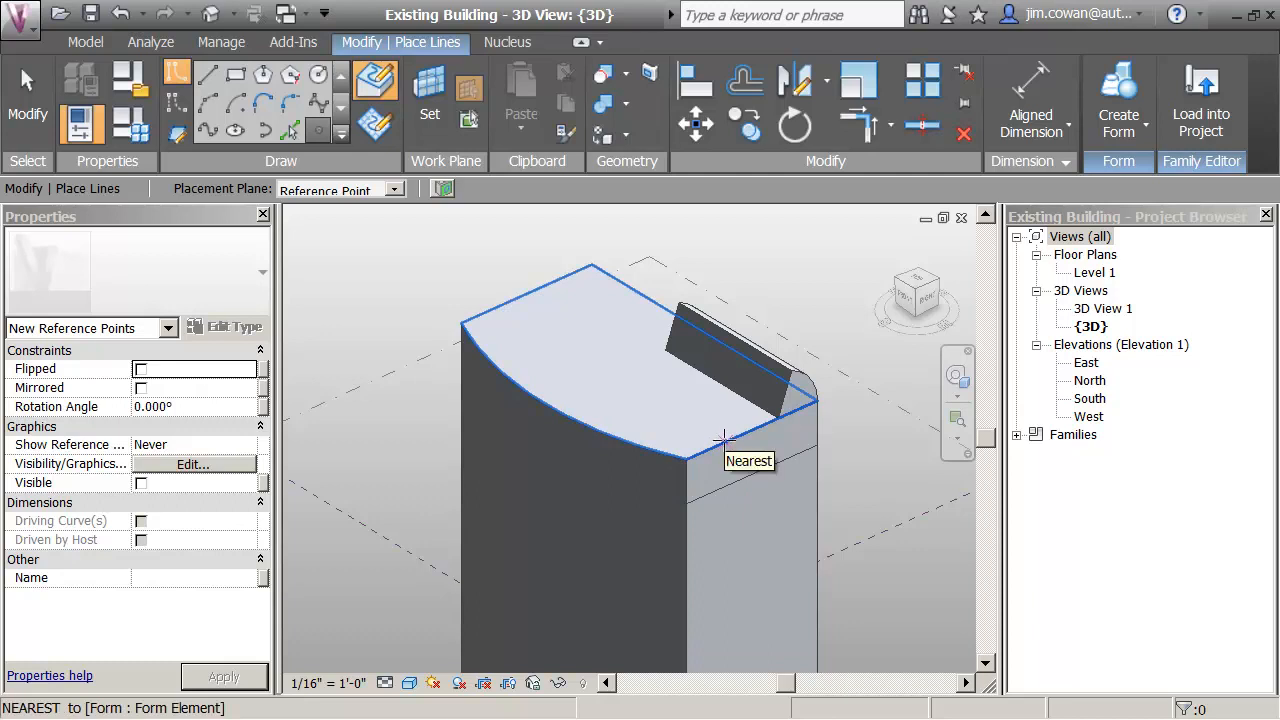
left_click(724, 440)
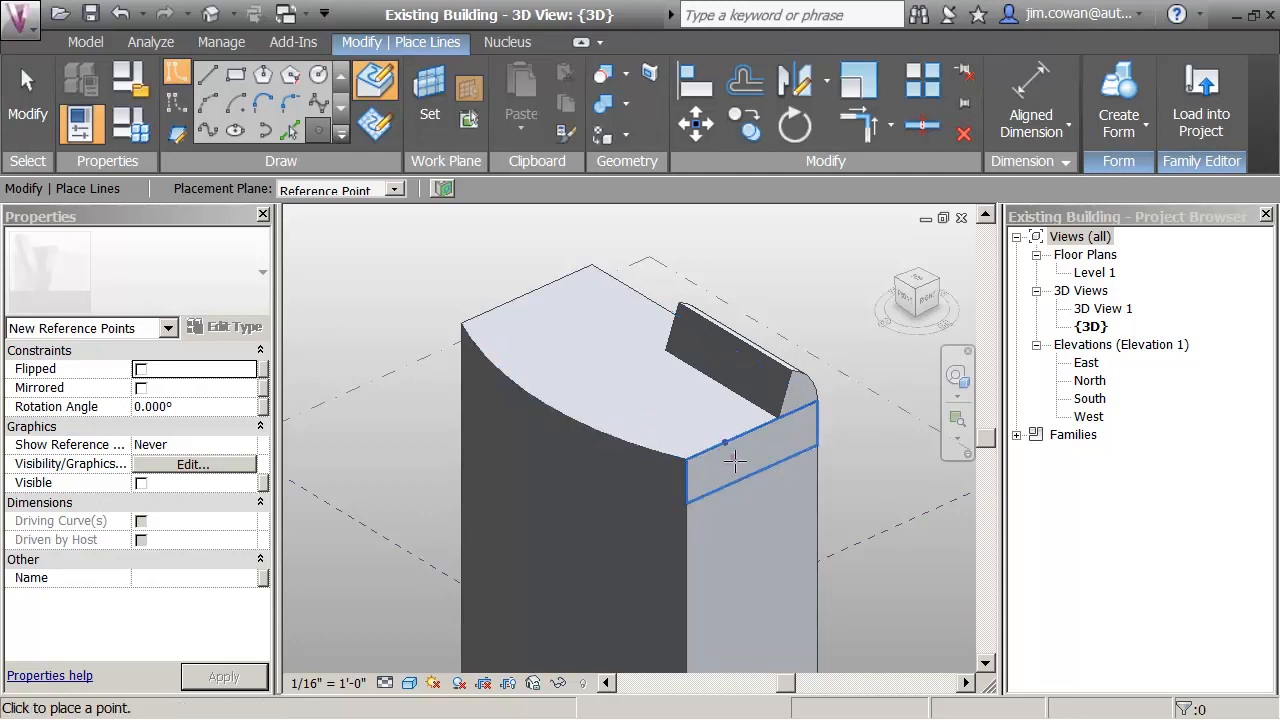
key("Escape")
Examine the reference point and its work planes close up from the front of the building
left_click(724, 441)
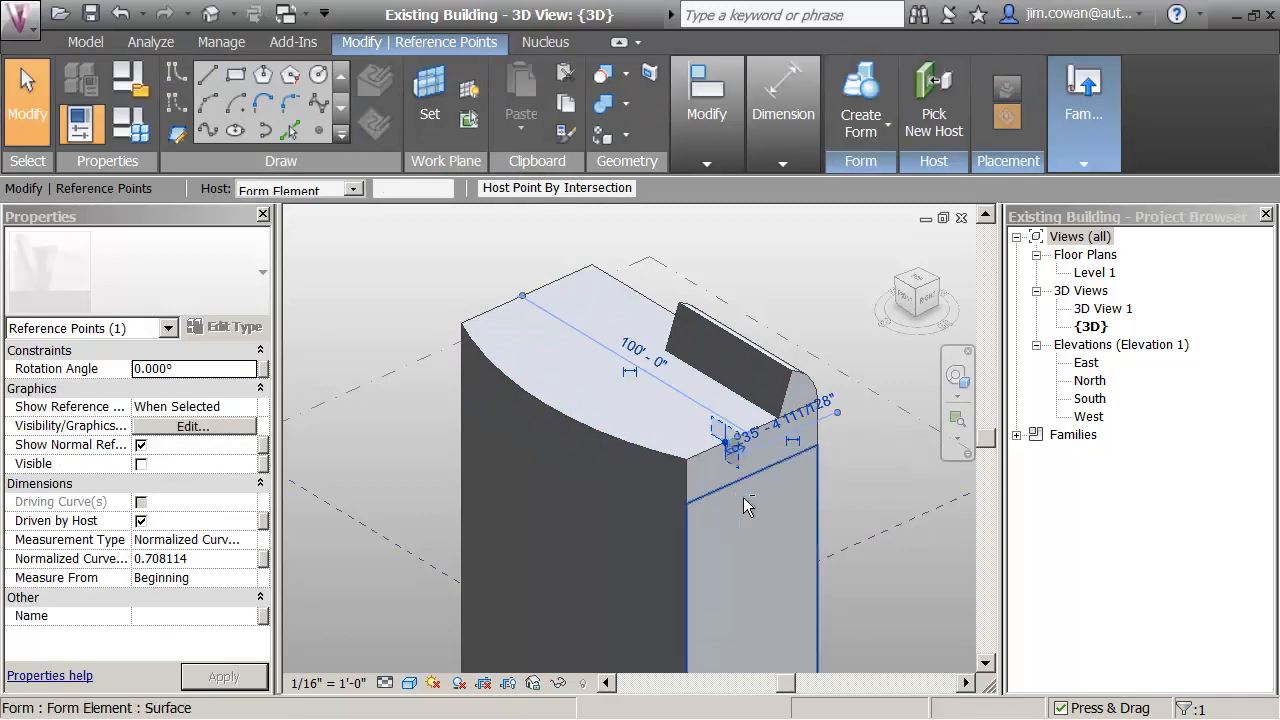
middle_click_drag(743, 497, 891, 466, "shift")
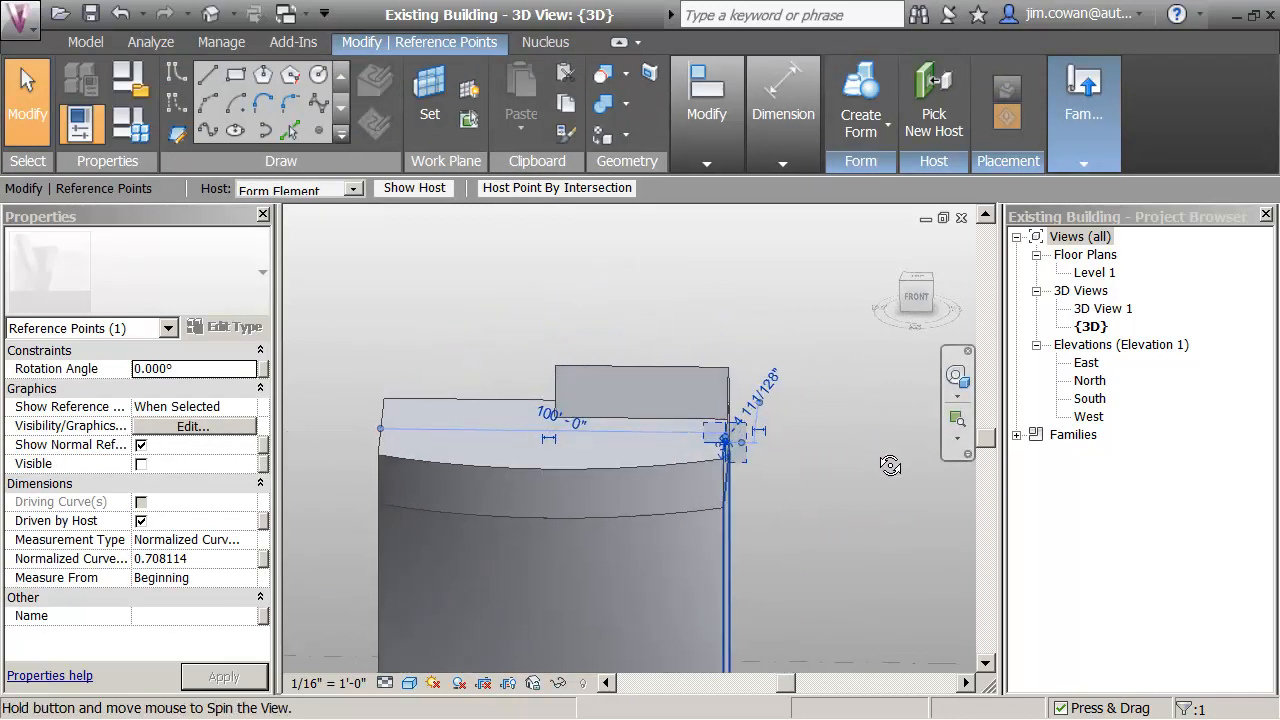
middle_click_drag(805, 496, 700, 507)
scroll(756, 388, "up", 2)
scroll(734, 448, "up", 2)
scroll(722, 479, "up", 1)
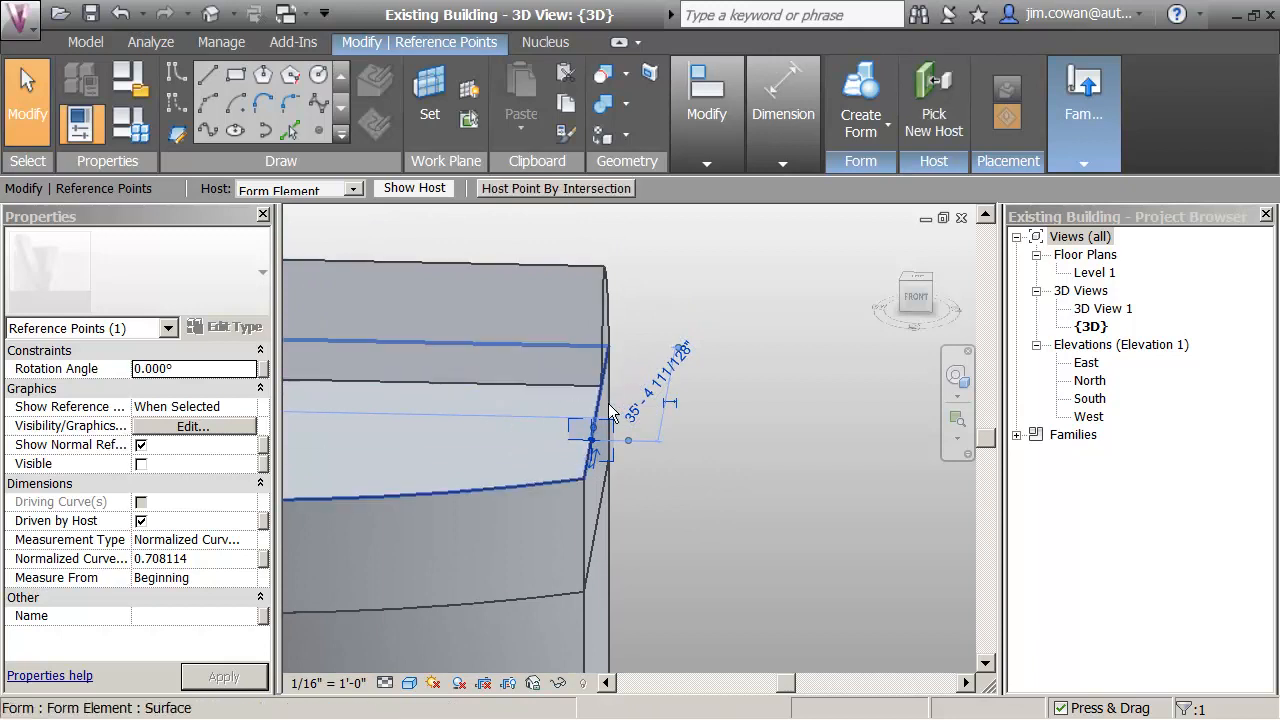
scroll(704, 491, "up", 1)
middle_click_drag(692, 488, 665, 505)
scroll(652, 505, "up", 1)
left_click(644, 500)
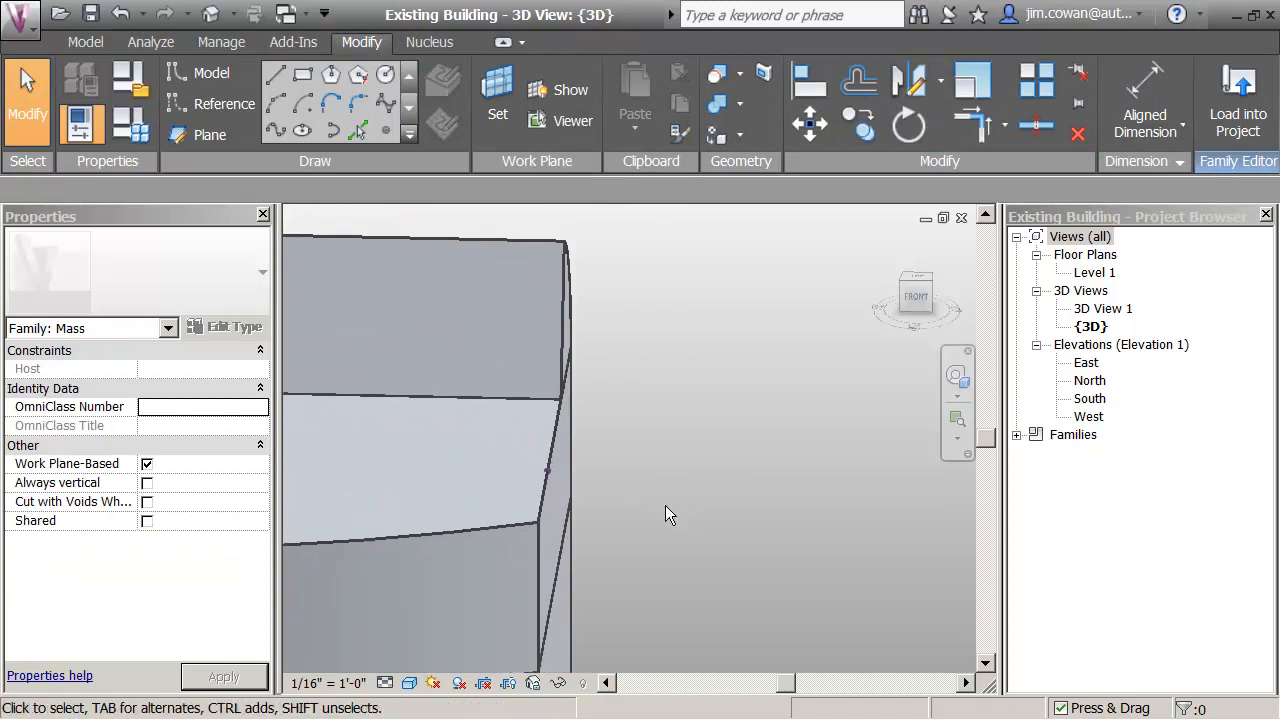
left_click(549, 472)
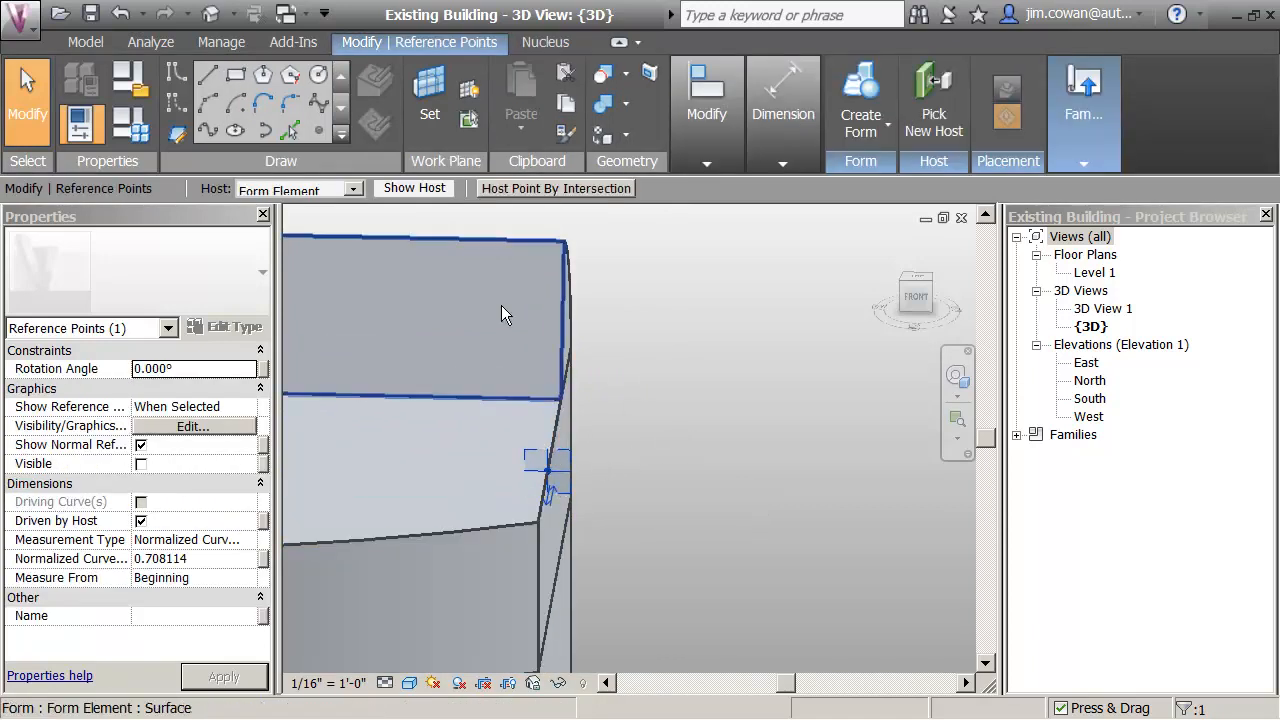
left_click(238, 77)
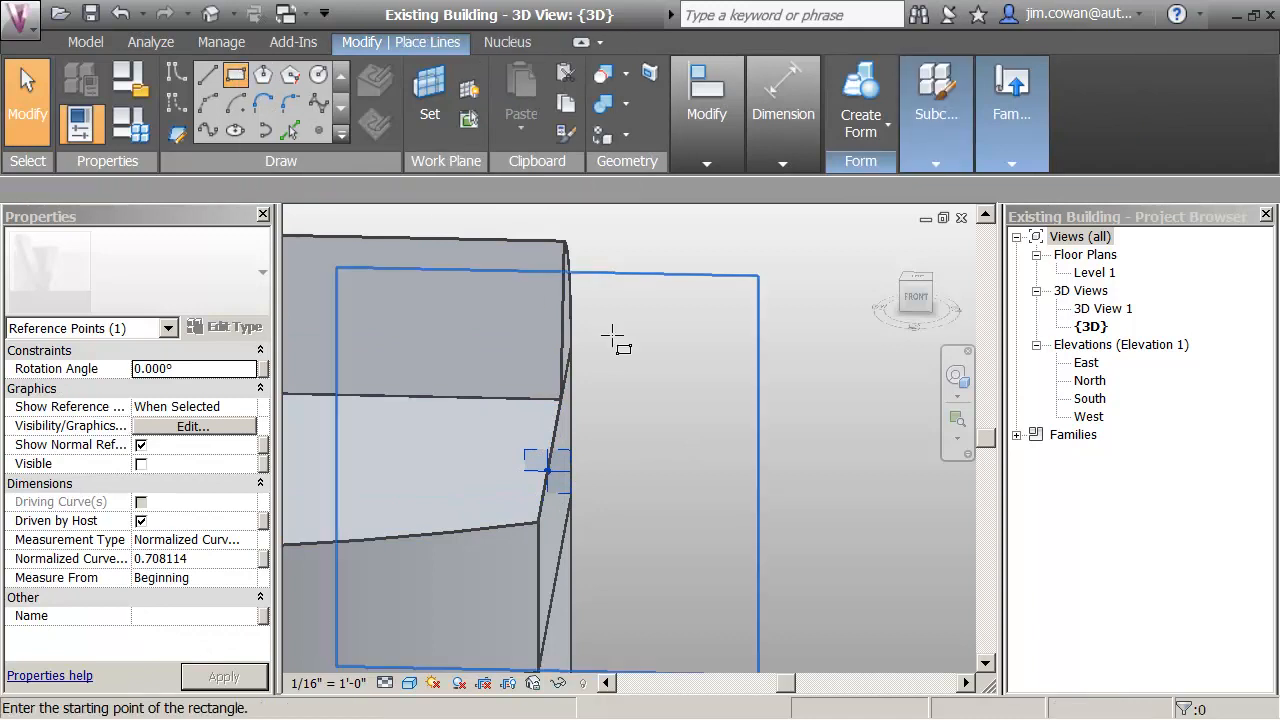
left_click(547, 470)
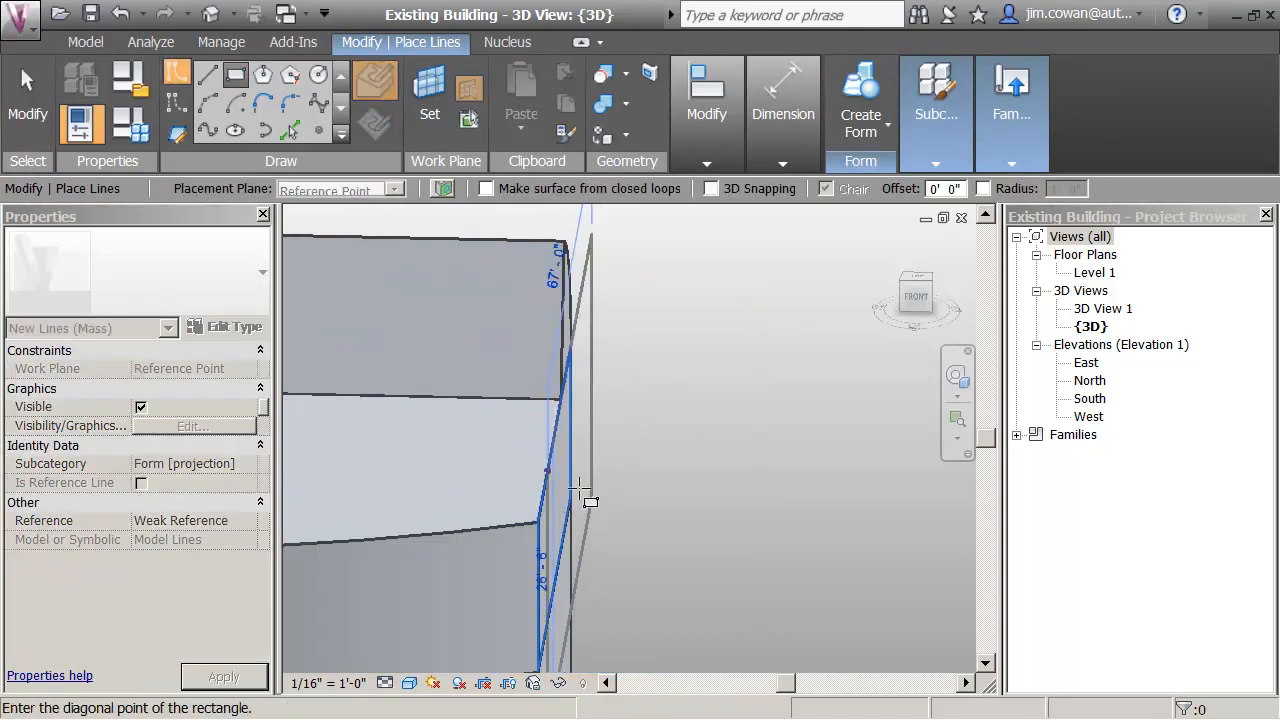
key("Escape")
key("Escape")
Draw a rectangle about 6' by 6' beside the building on the reference point's work plane perpendicular to the edge
scroll(627, 419, "down", 2)
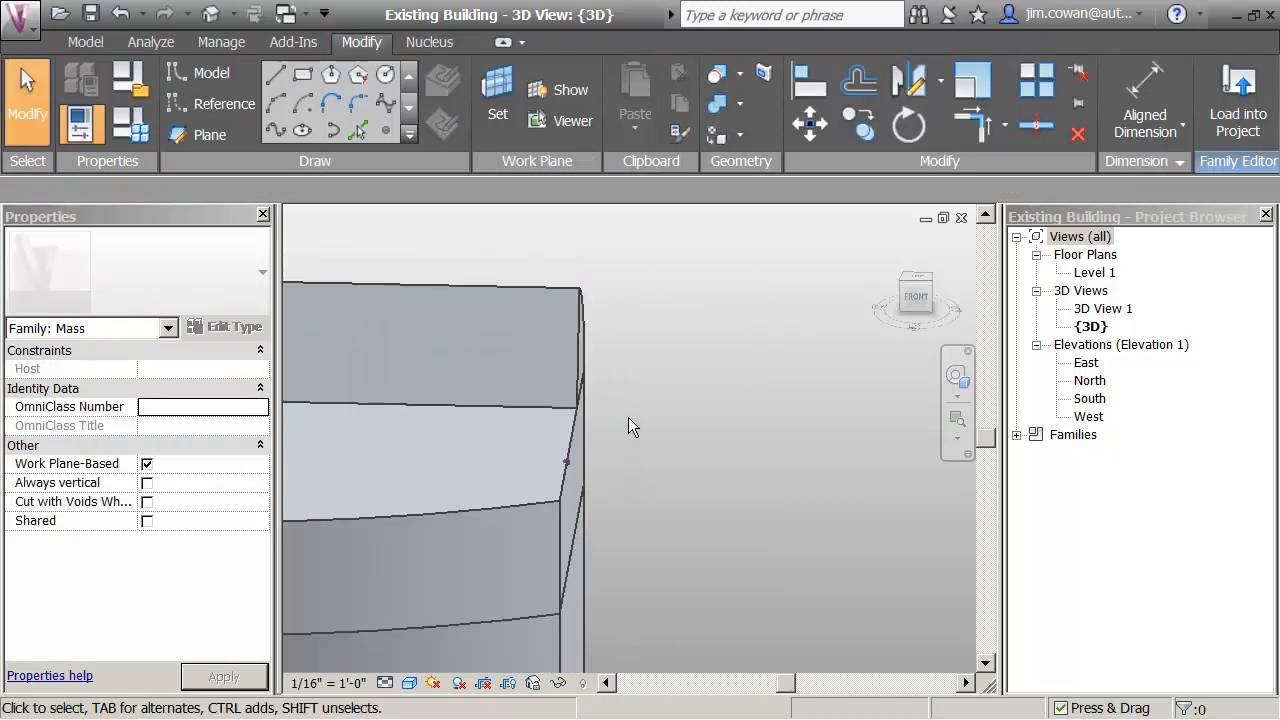
left_click(575, 460)
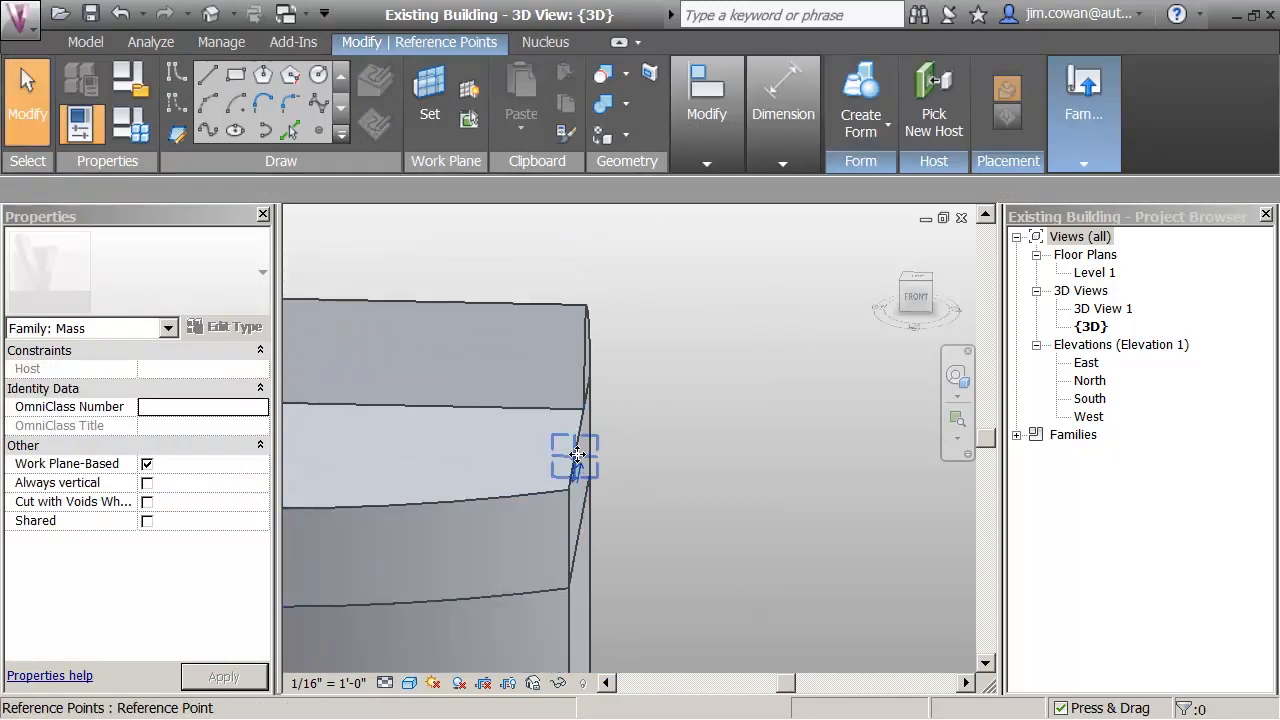
left_click(237, 78)
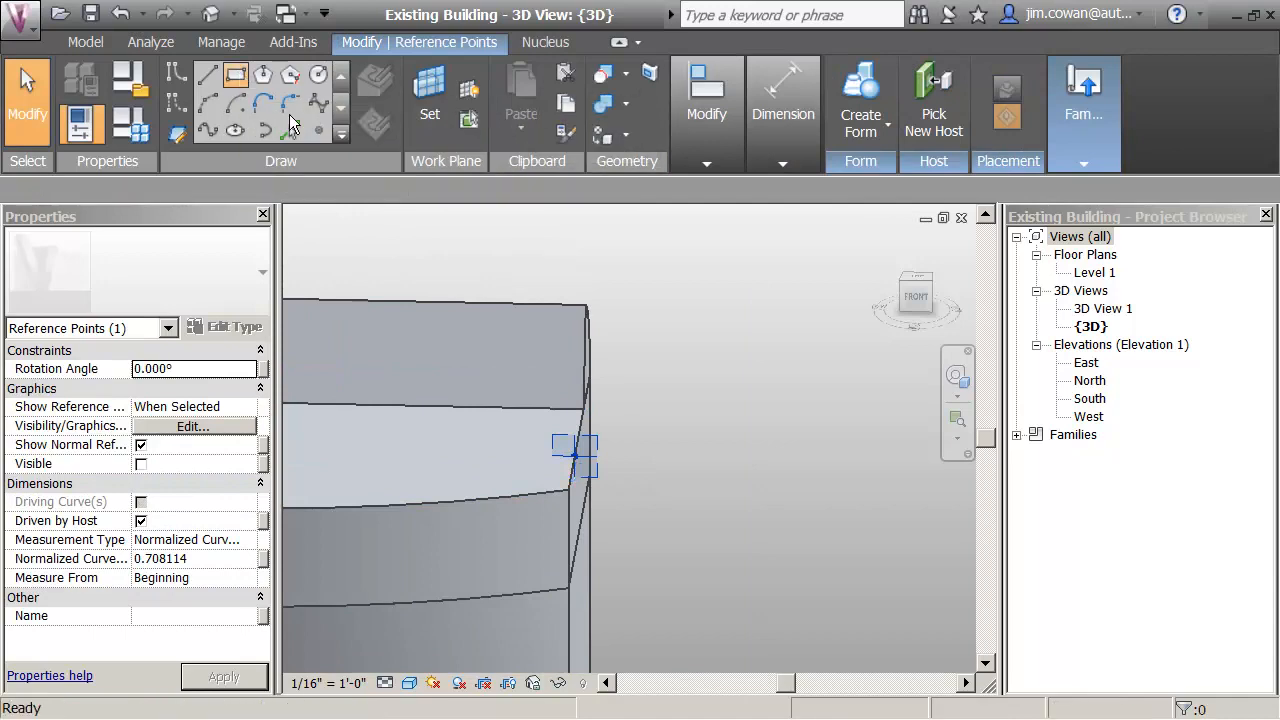
left_click(649, 471)
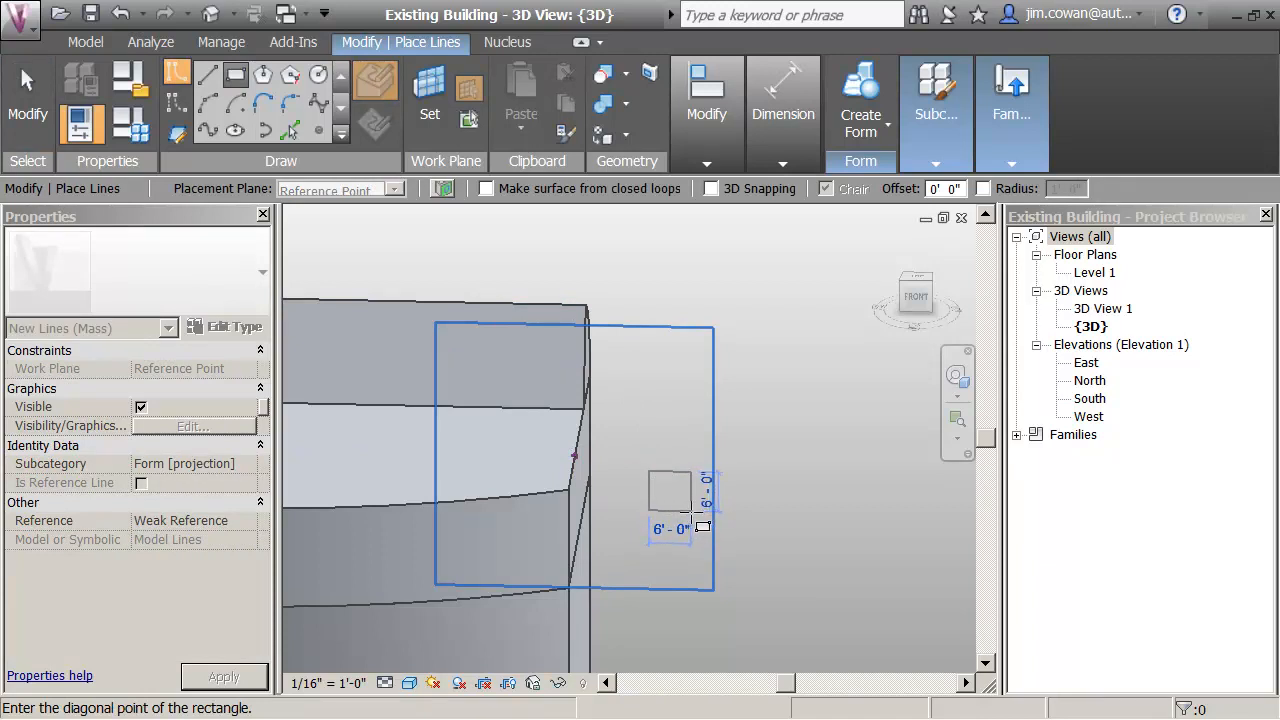
left_click(691, 512)
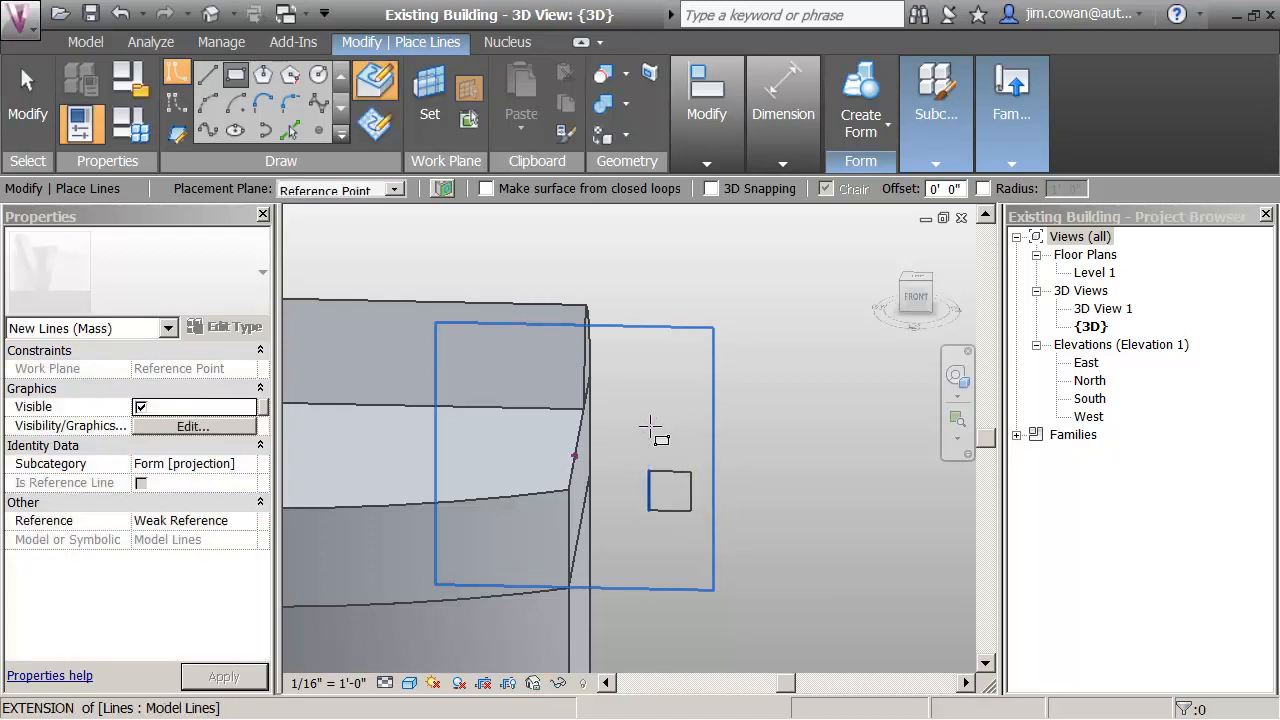
key("Escape")
key("Escape")
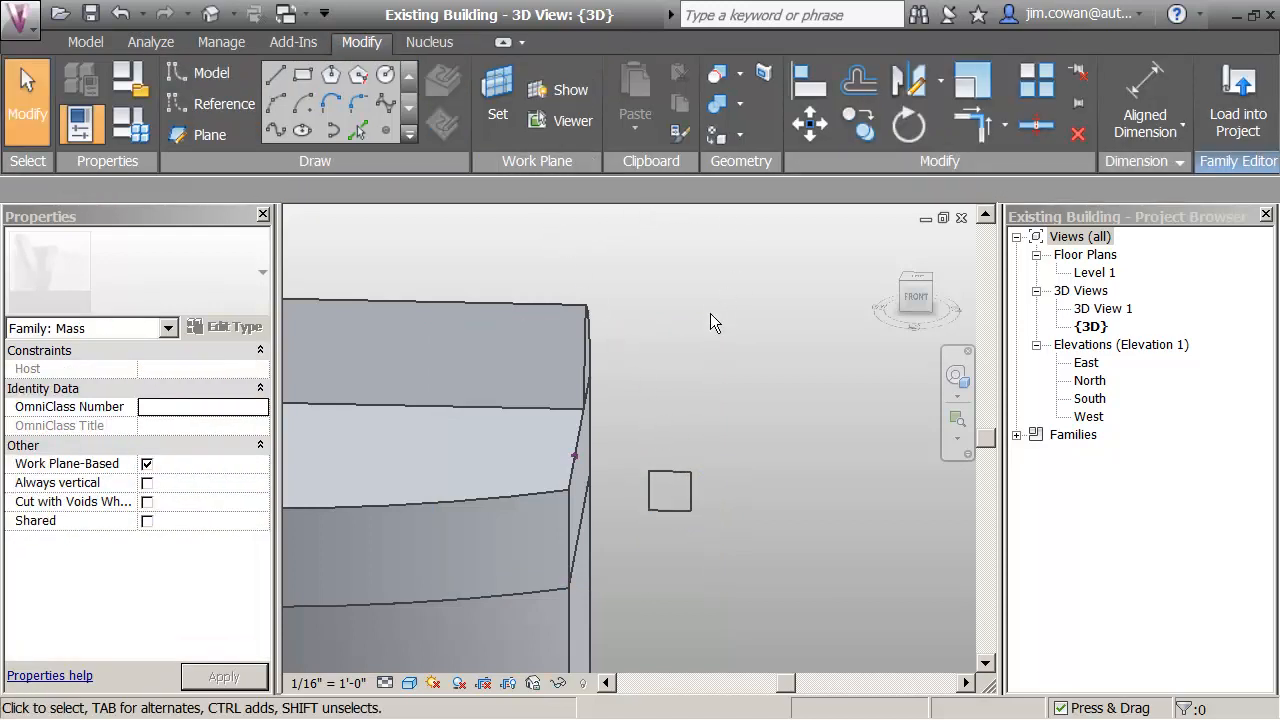
Move the whole rectangle profile from its upper inner corner onto the reference point on the building's top side edge
key("Tab")
left_click(672, 471)
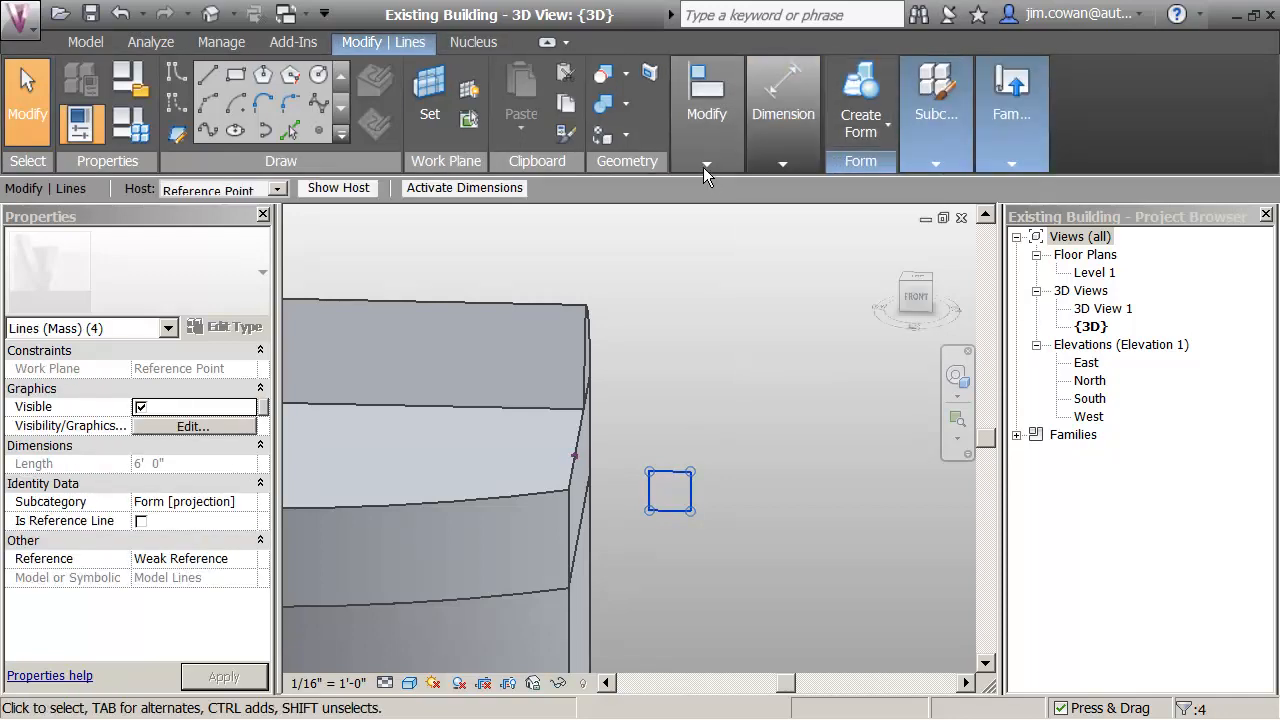
mouse_move(703, 167)
left_click(695, 242)
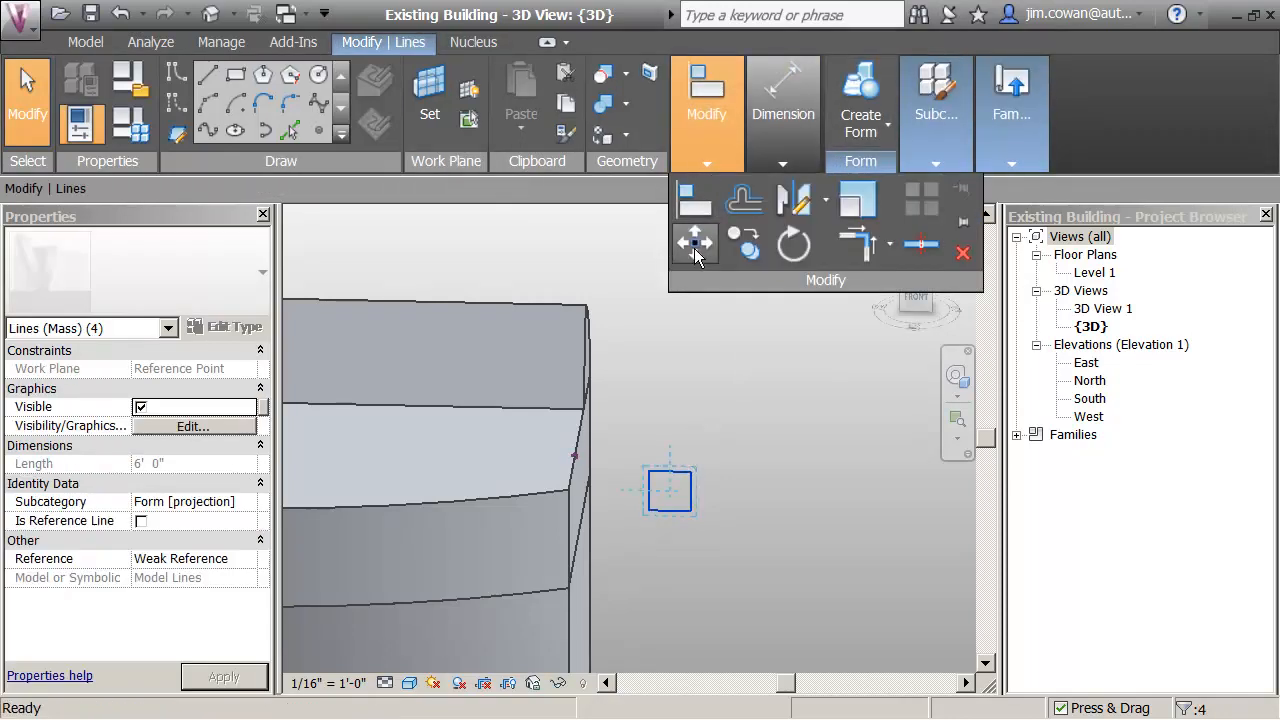
left_click(650, 471)
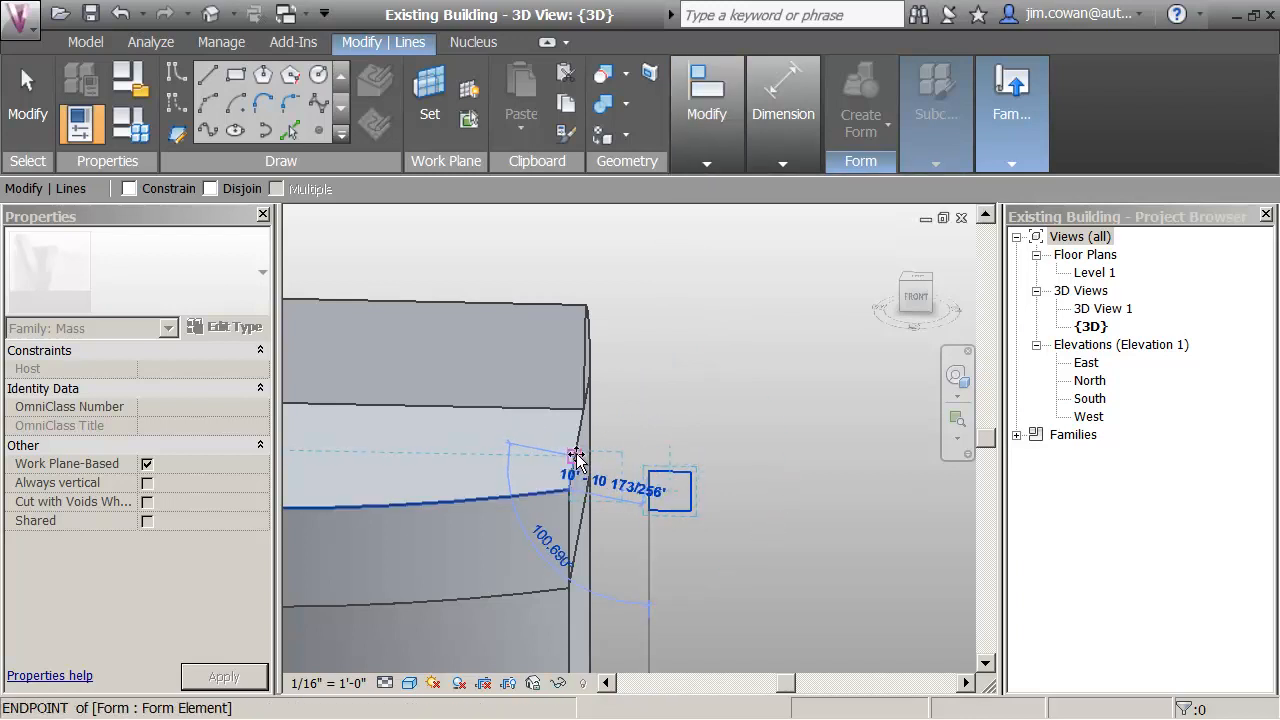
left_click(576, 458)
Fillet the lower outer corner of the rectangular profile with a radius of about 4'-6"
middle_click_drag(656, 423, 689, 339)
left_click(668, 321)
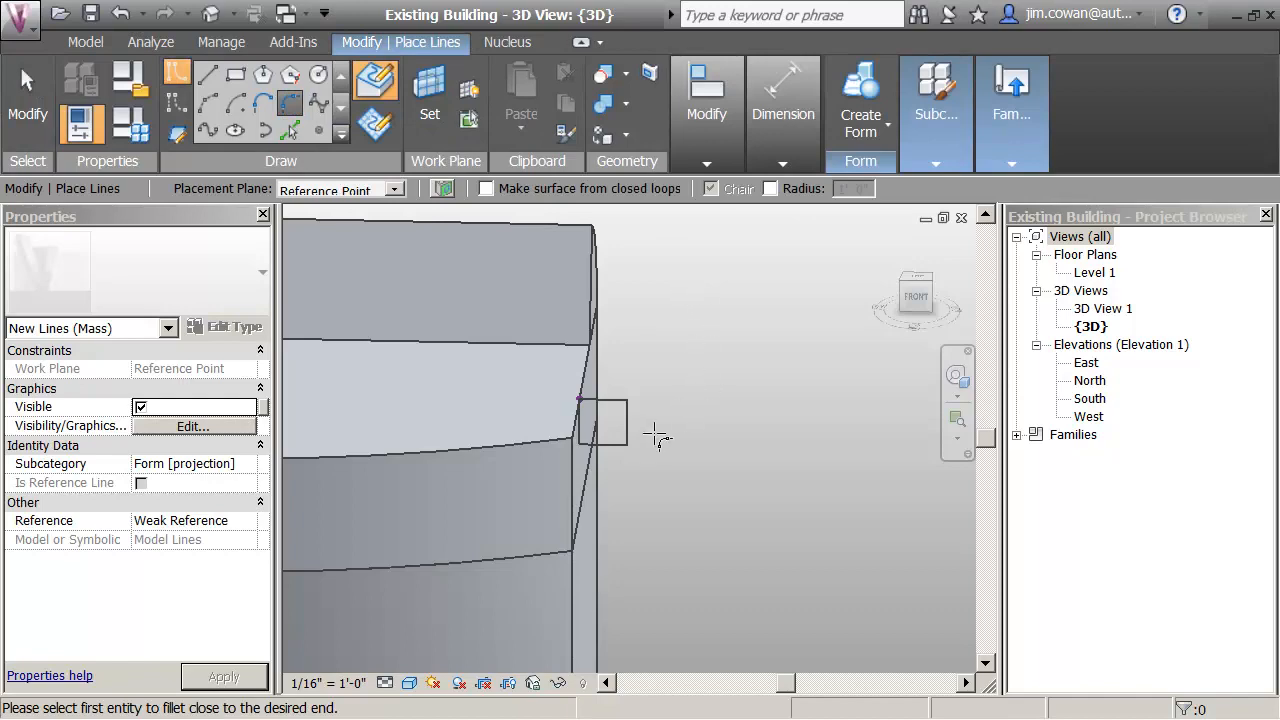
left_click(612, 443)
left_click(628, 432)
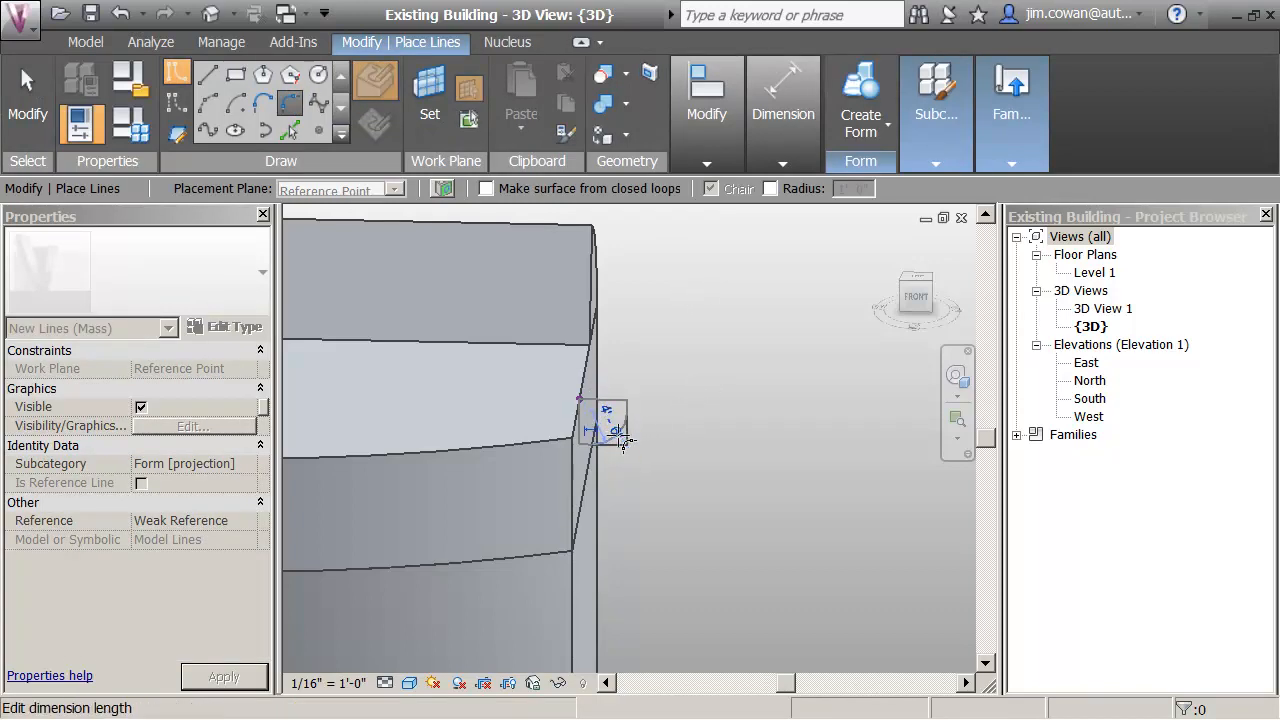
left_click(609, 430)
key("Escape")
key("Escape")
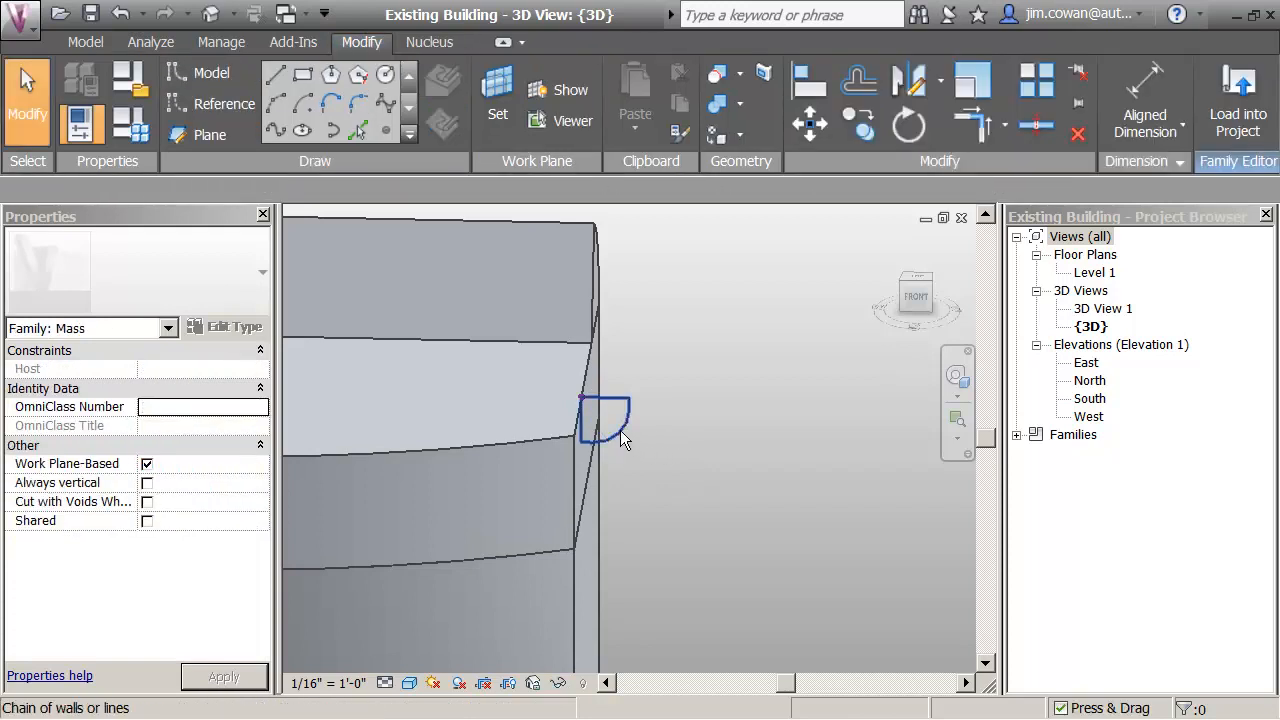
Set the radius of the profile's fillet arc to 5'
left_click(620, 430)
left_click(609, 418)
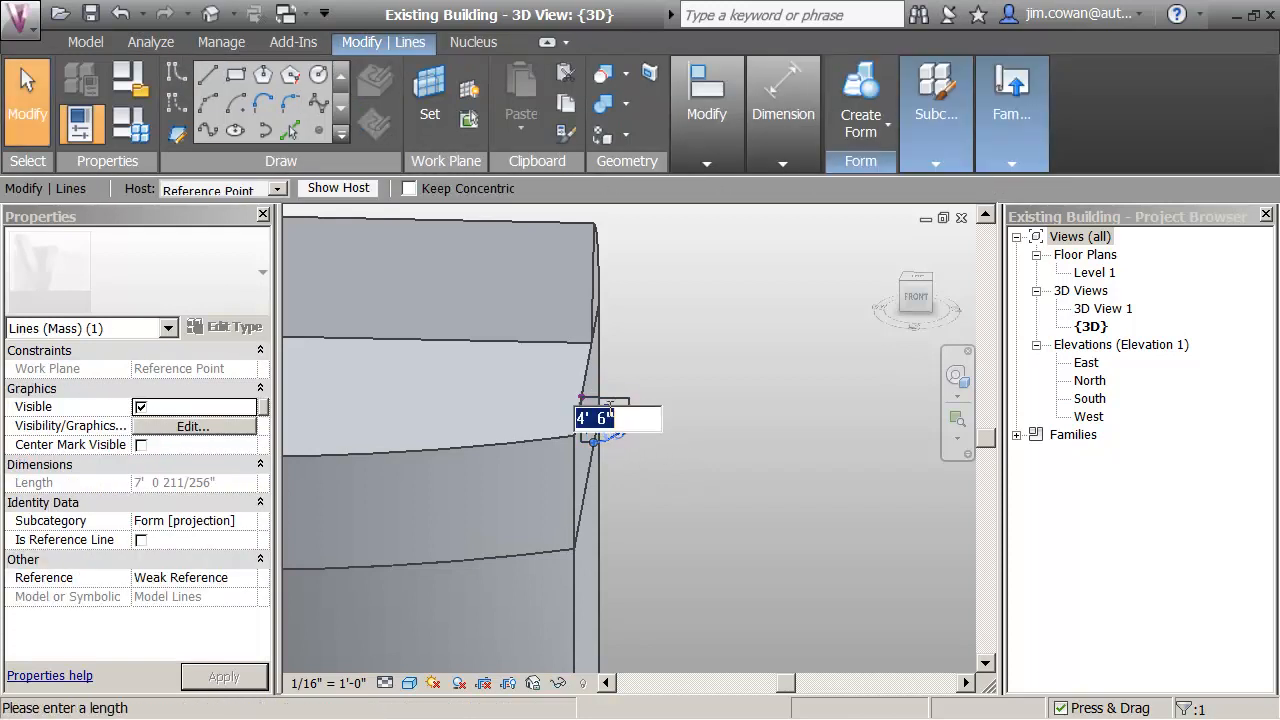
type("5")
key("Return")
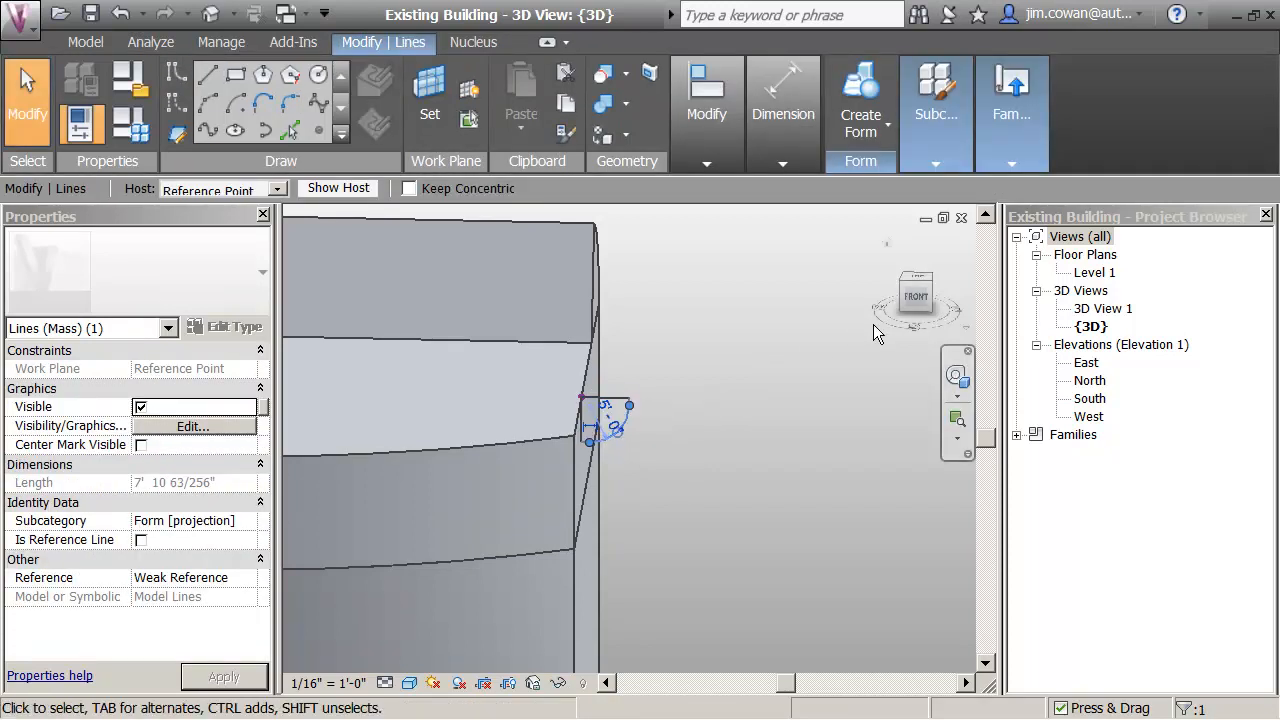
left_click(768, 463)
Create a solid form that sweeps the filleted profile around the edges of the 15' upper form's top face
scroll(755, 450, "down", 2)
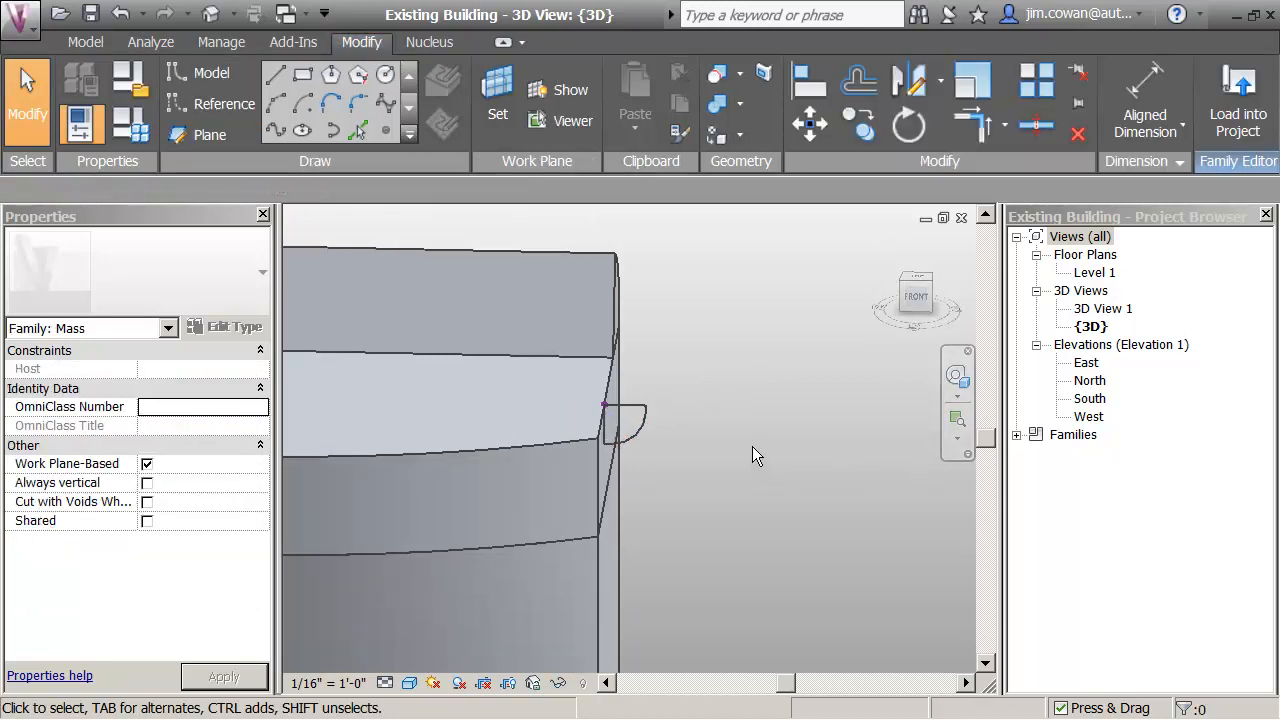
middle_click_drag(759, 444, 770, 452)
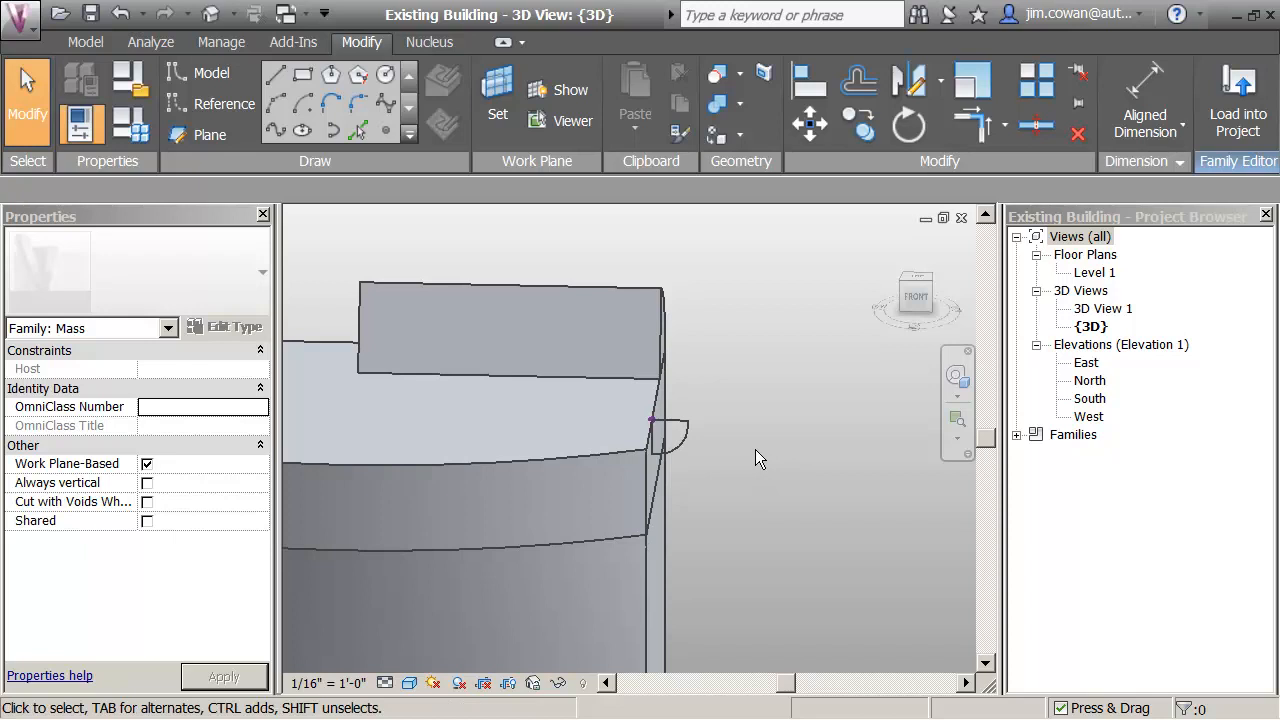
left_click(655, 404)
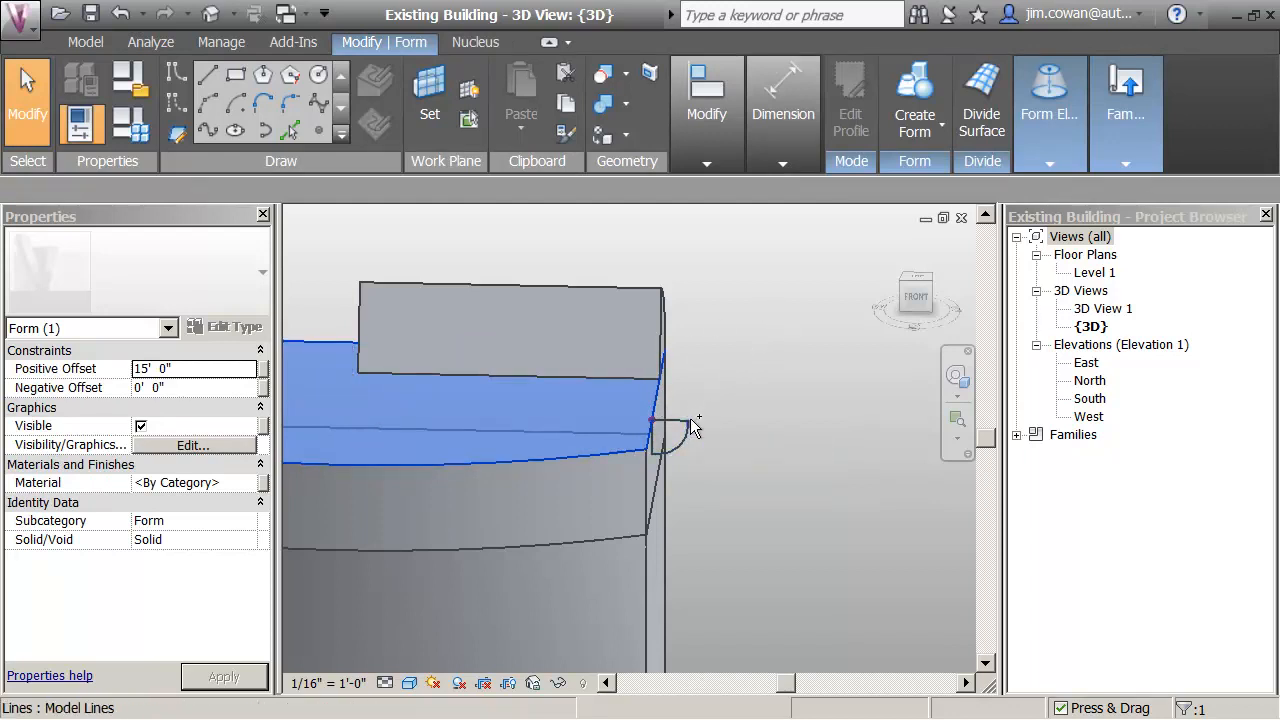
left_click(693, 428, "ctrl")
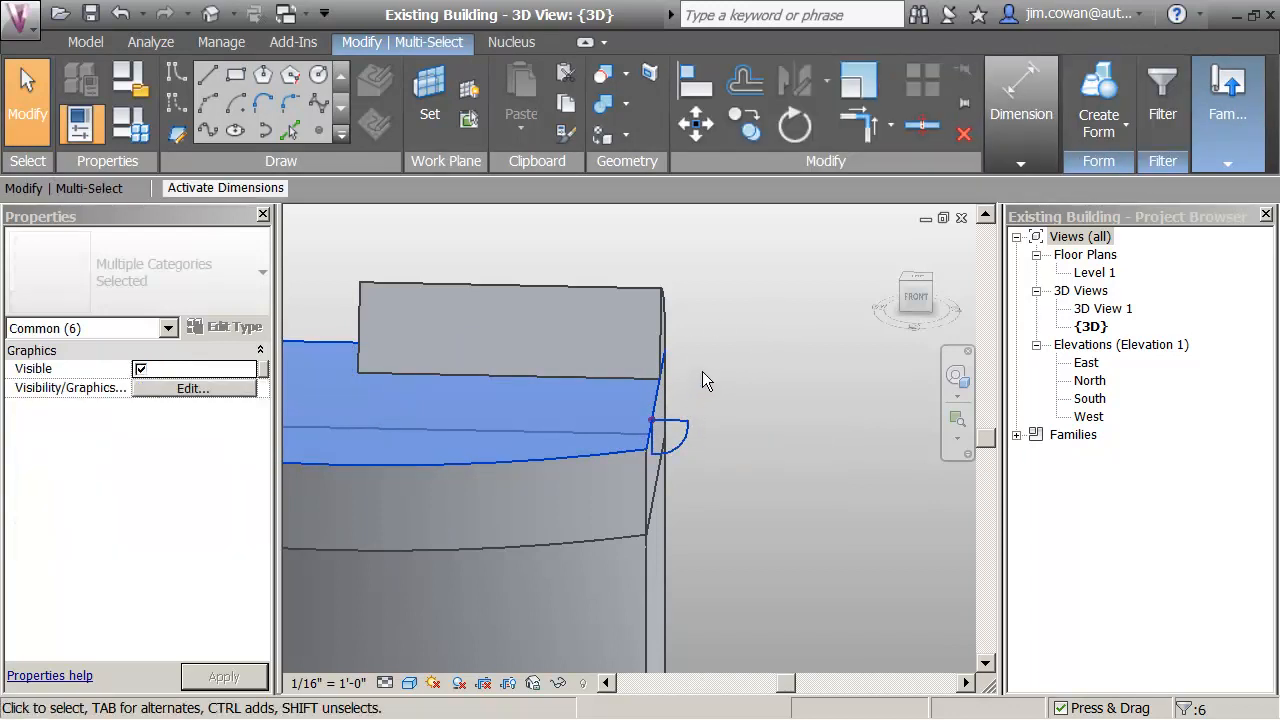
left_click(1098, 118)
left_click(1095, 182)
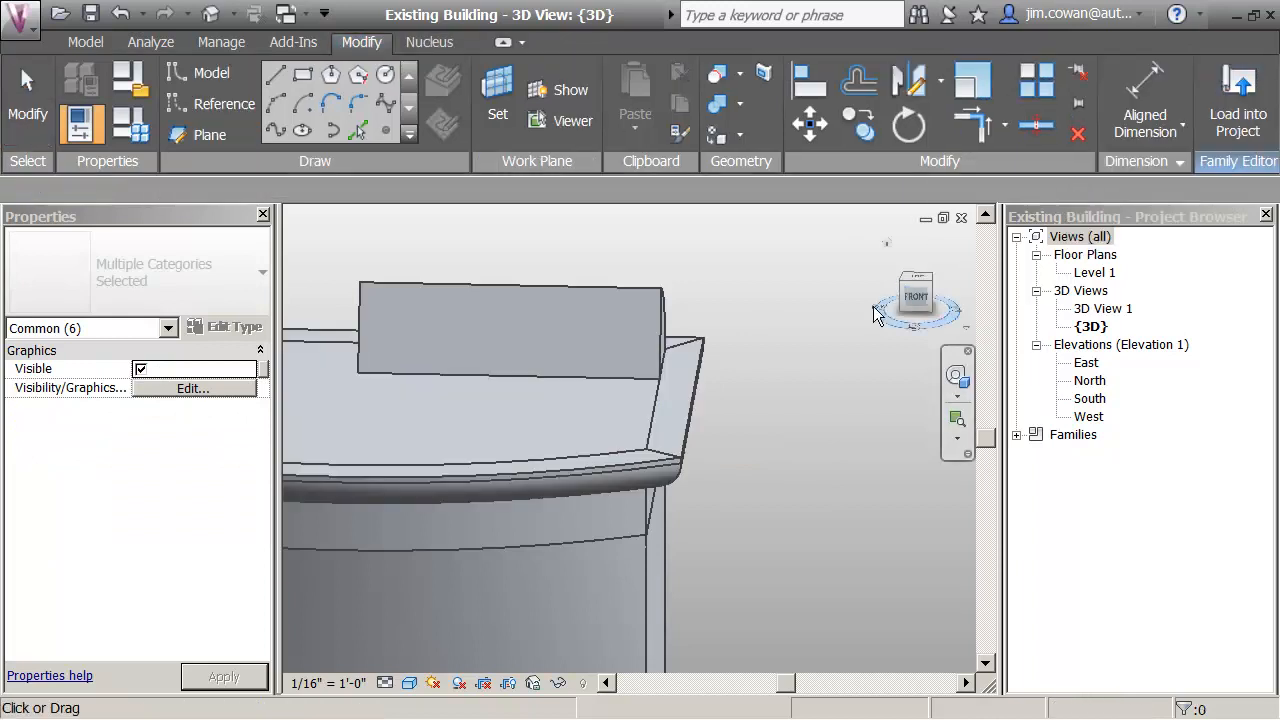
Examine the swept cornice around the roof and the whole building from an oblique view above the front corner
scroll(774, 476, "down", 4)
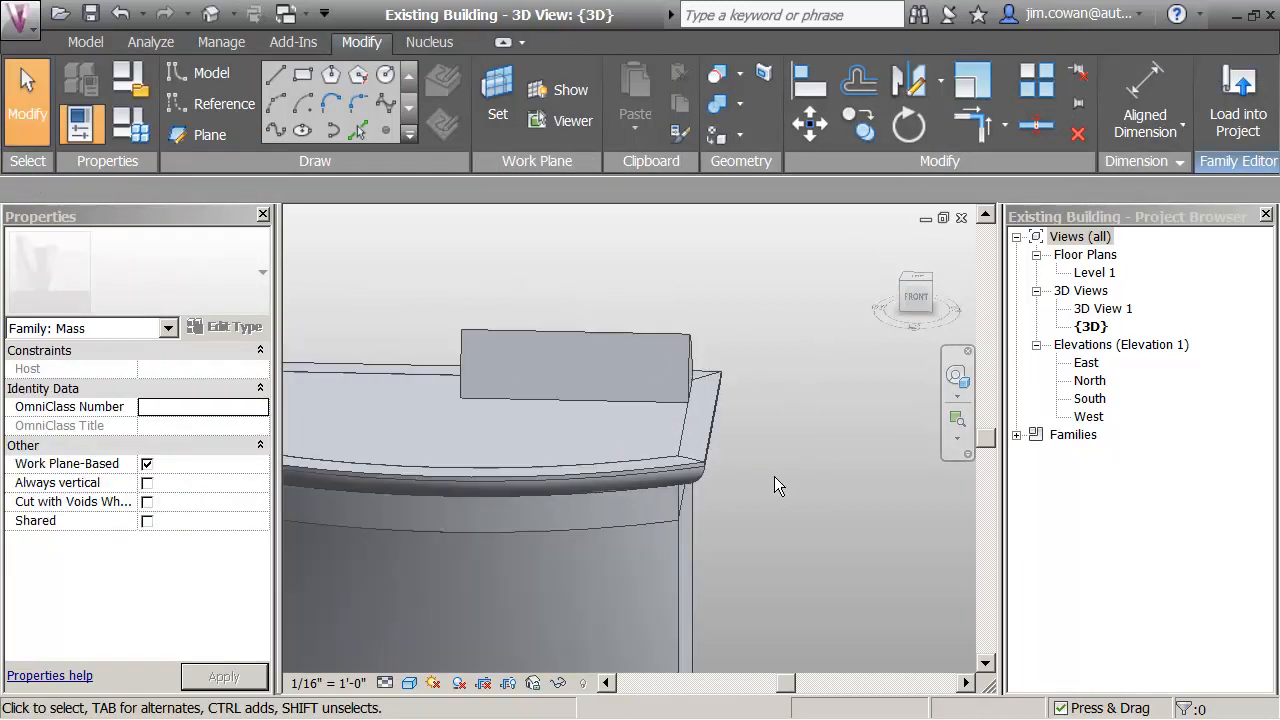
middle_click_drag(774, 476, 713, 272)
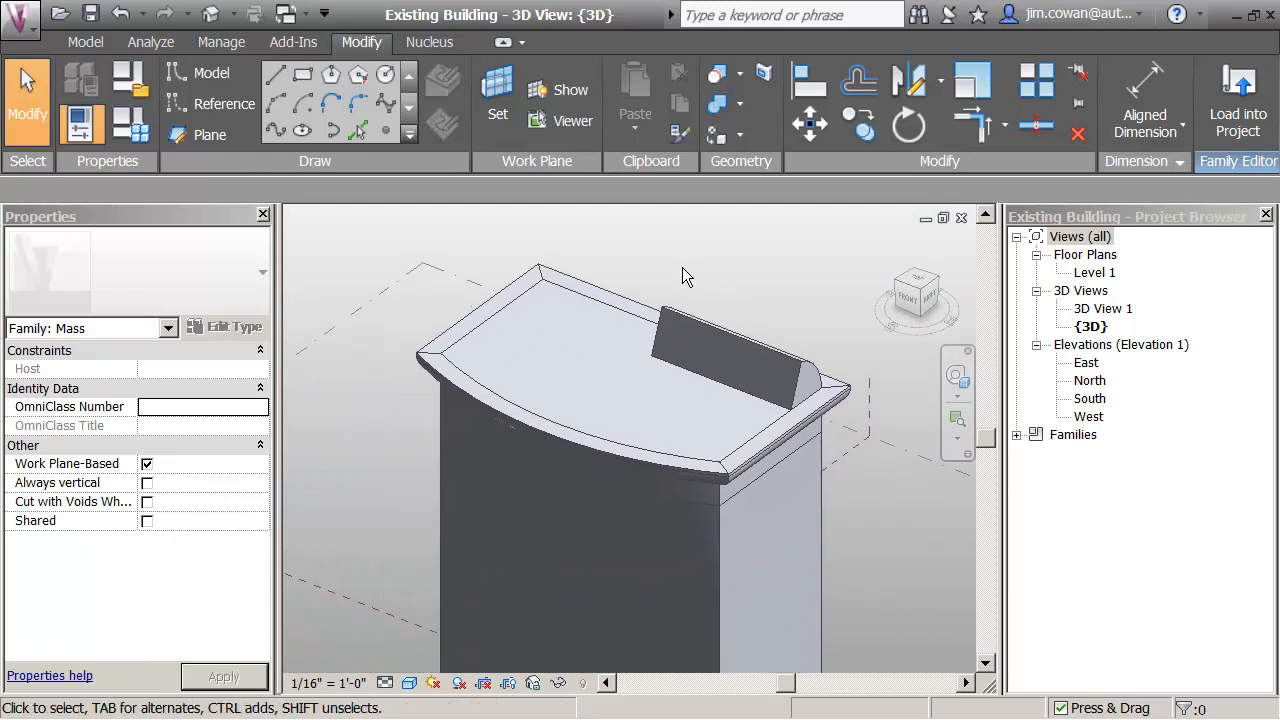
scroll(682, 267, "up", 1)
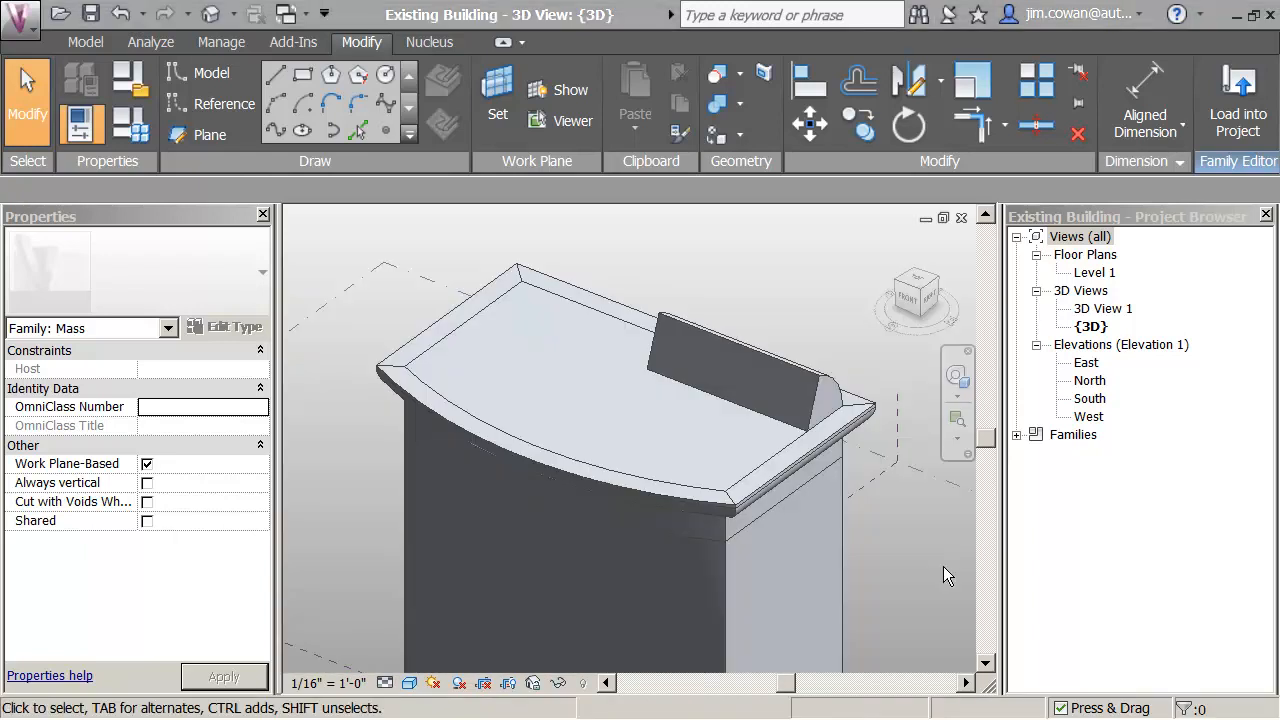
scroll(904, 561, "down", 2)
middle_click_drag(903, 560, 860, 511)
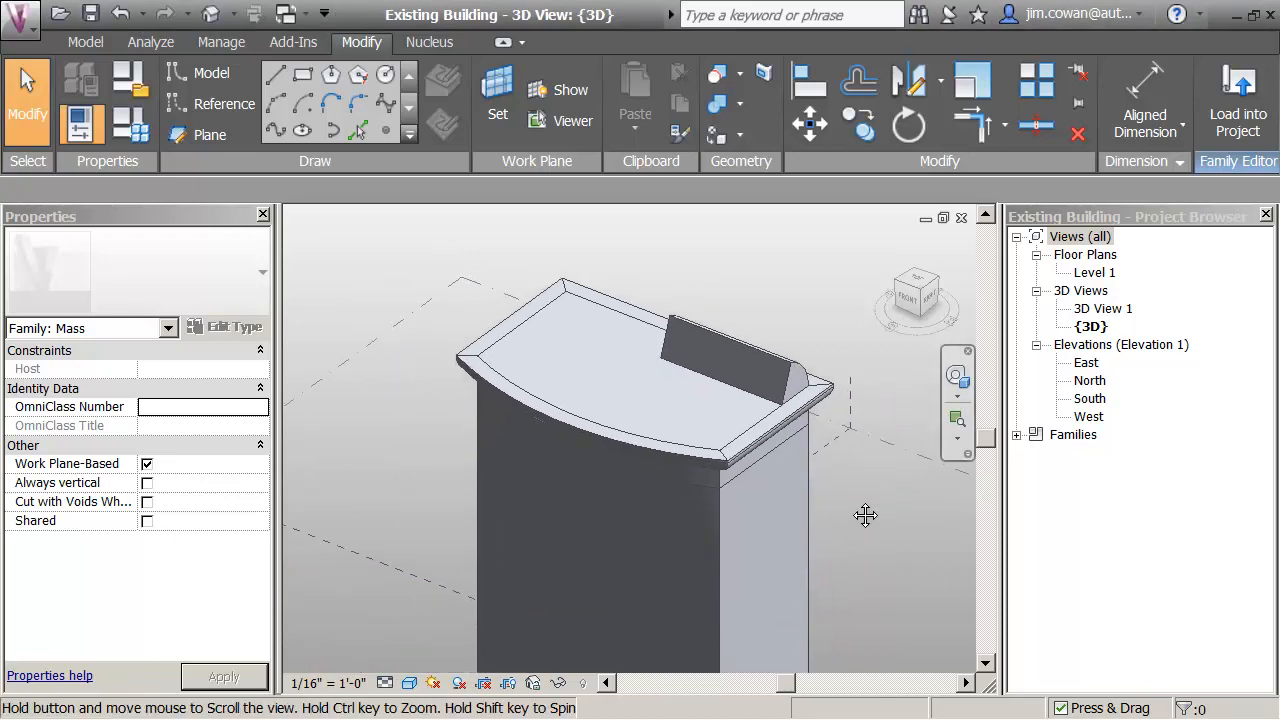
scroll(852, 513, "down", 2)
middle_click_drag(827, 555, 749, 467)
middle_click_drag(755, 533, 749, 518)
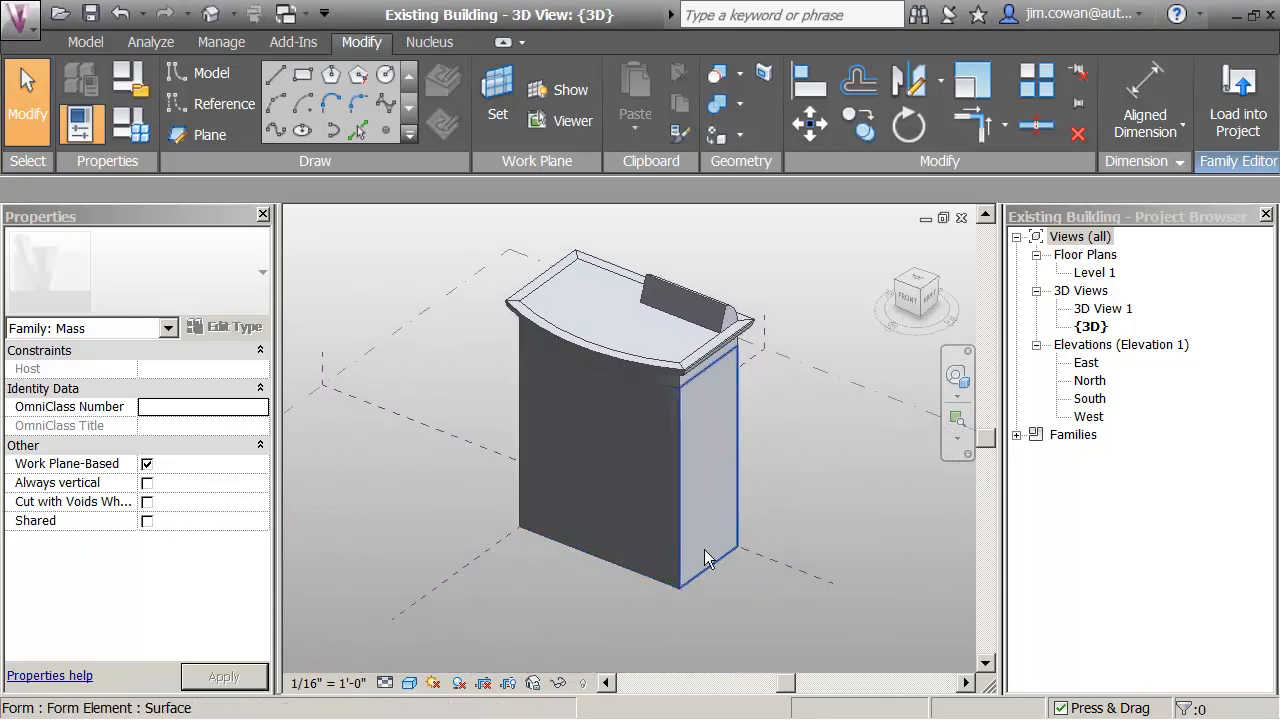
middle_click_drag(669, 613, 665, 613)
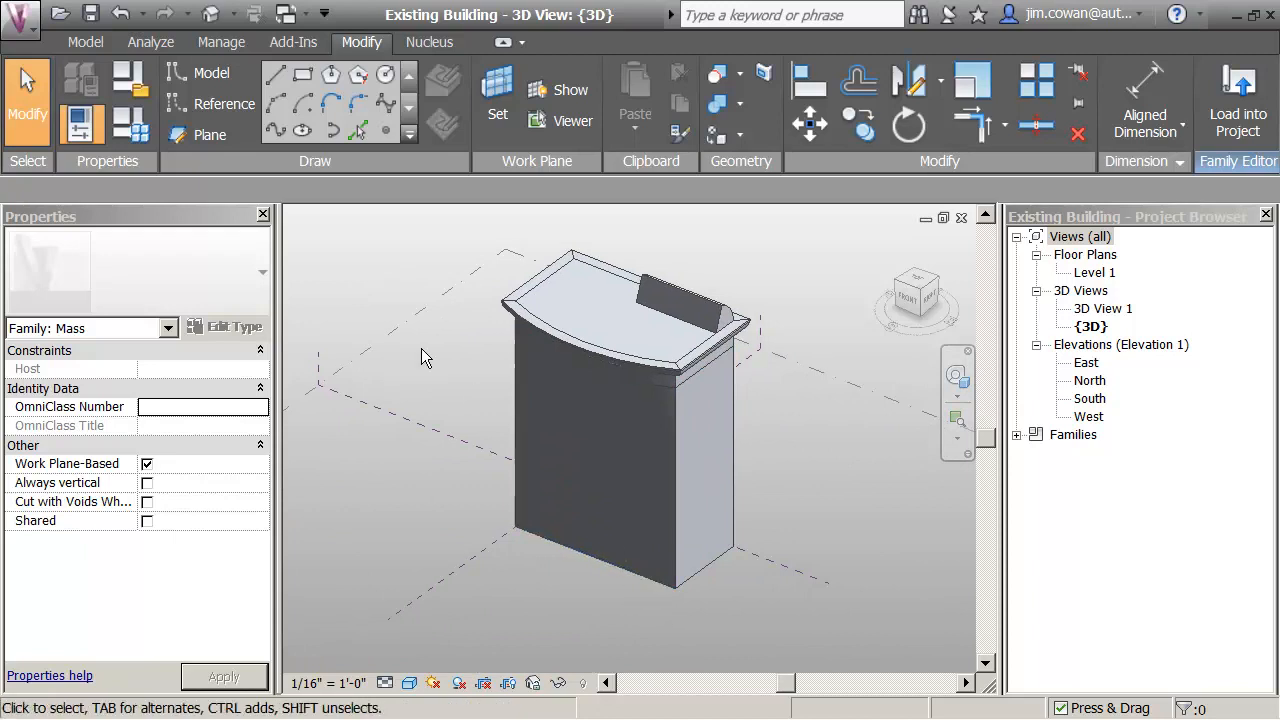
Draw a rectangle about 41'-7" by 39'-8" on Level 1, from the midpoint of the base's side edge to outside the curved front
left_click(303, 77)
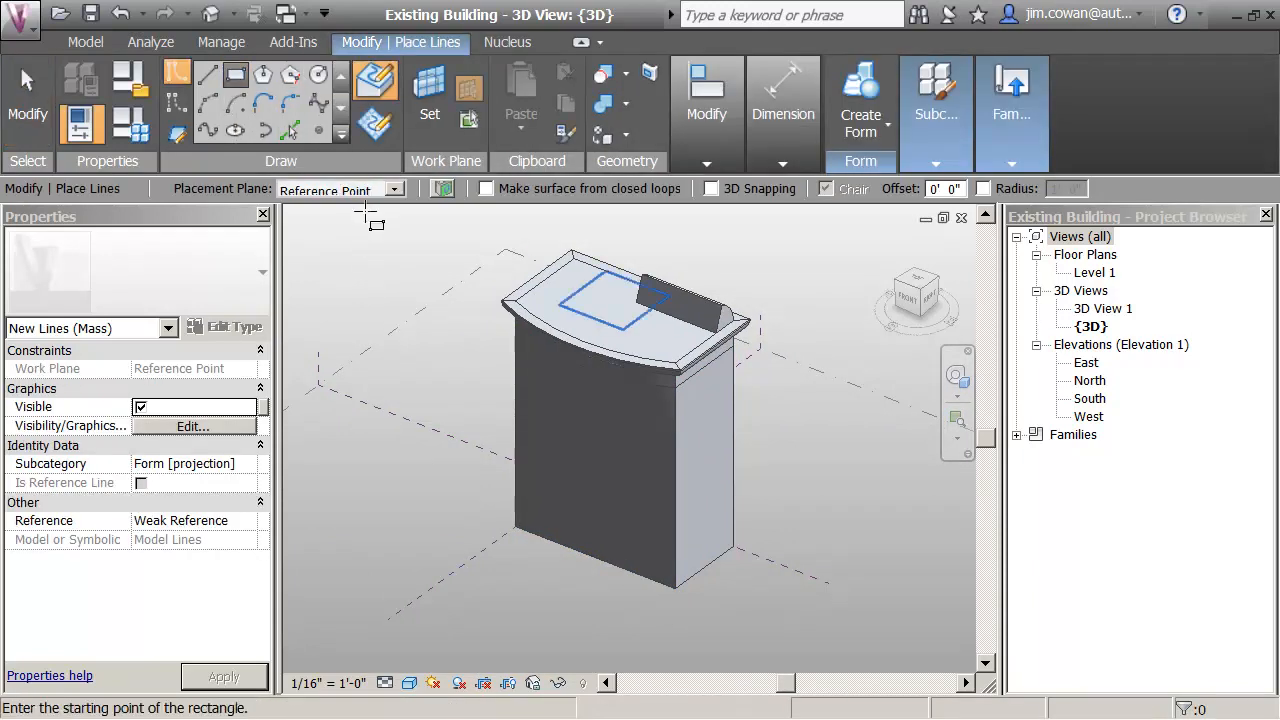
left_click(396, 195)
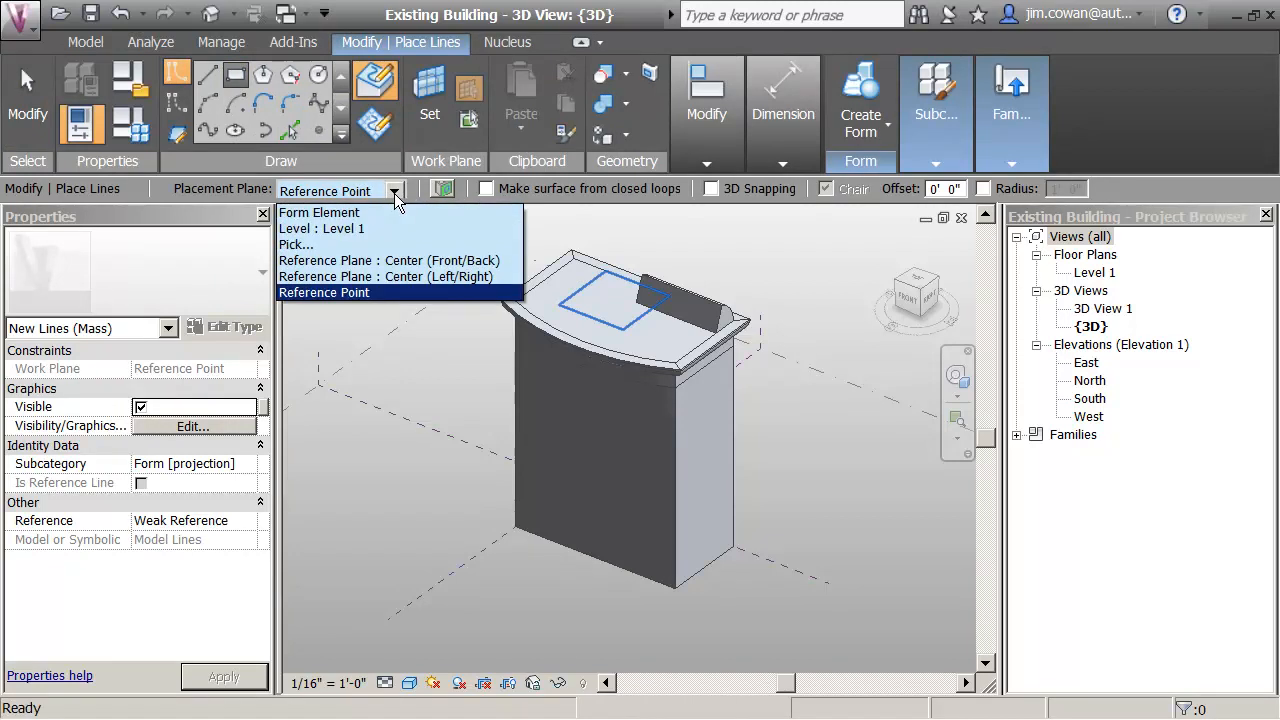
left_click(330, 230)
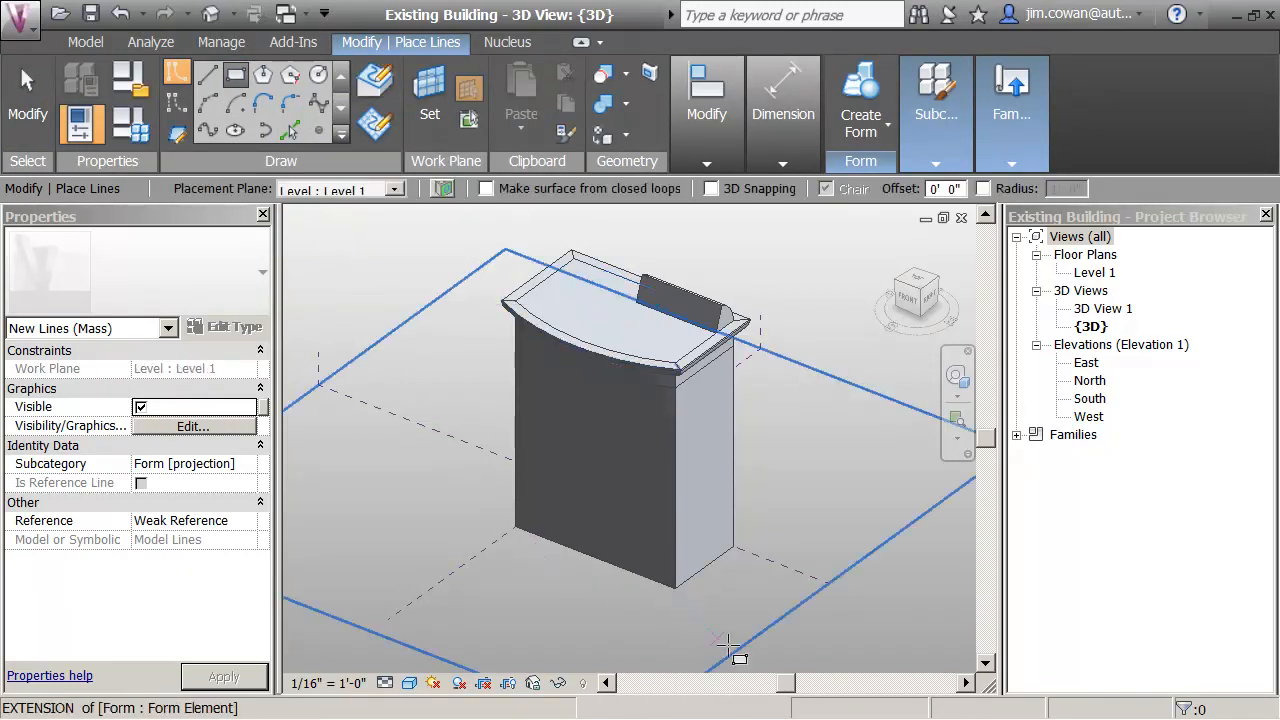
left_click(707, 568)
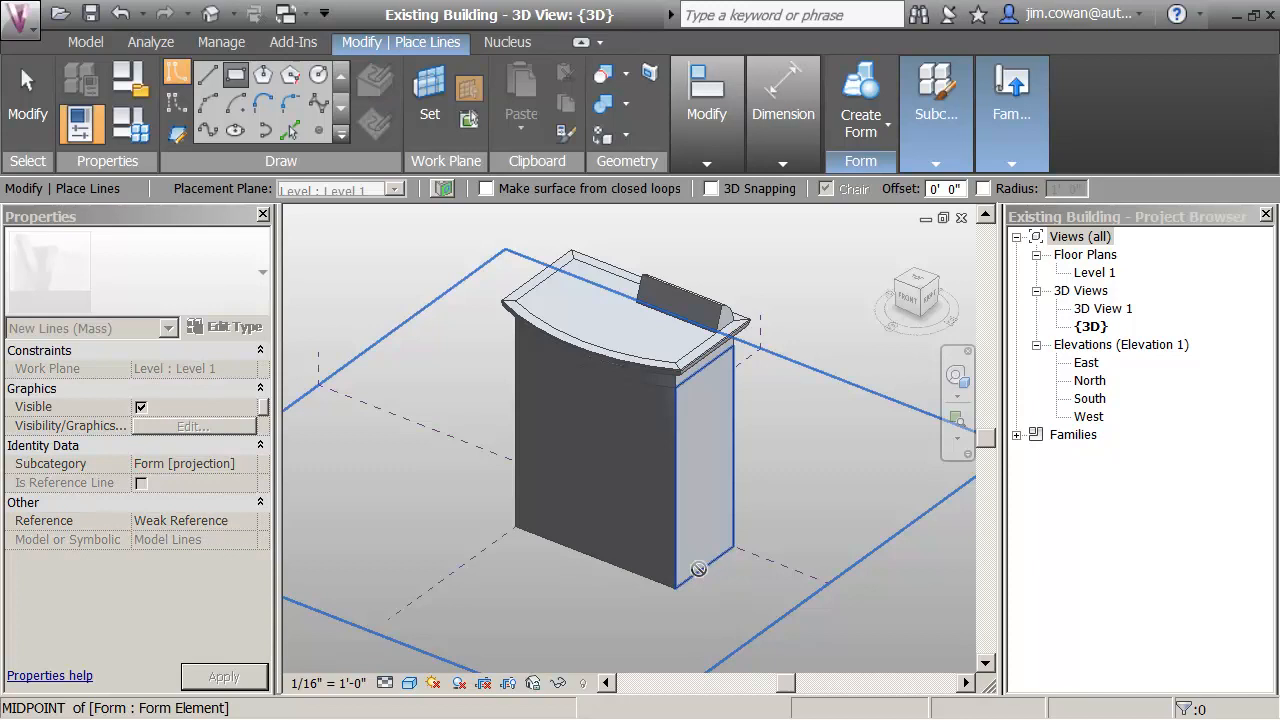
left_click(596, 579)
key("Escape")
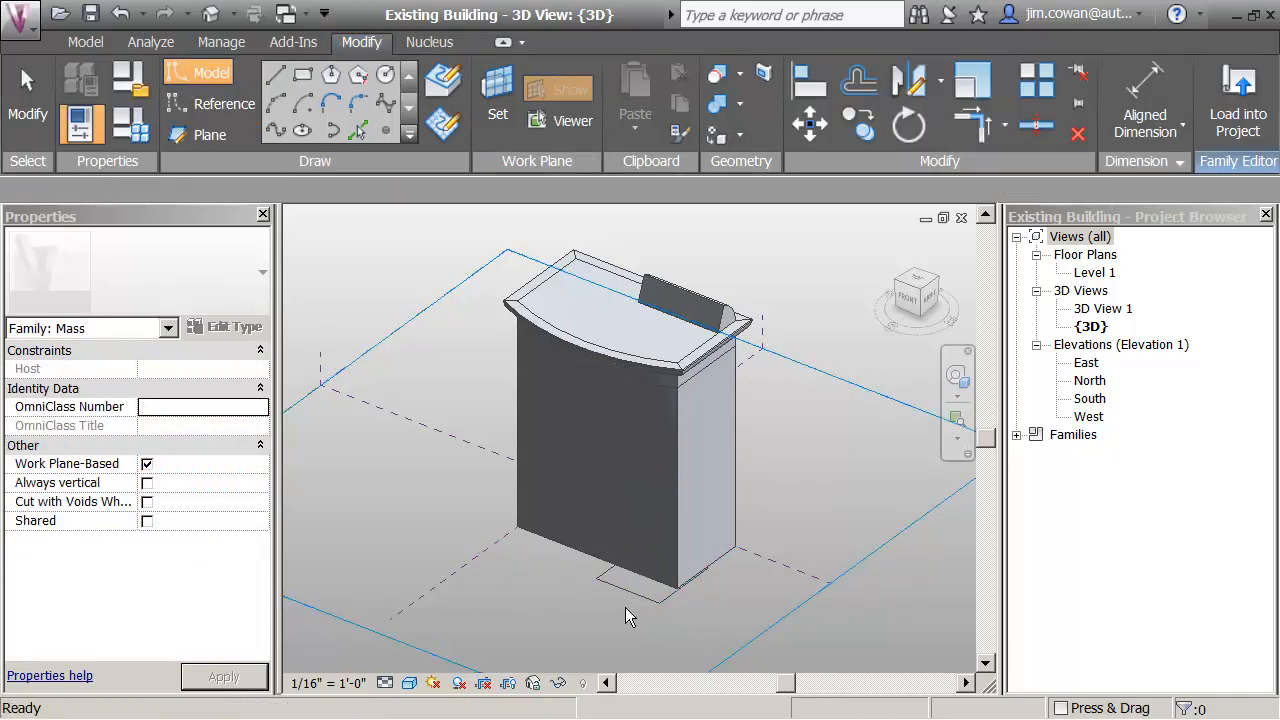
Set the distance between the Level 1 rectangle's inner line and the opposite line along the side face to 25'
key("Tab")
left_click(610, 575)
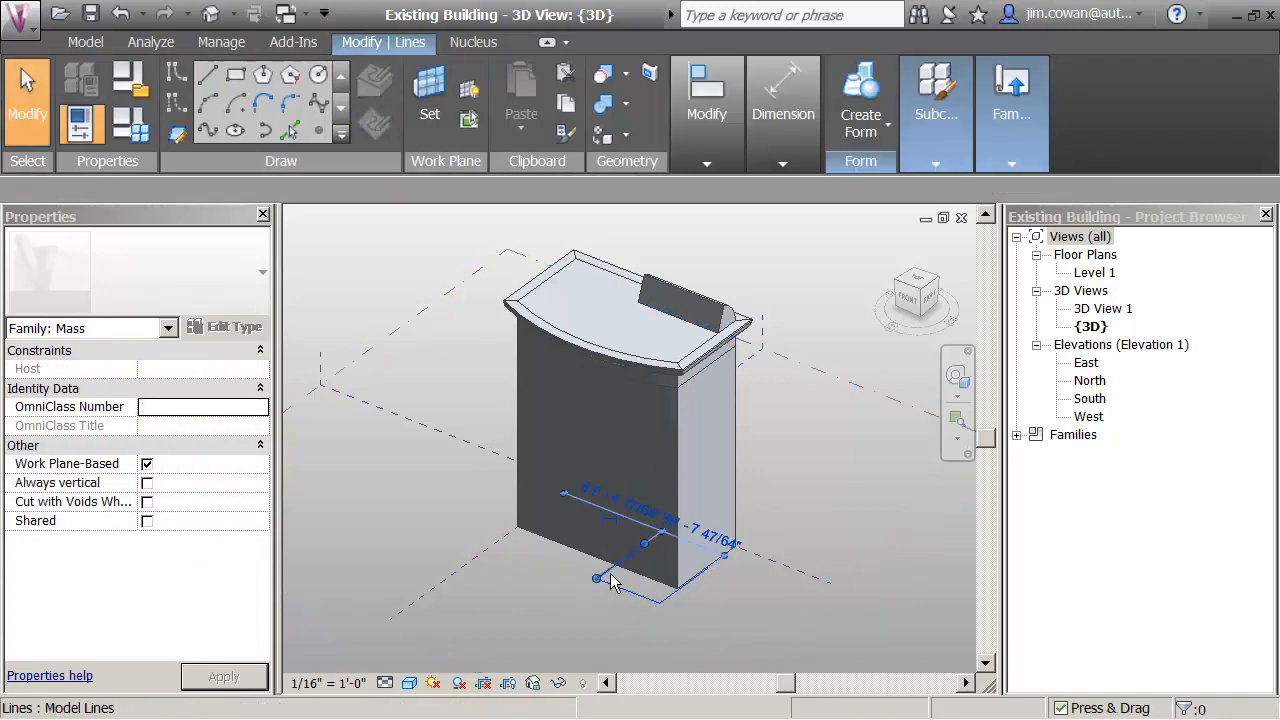
left_click(718, 537)
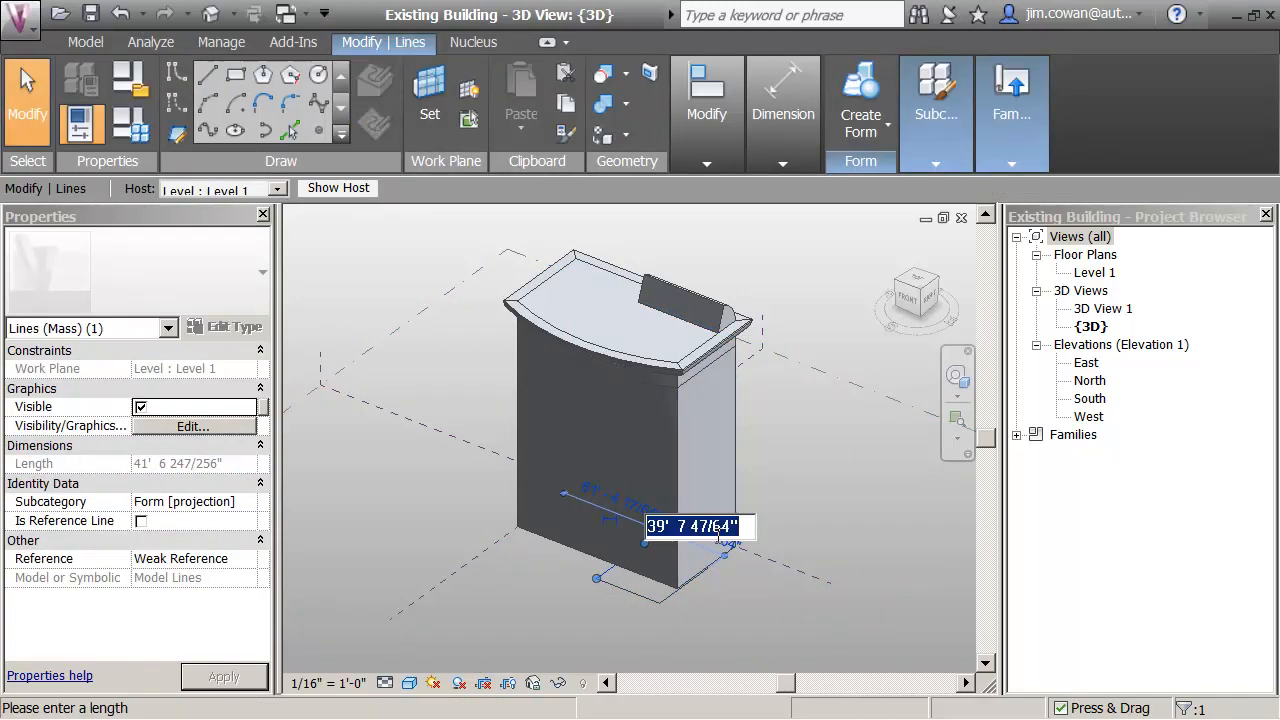
type("25")
key("Return")
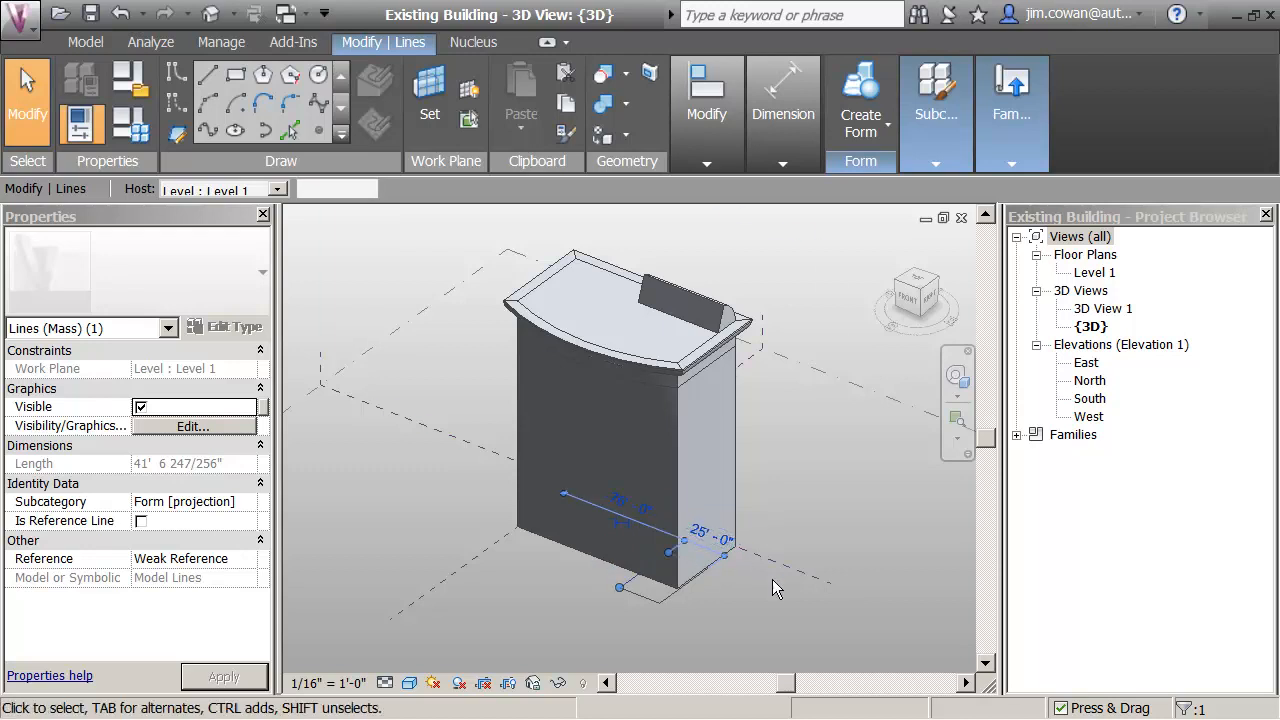
left_click(750, 603)
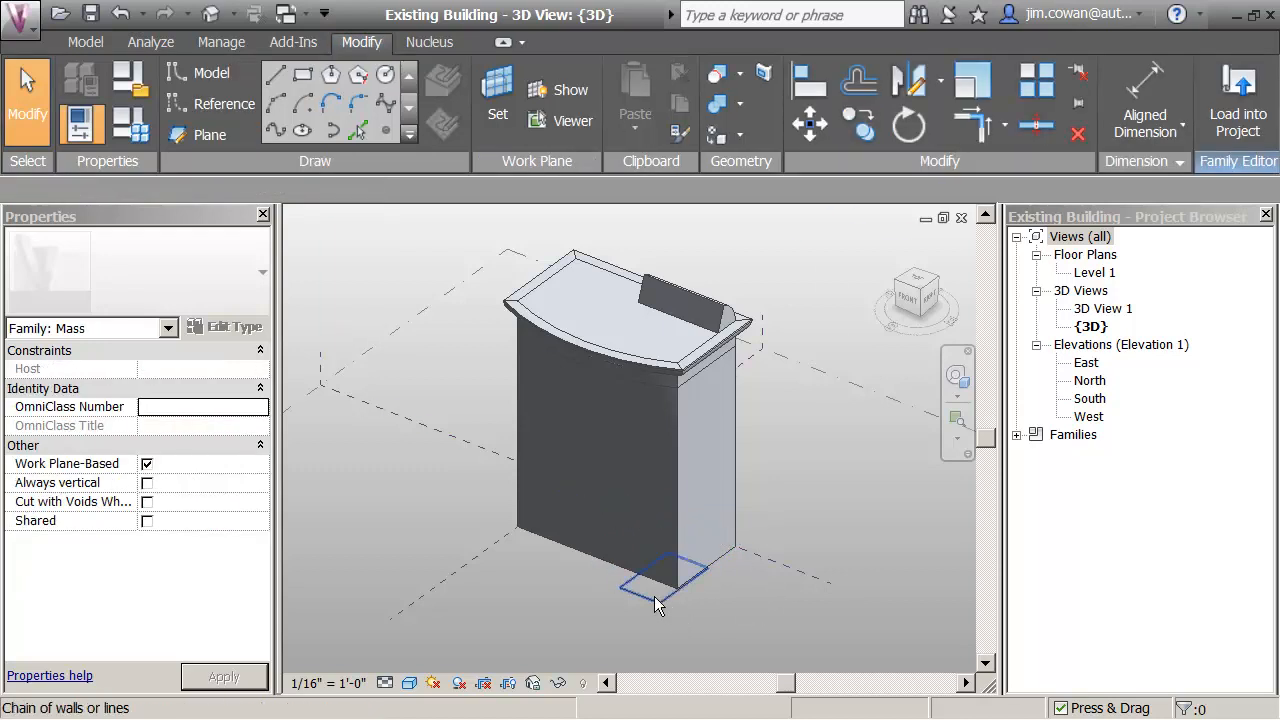
Create a void form from the four lines of the Level 1 rectangle to cut the building's front base corner
scroll(634, 598, "up", 2)
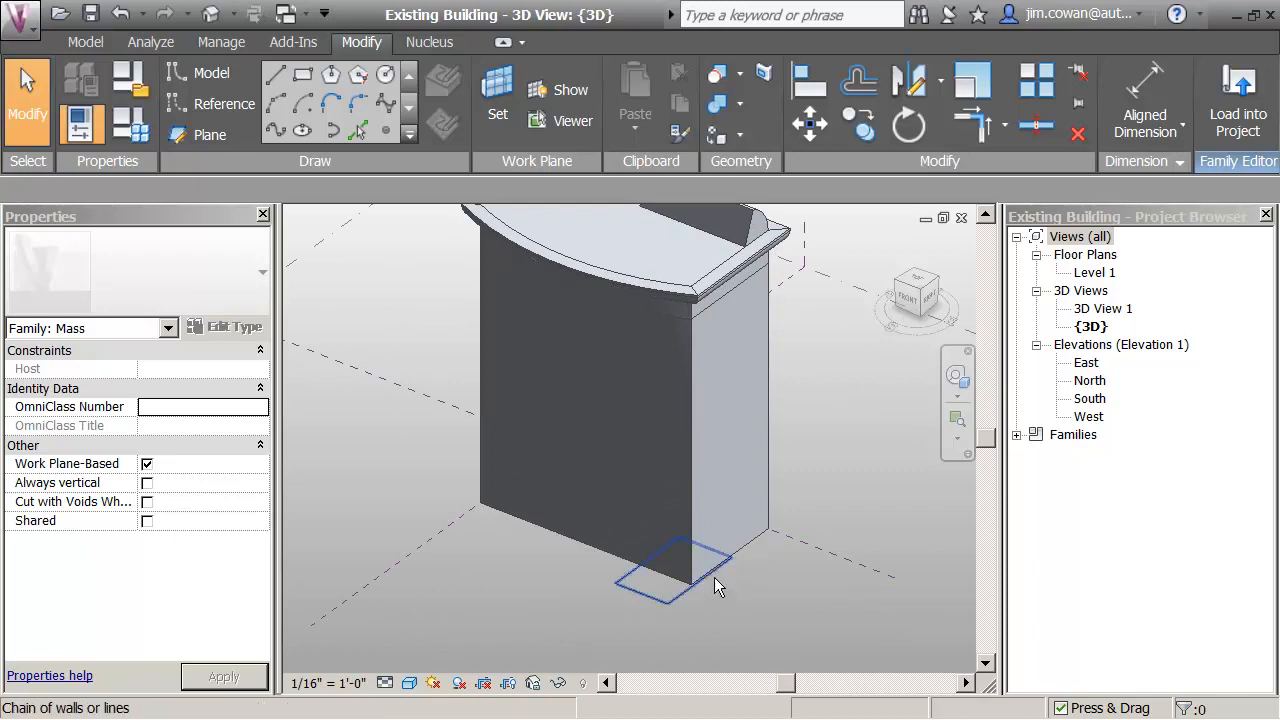
scroll(714, 580, "up", 2)
middle_click_drag(648, 573, 635, 560)
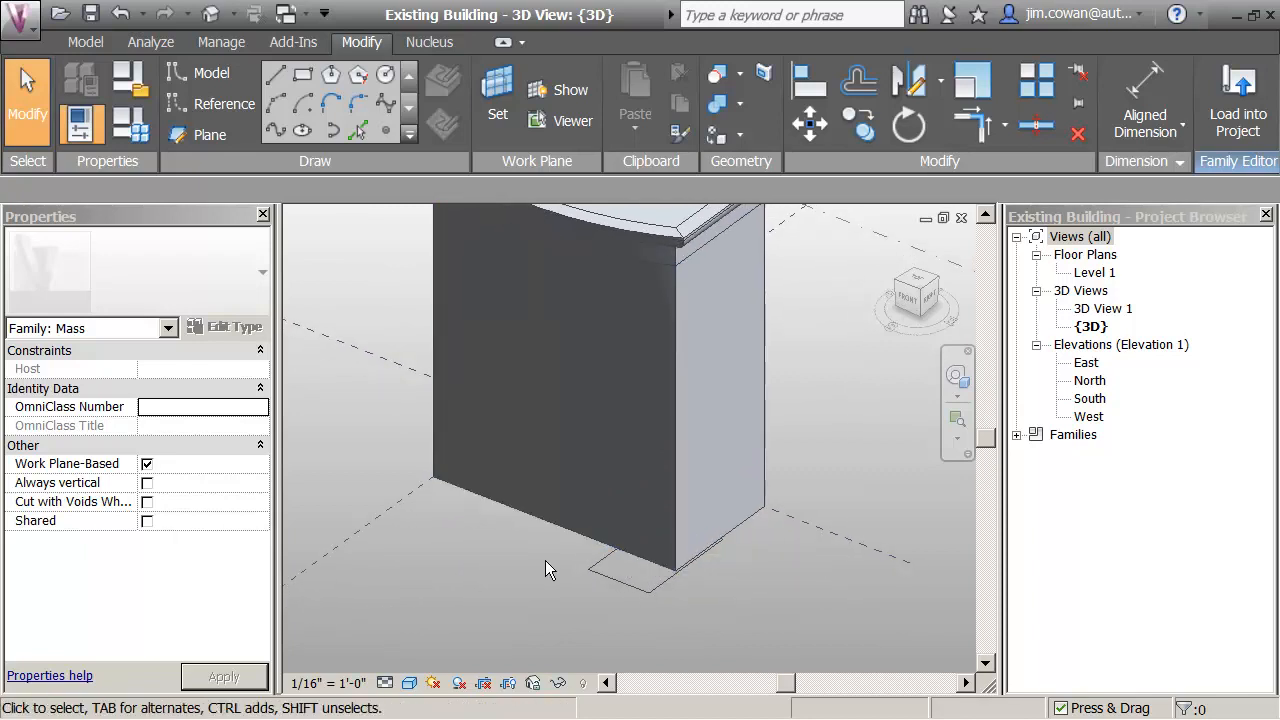
key("Tab")
left_click(591, 566)
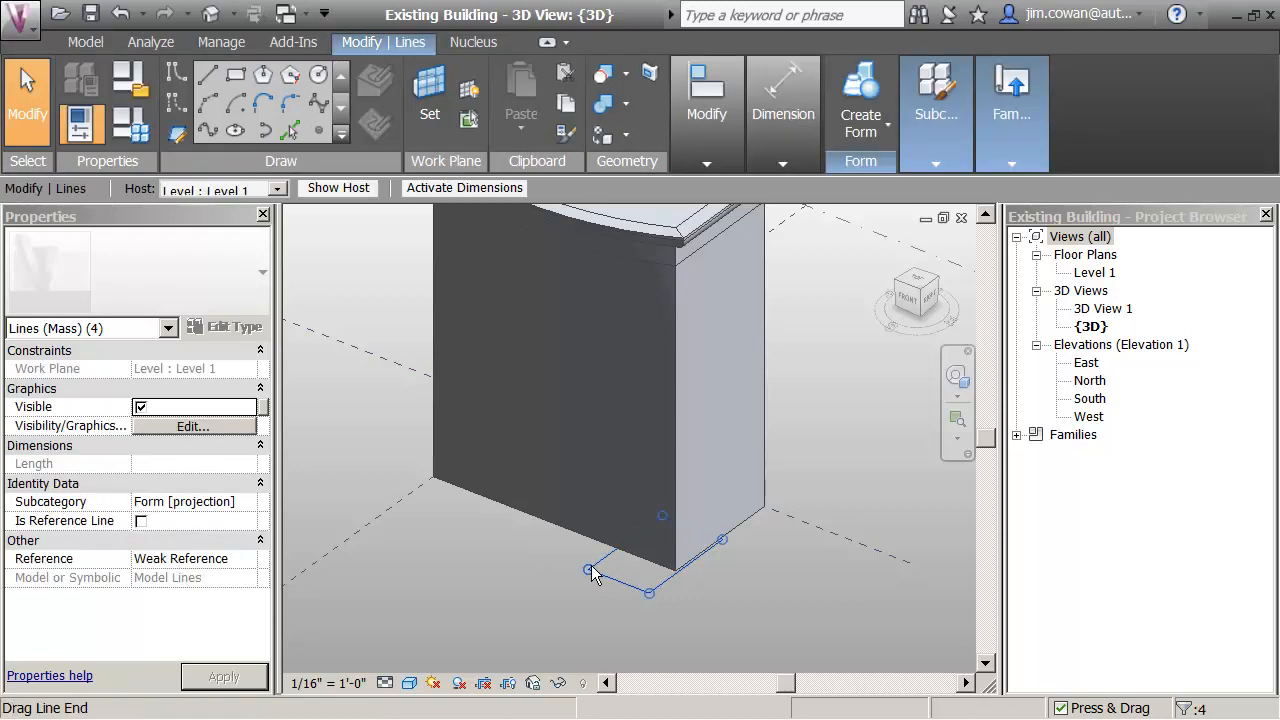
left_click(880, 130)
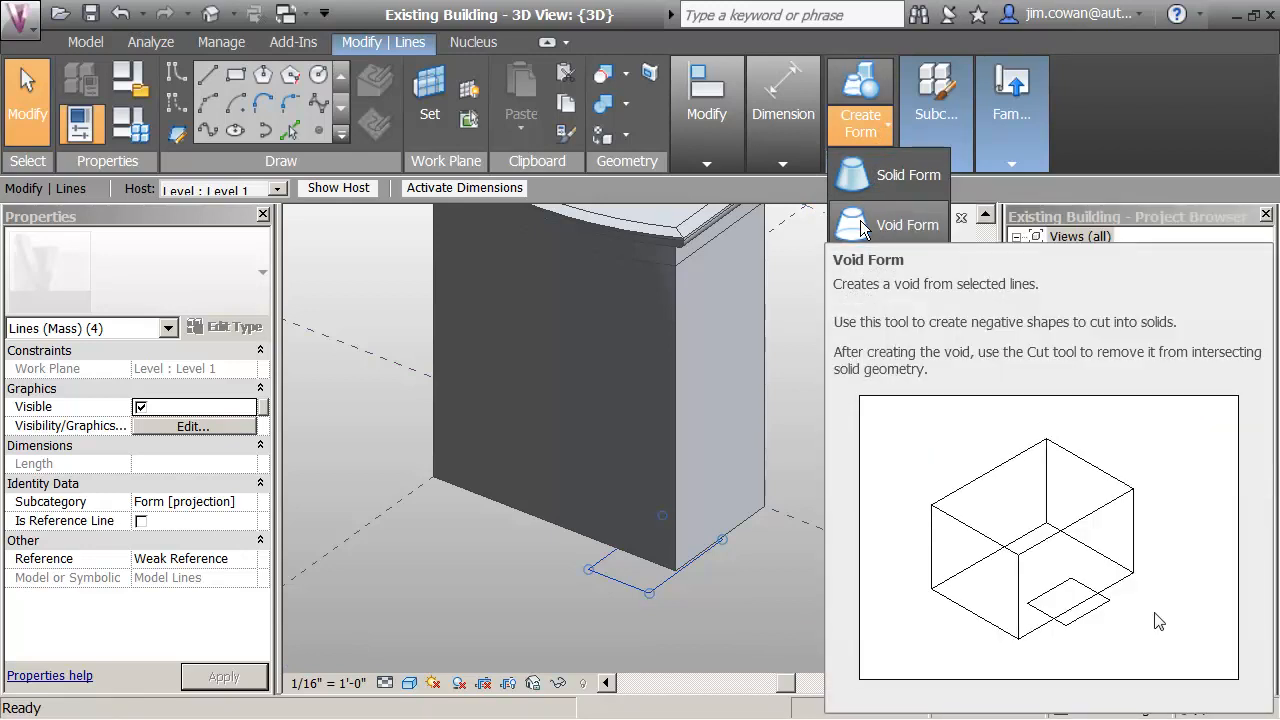
left_click(860, 226)
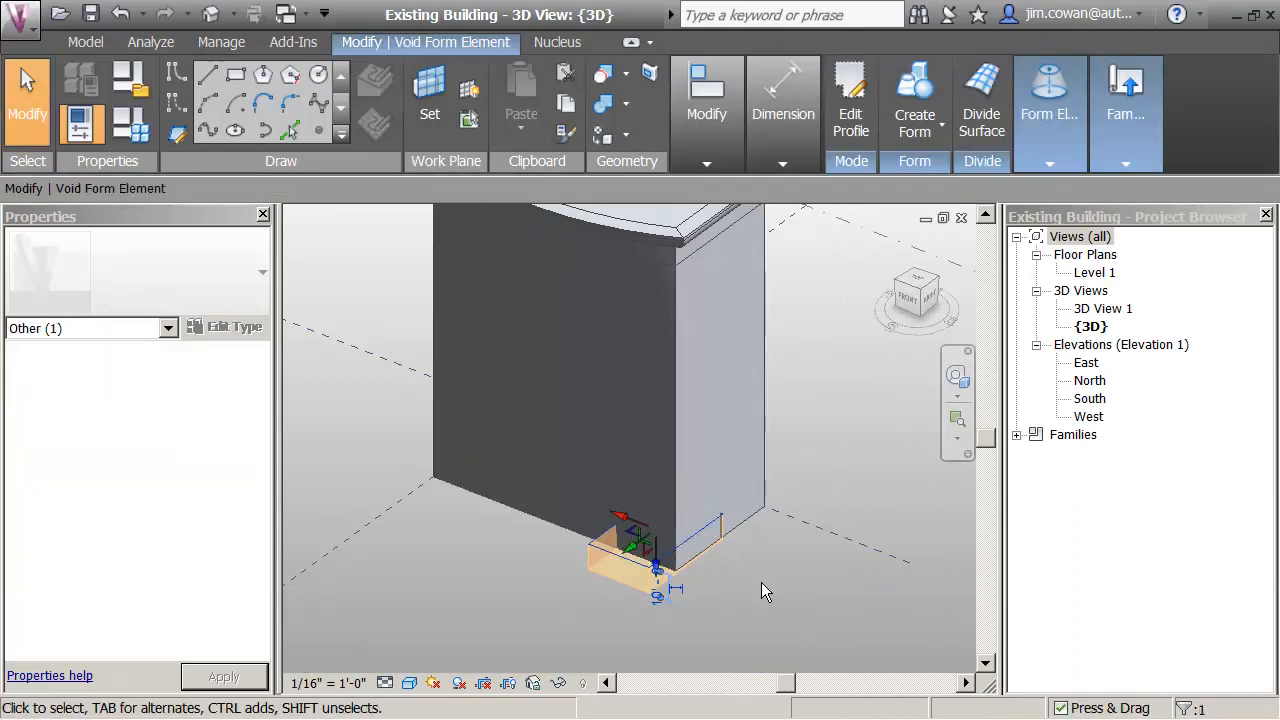
key("Escape")
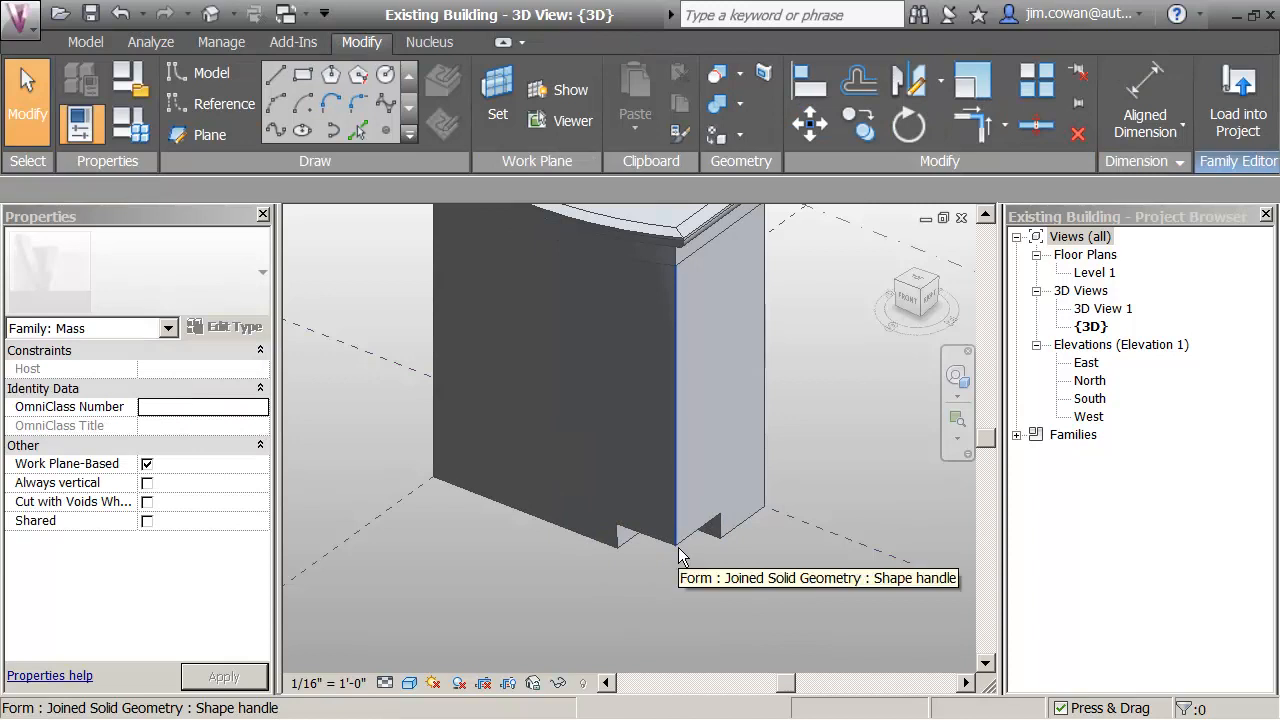
Set the height of the void form cutting the building's front base corner to 65'
key("Tab")
key("Tab")
key("Tab")
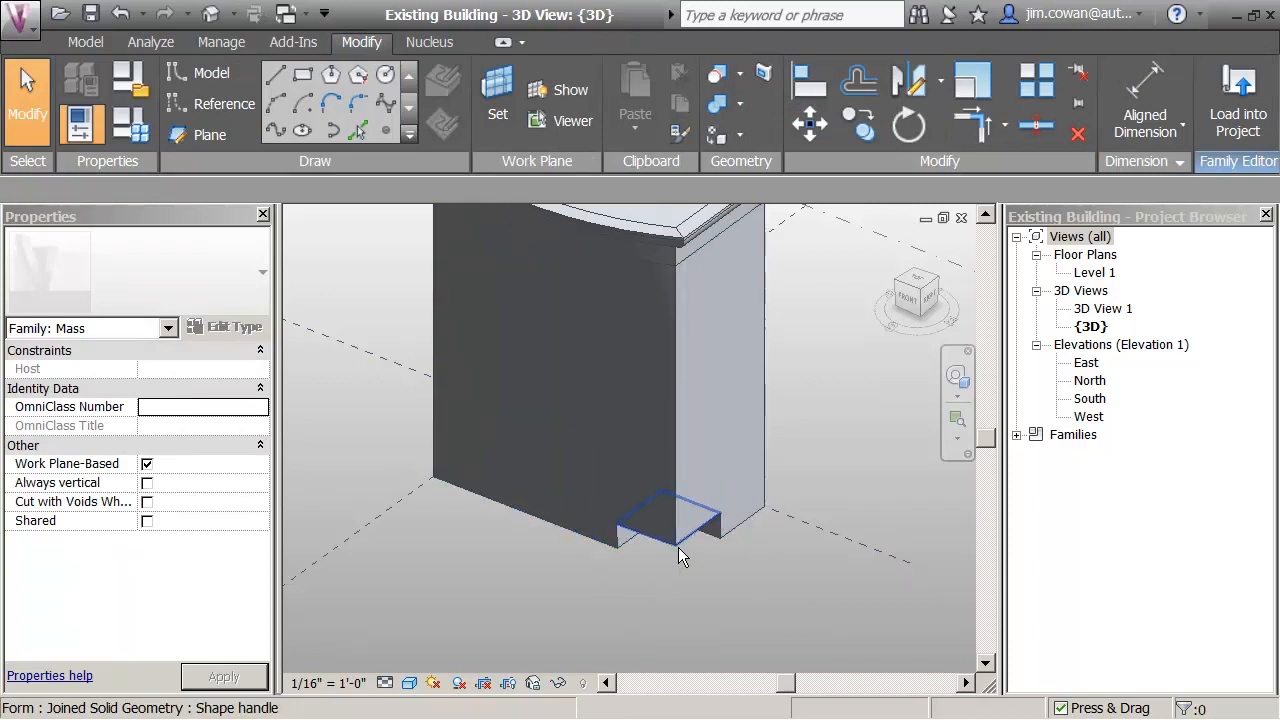
left_click(678, 547)
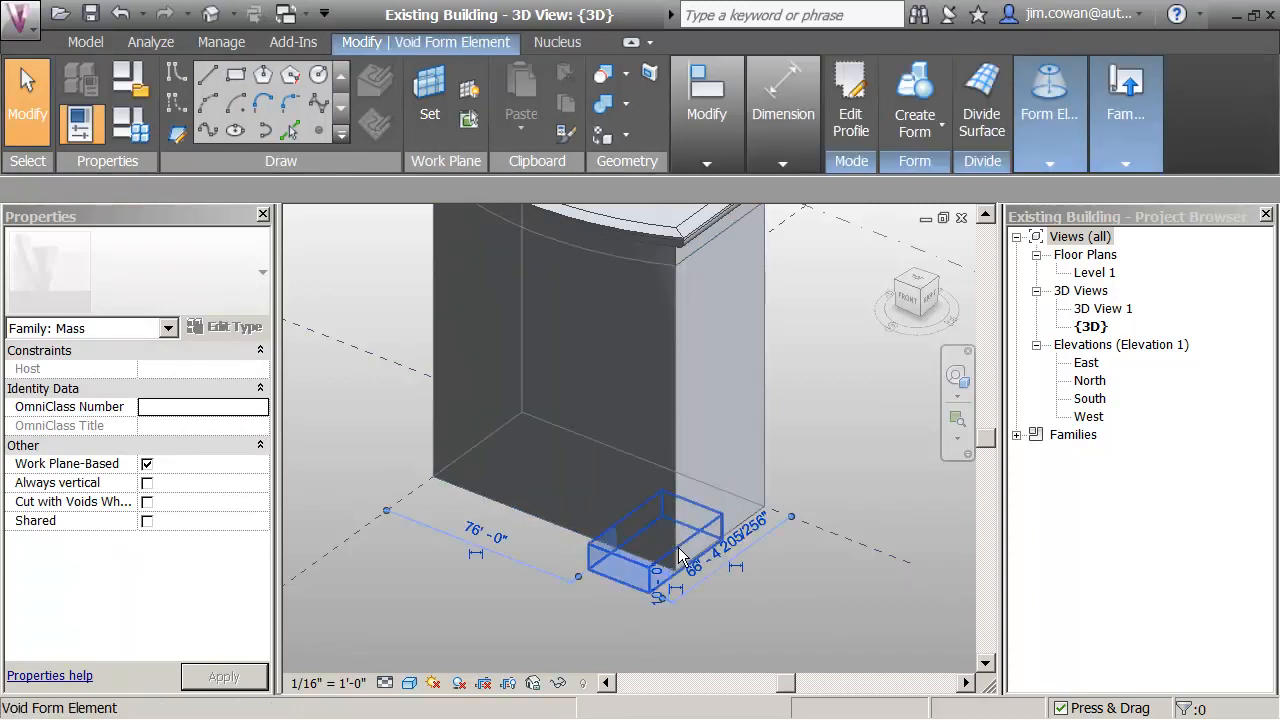
left_click(659, 601)
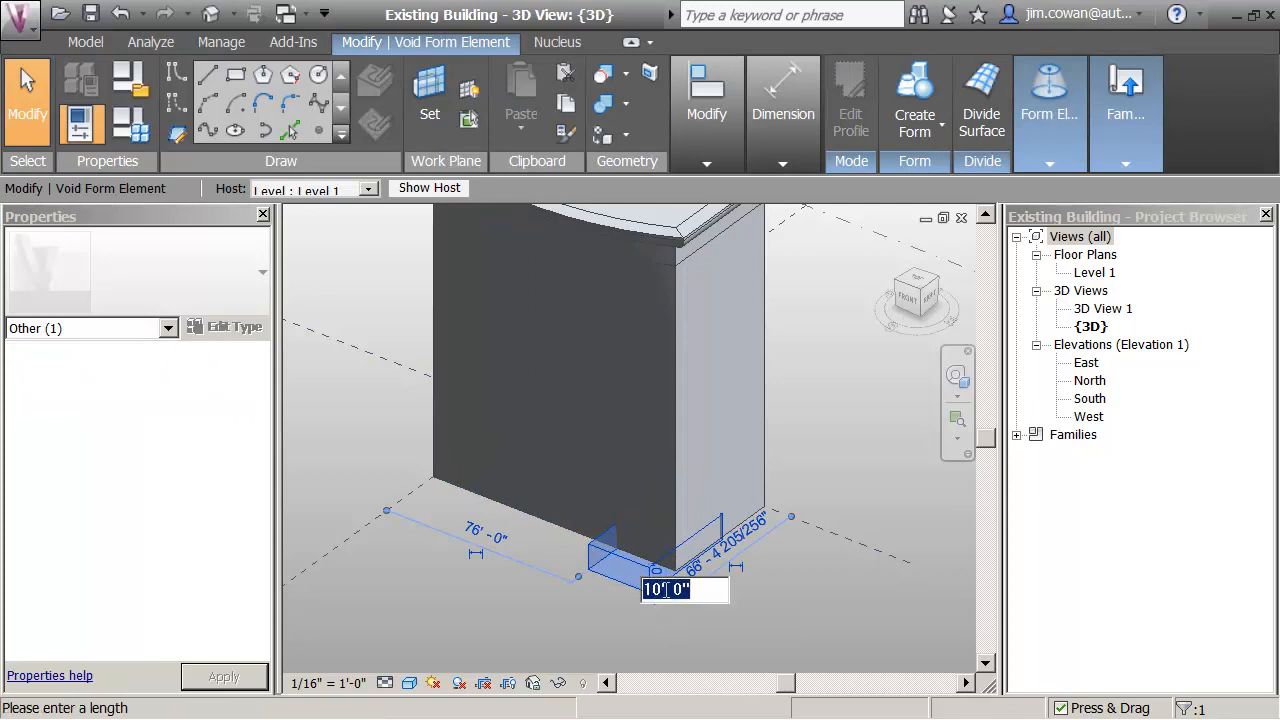
left_click_drag(662, 590, 622, 593)
type("65")
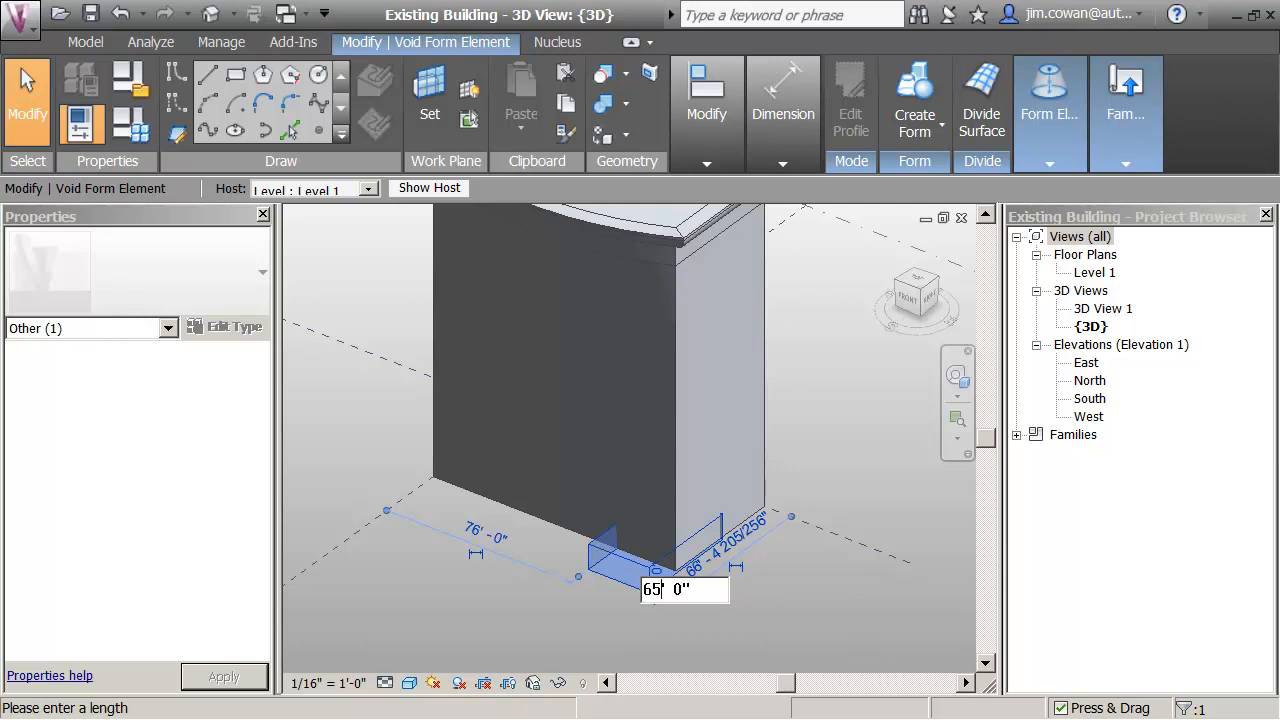
key("Return")
left_click(529, 612)
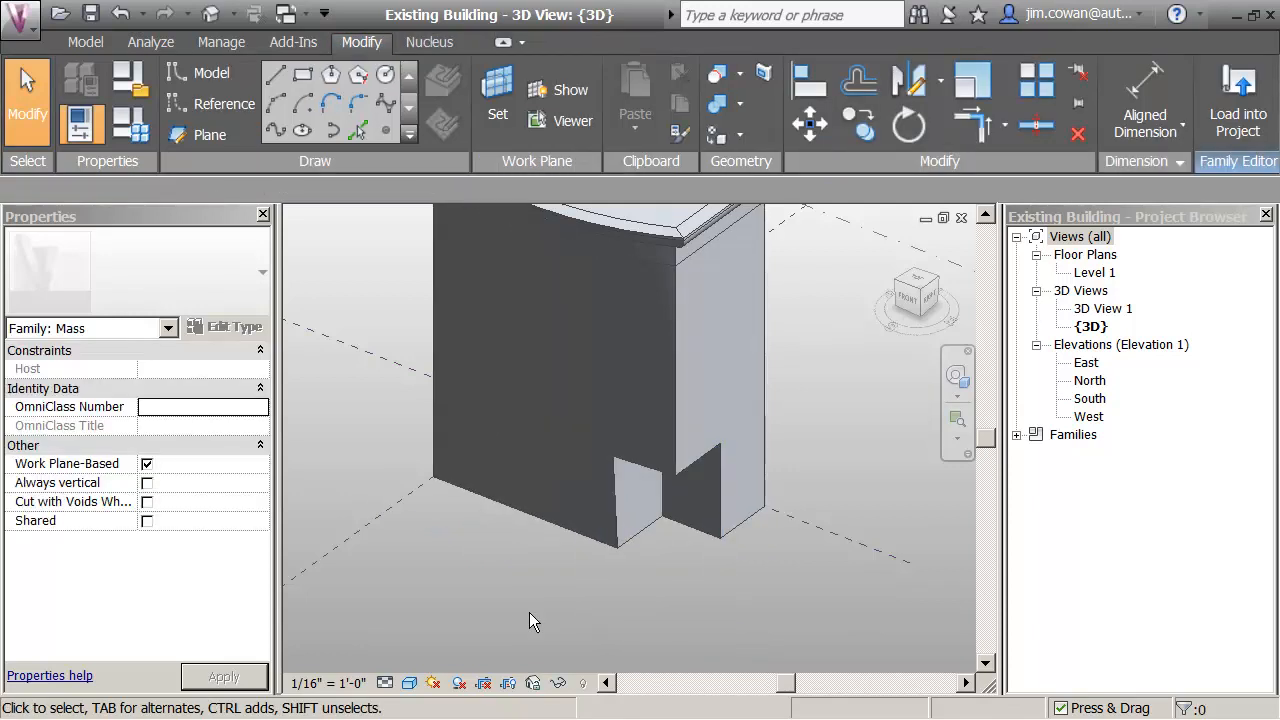
Join the geometry of the curved-front base block and the upper form beneath the cornice
middle_click_drag(537, 605, 537, 502, "shift")
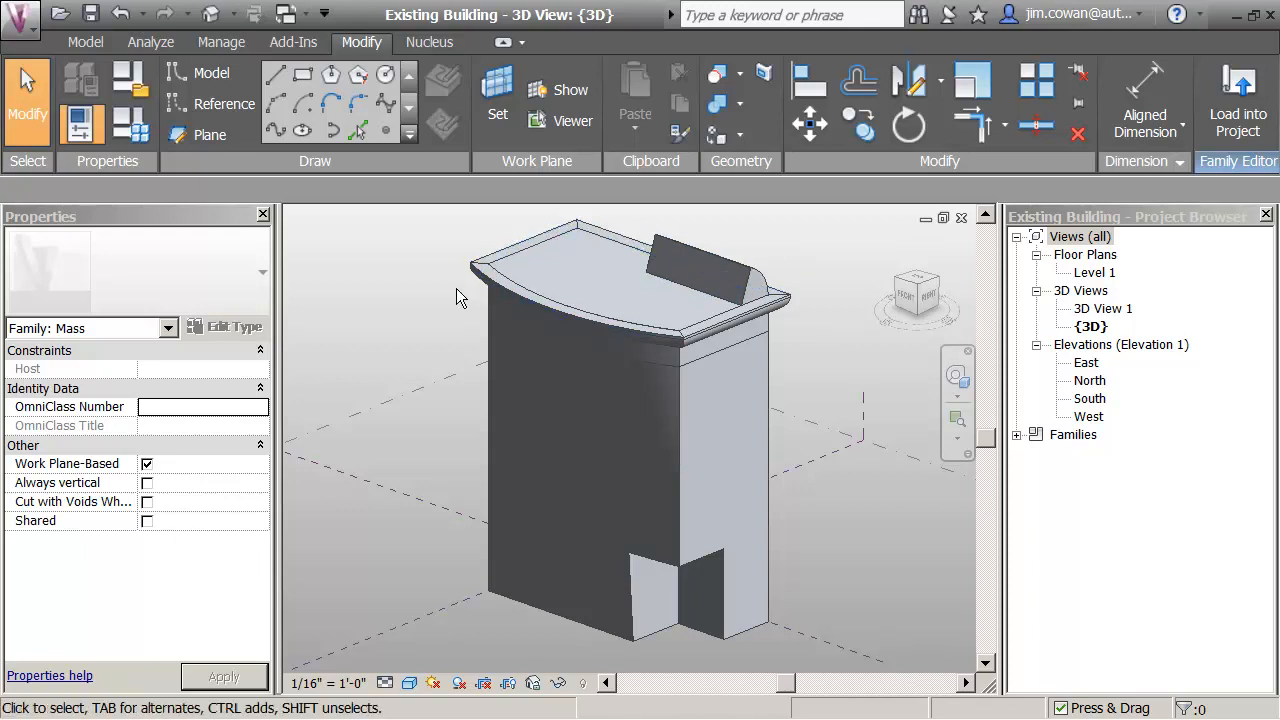
mouse_move(412, 333)
middle_mouse_down()
mouse_move(434, 349)
mouse_move(402, 342)
middle_mouse_up()
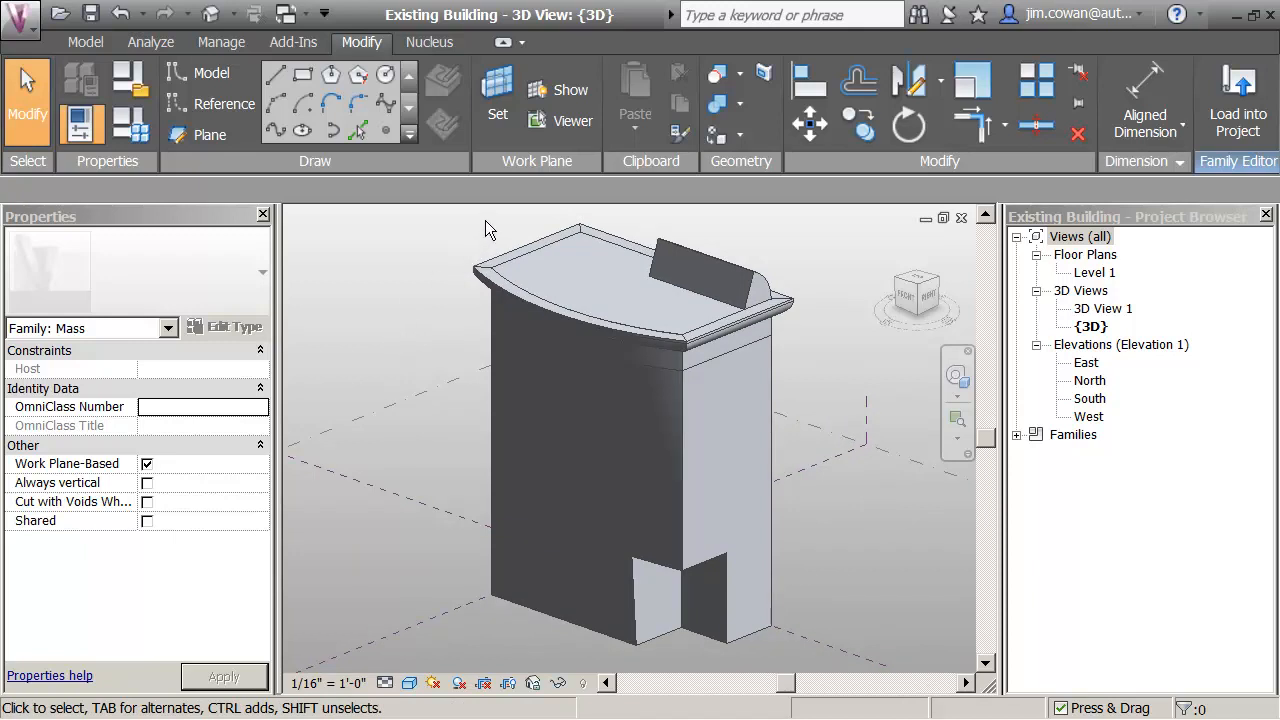
left_click(740, 104)
left_click(766, 139)
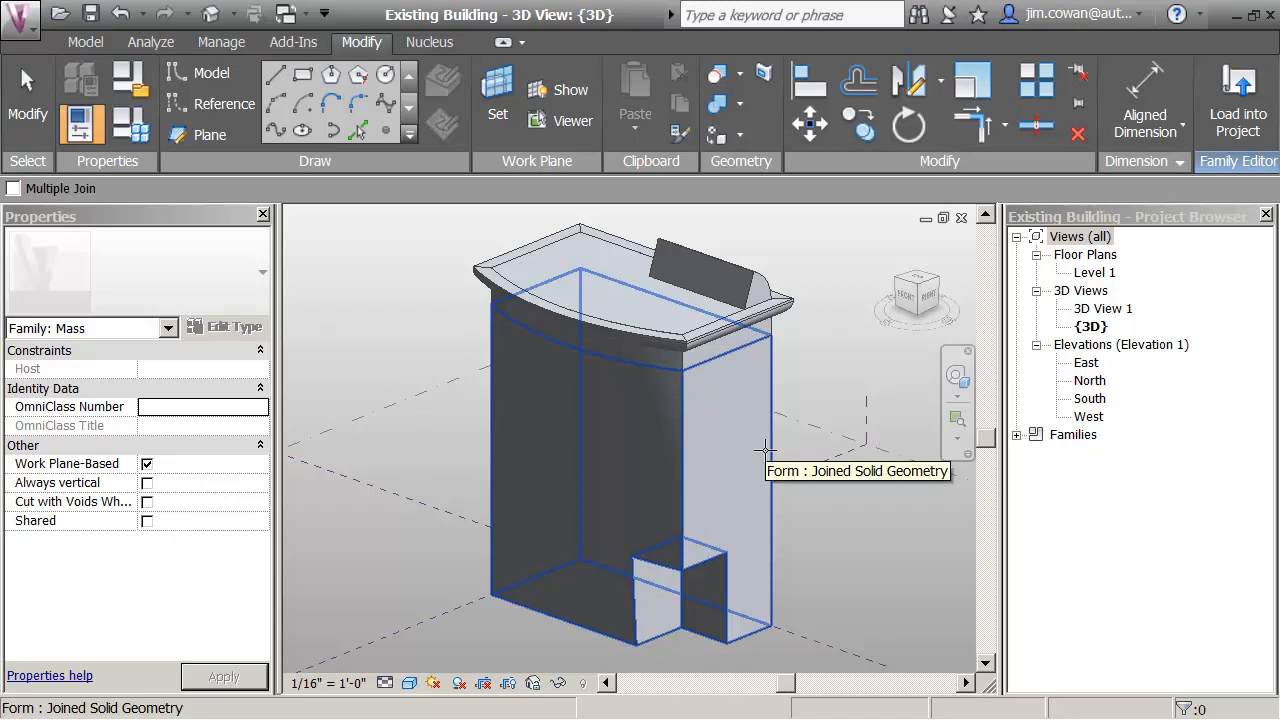
left_click(765, 449)
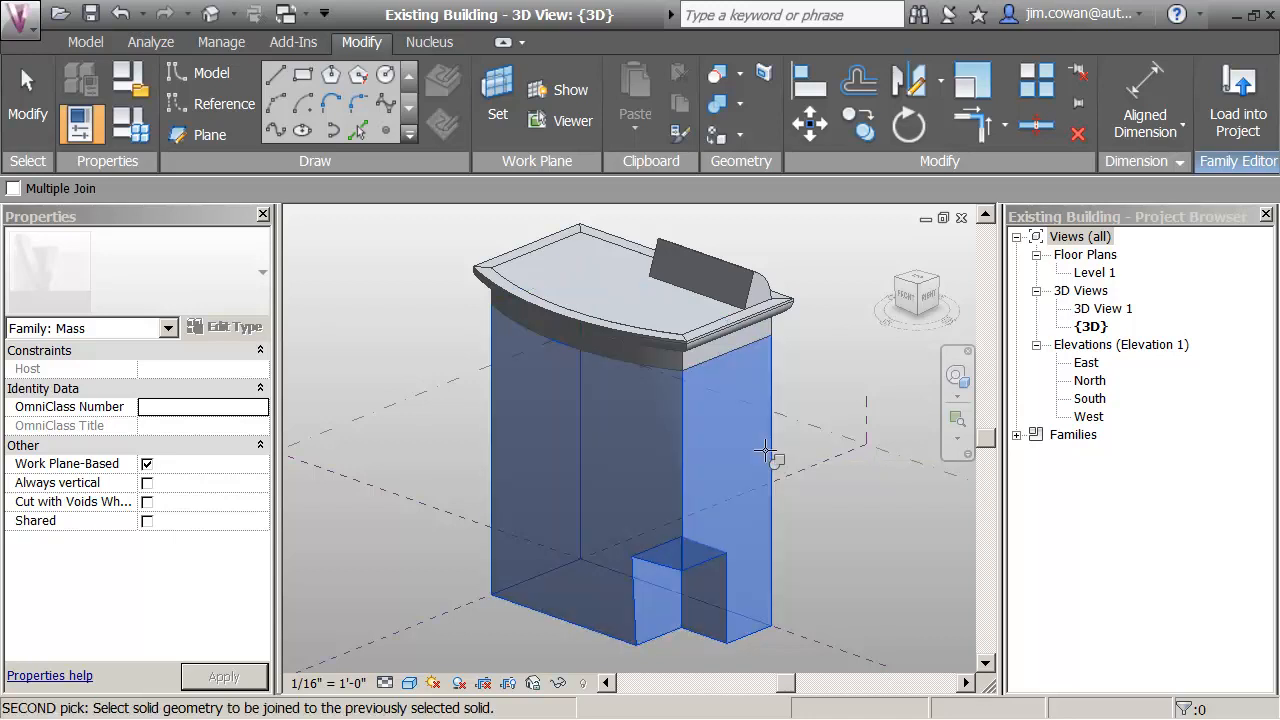
left_click(772, 332)
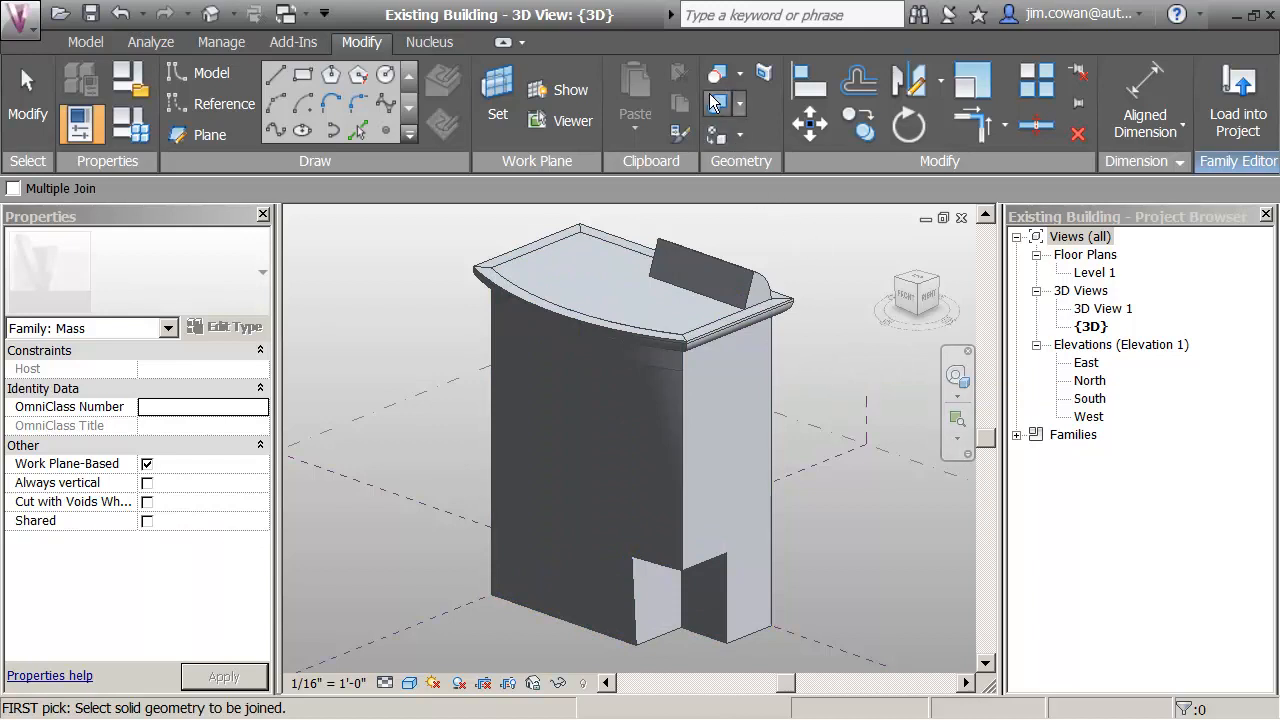
Join the swept cornice and the revolved rooftop element to the combined building solid
left_click(774, 385)
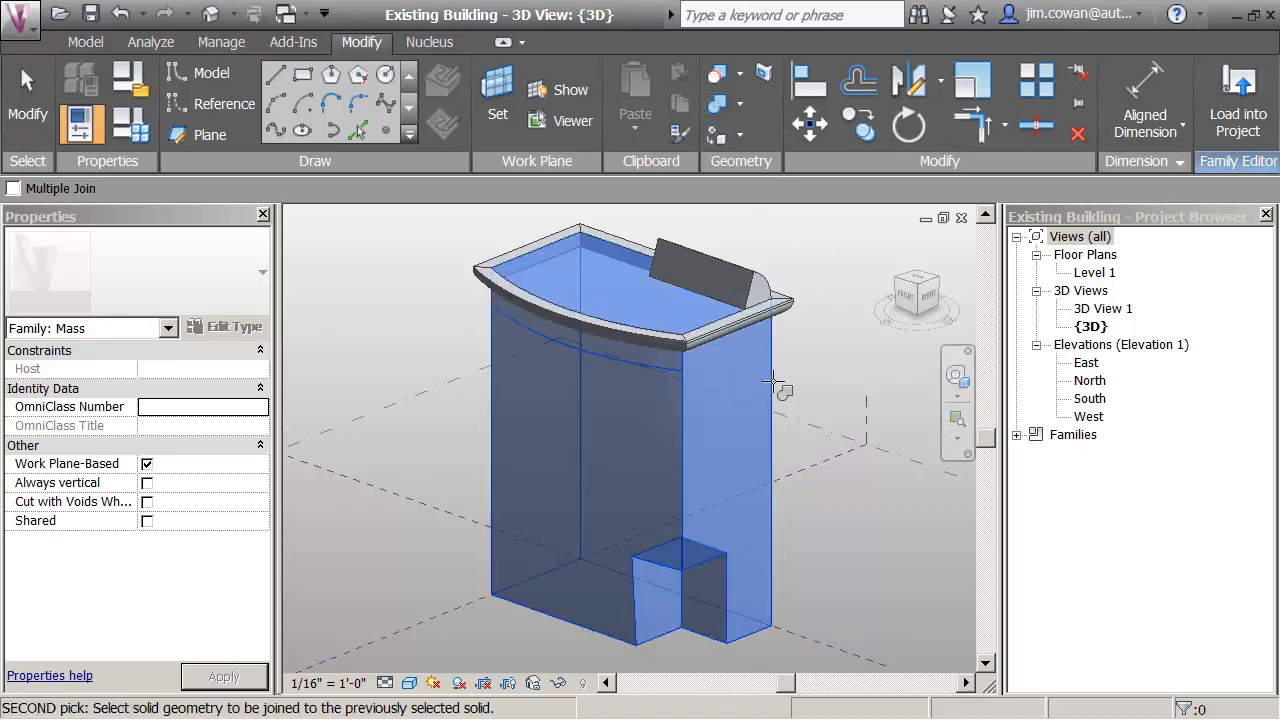
left_click(790, 316)
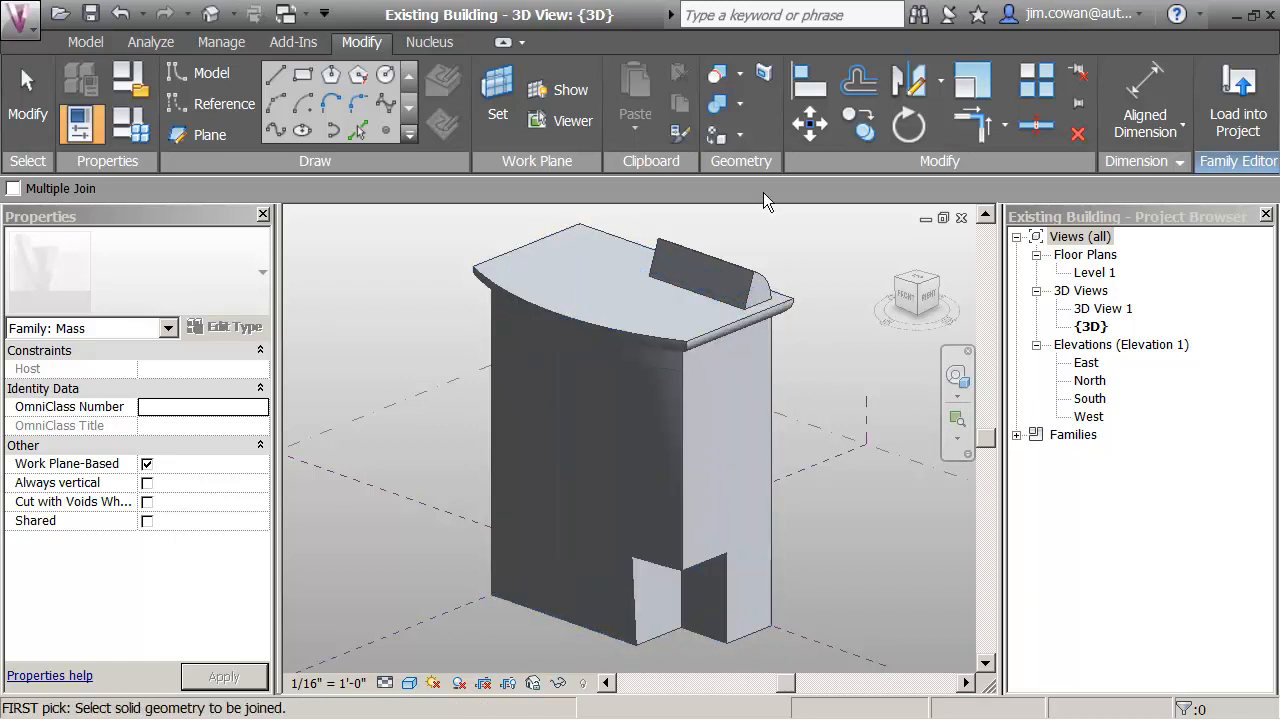
left_click(782, 387)
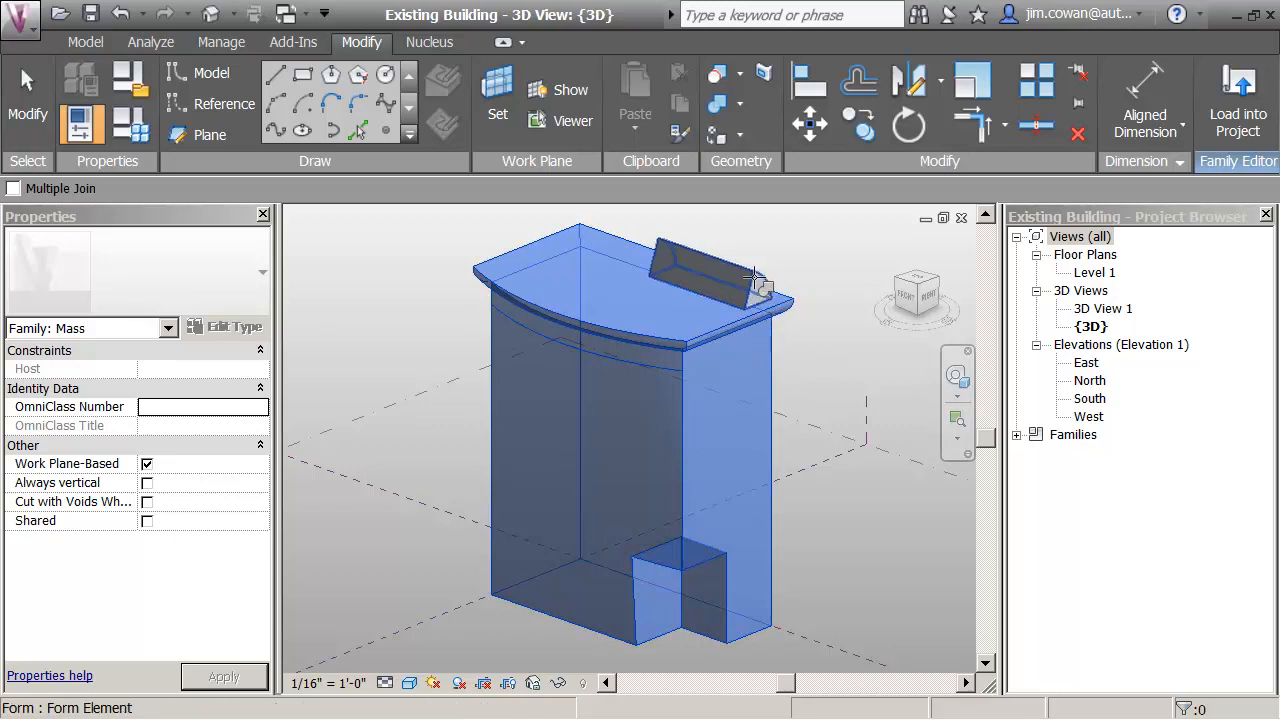
left_click(756, 279)
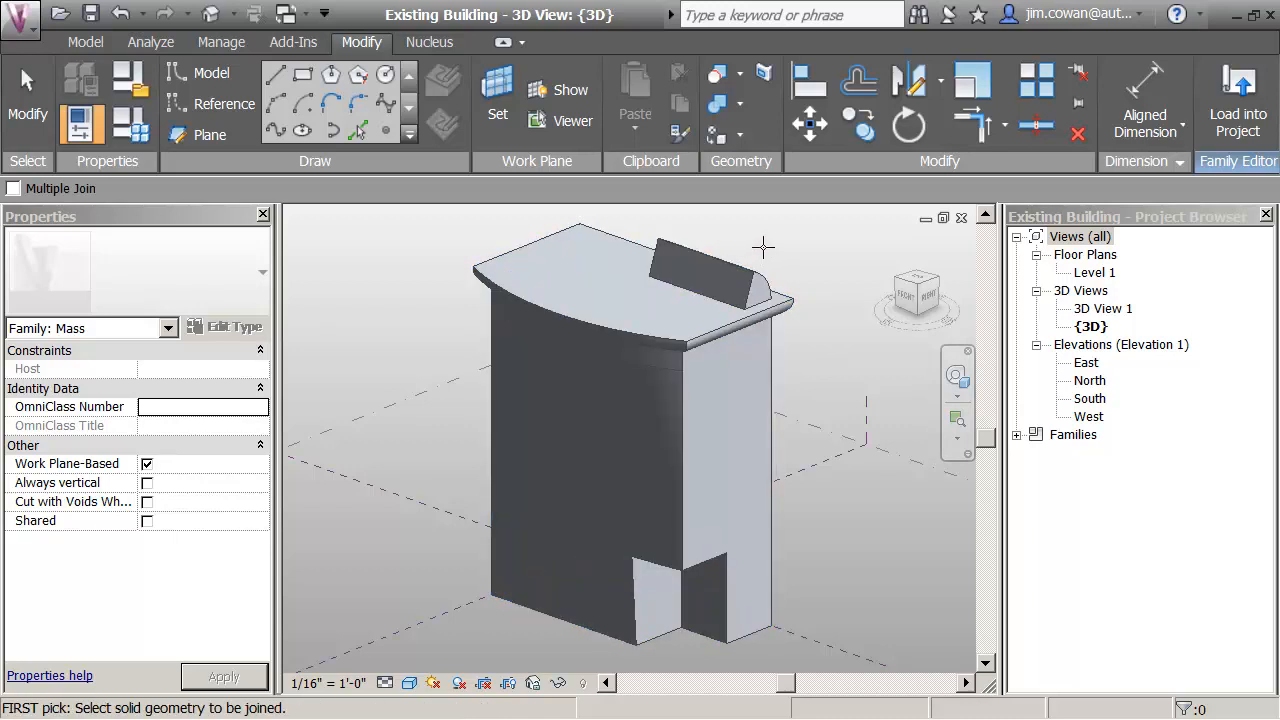
scroll(763, 247, "up", 1)
scroll(408, 353, "down", 1)
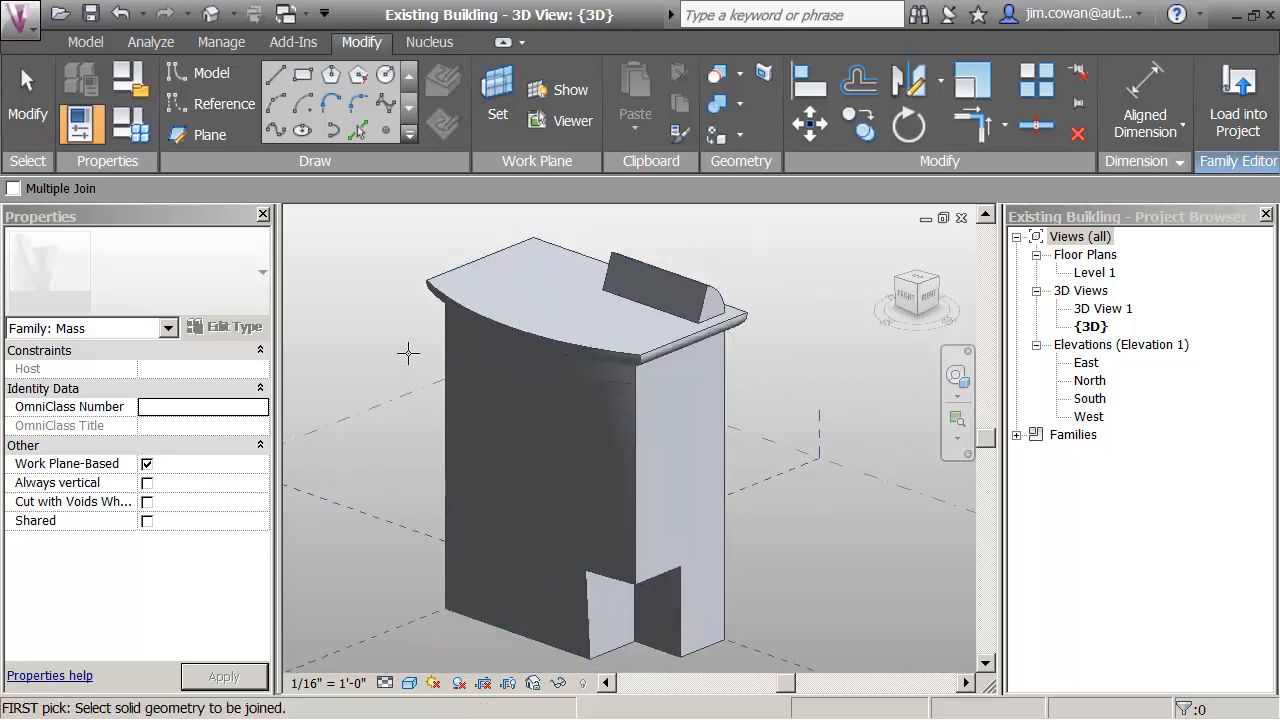
middle_click_drag(408, 353, 429, 344)
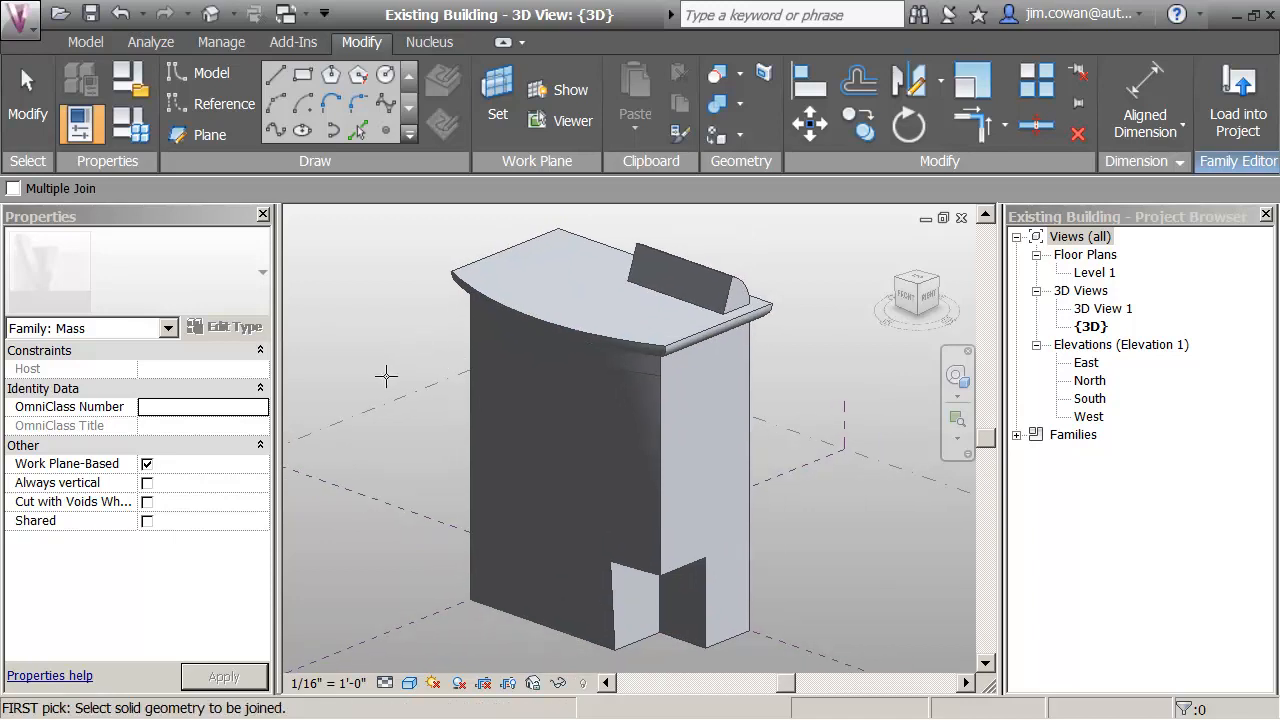